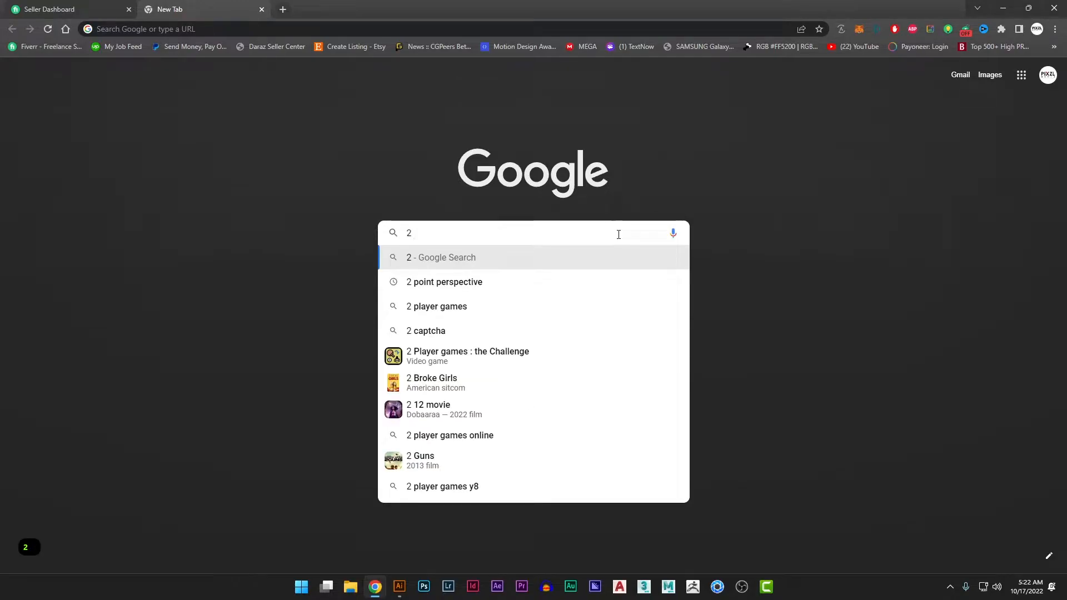
Search Google Images for "2 point perspective" and open the full-size pencil drawing of a building with stairs
{"action": "left_click", "coordinate": [451, 282]}
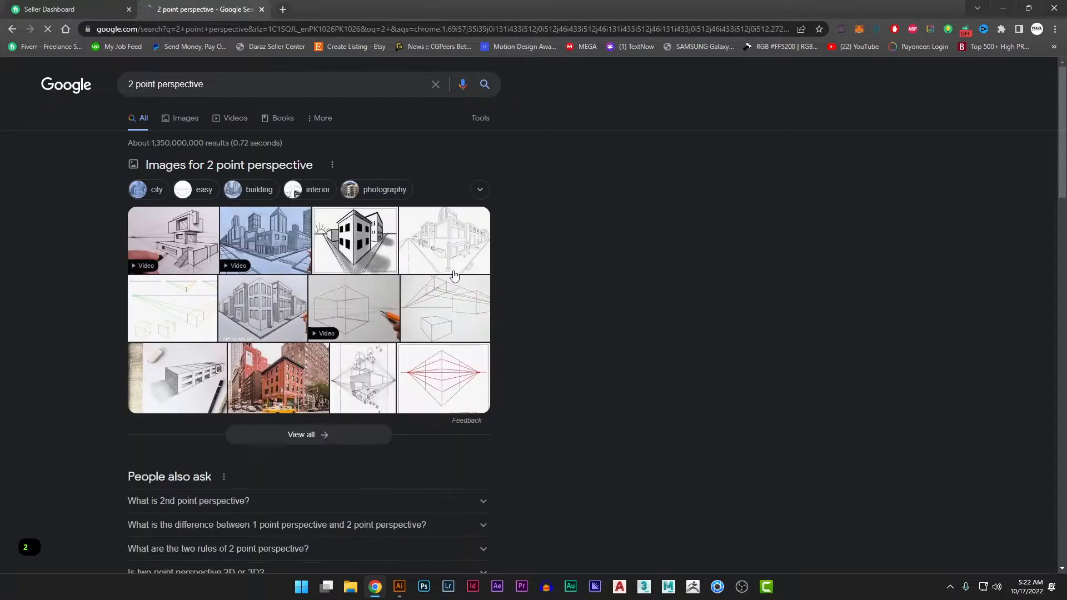
{"action": "left_click", "coordinate": [194, 119]}
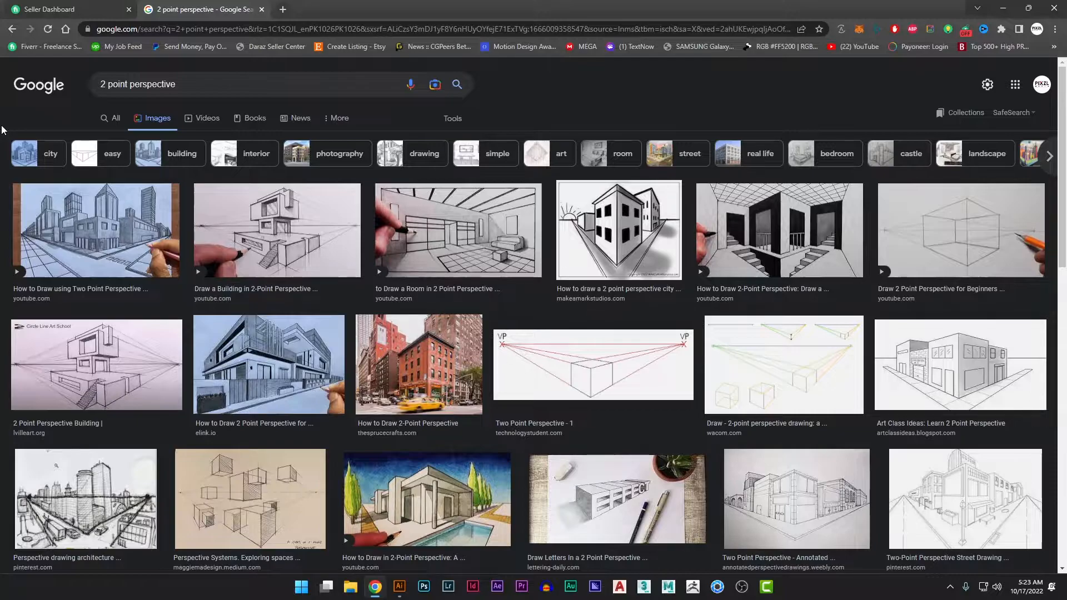
{"action": "left_click", "coordinate": [307, 209]}
{"action": "left_click", "coordinate": [1008, 380]}
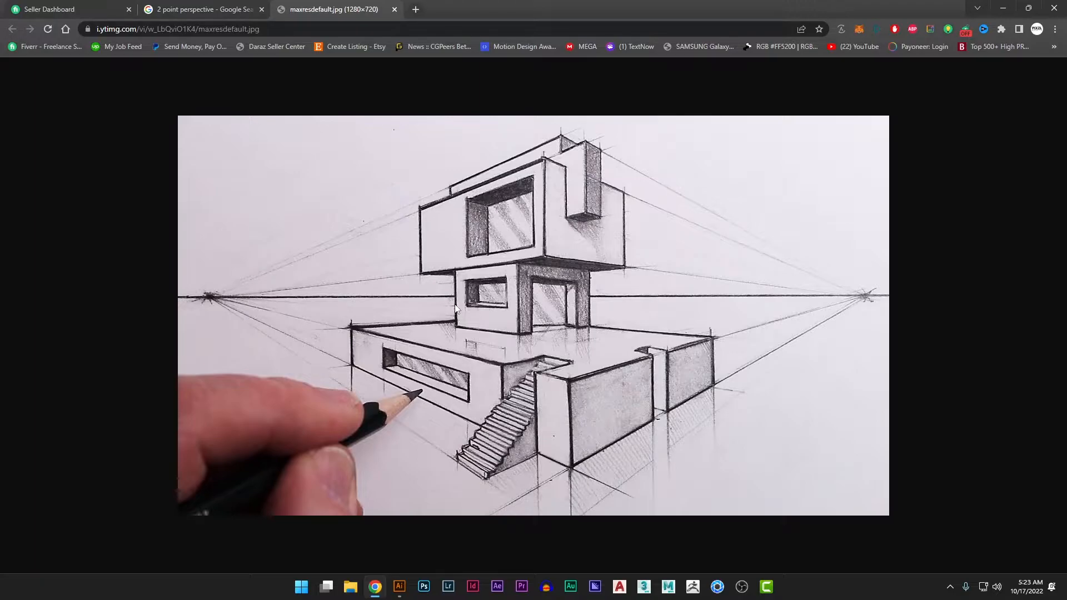
Save the two-point building drawing to the Downloads folder as the JPEG maxresdefault
{"action": "right_click", "coordinate": [454, 305]}
{"action": "left_click", "coordinate": [489, 328]}
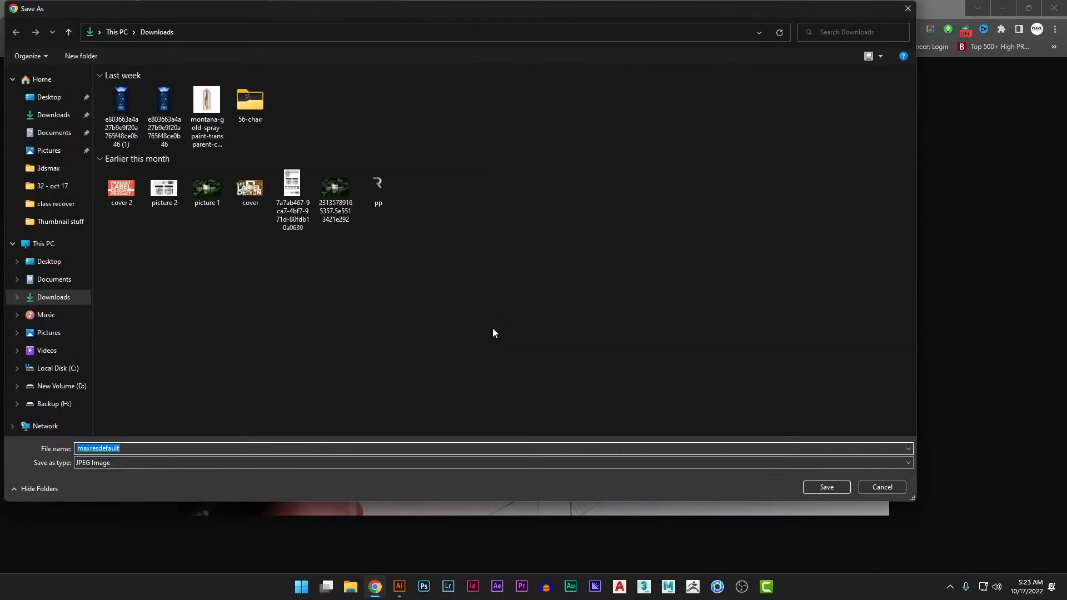
{"action": "left_click", "coordinate": [840, 488]}
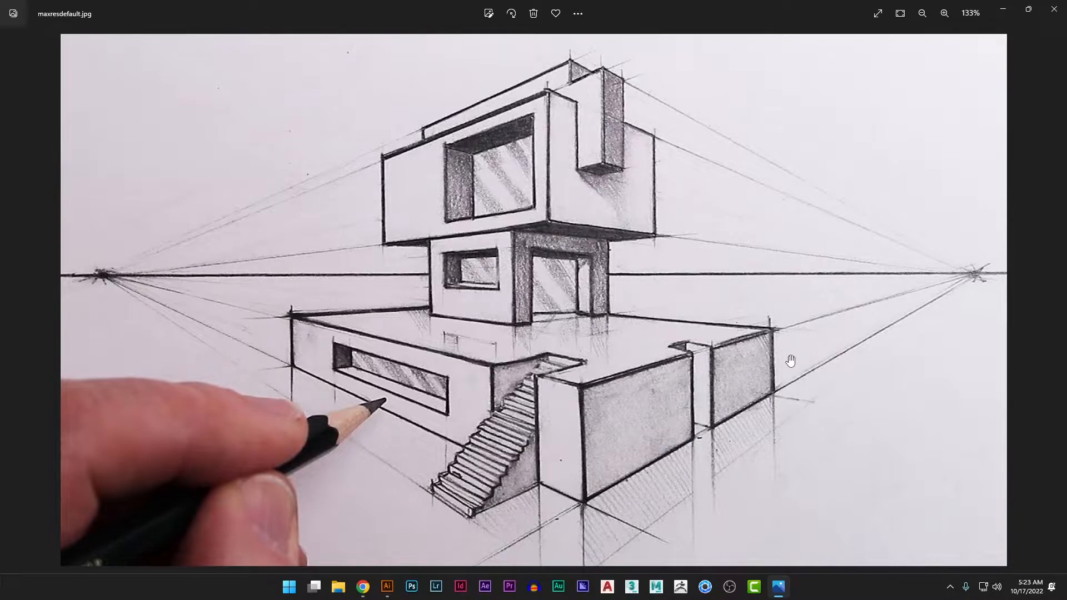
Search Google Images for "1 point perspective" and view the full-size line drawing of the city street enlarged
{"action": "left_click", "coordinate": [363, 587]}
{"action": "left_click", "coordinate": [189, 9]}
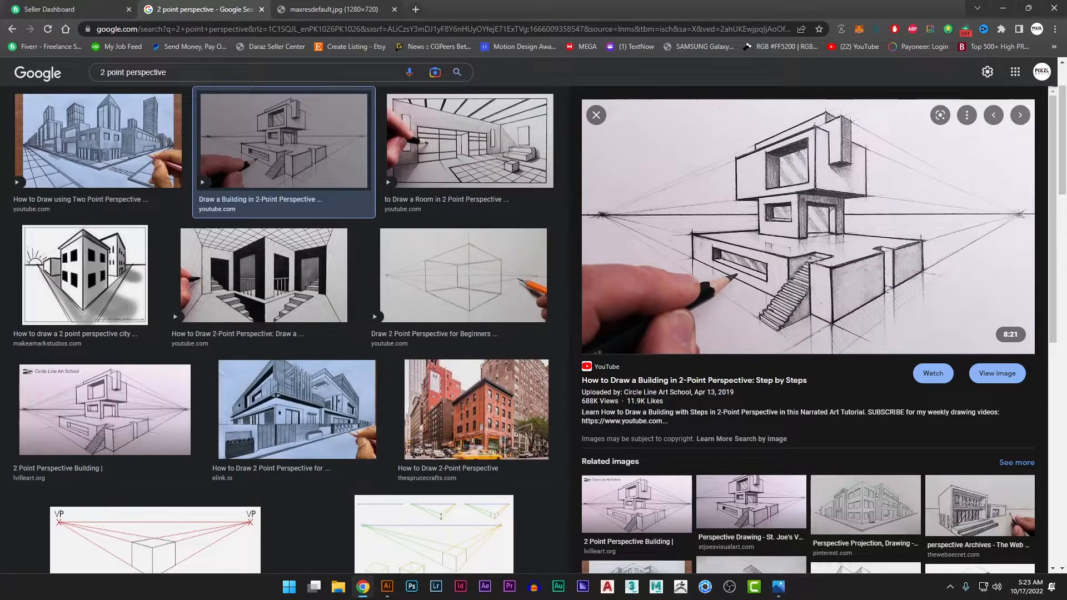
{"action": "left_click", "coordinate": [102, 73]}
{"action": "key", "text": "BackSpace"}
{"action": "type", "text": "1"}
{"action": "key", "text": "Return"}
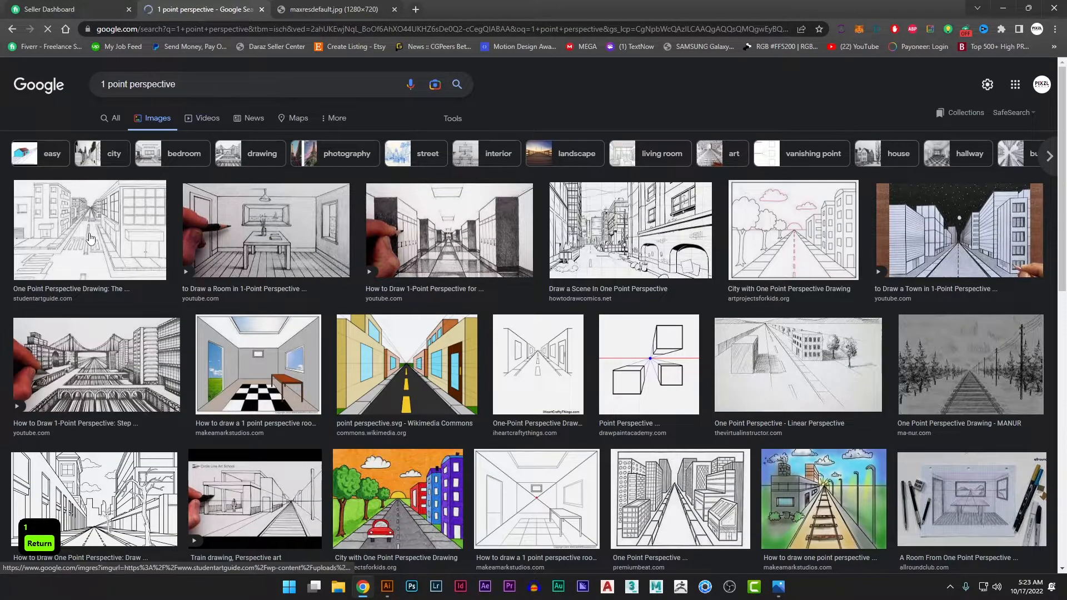
{"action": "left_click", "coordinate": [90, 238]}
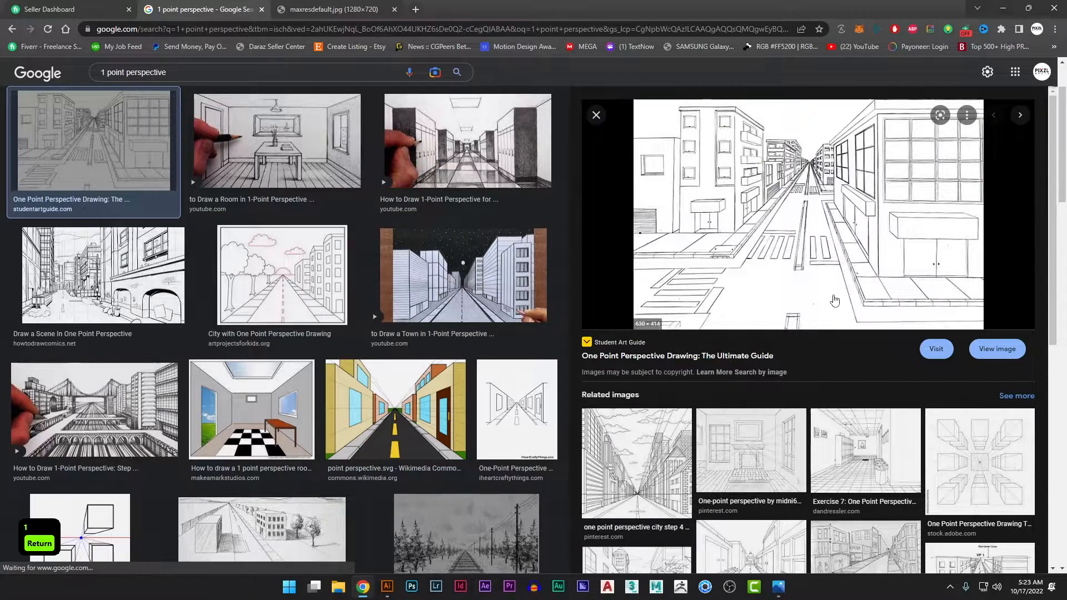
{"action": "left_click", "coordinate": [1003, 350]}
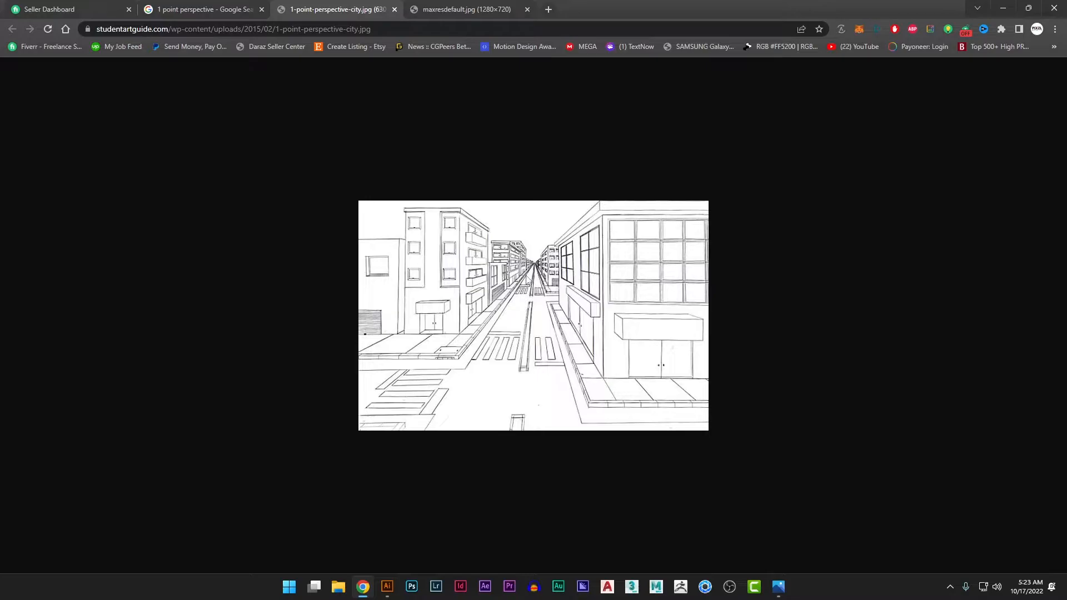
{"action": "scroll", "coordinate": [526, 279], "scroll_direction": "up", "scroll_amount": 4}
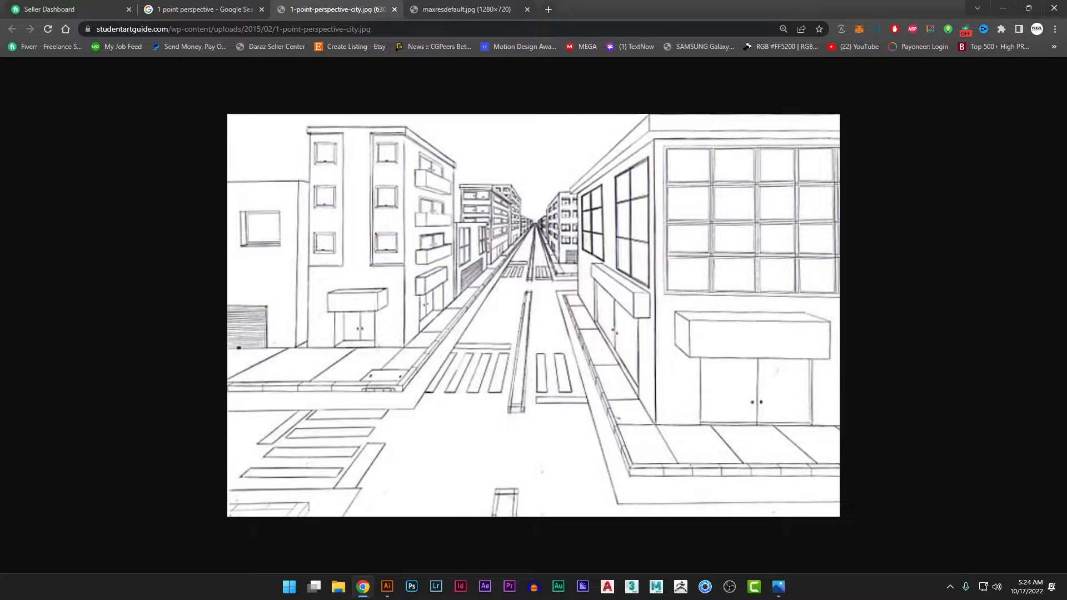
Revisit the two-point building drawing, and search images for "3 point perspective" to preview the tower and simple house drawings
{"action": "left_click", "coordinate": [456, 10]}
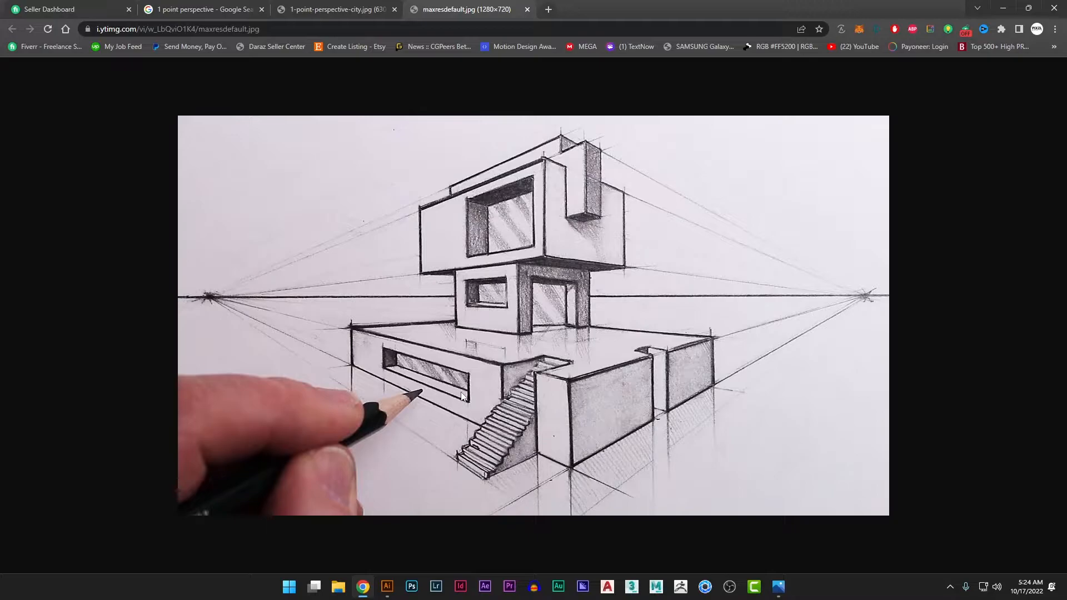
{"action": "left_click", "coordinate": [206, 9]}
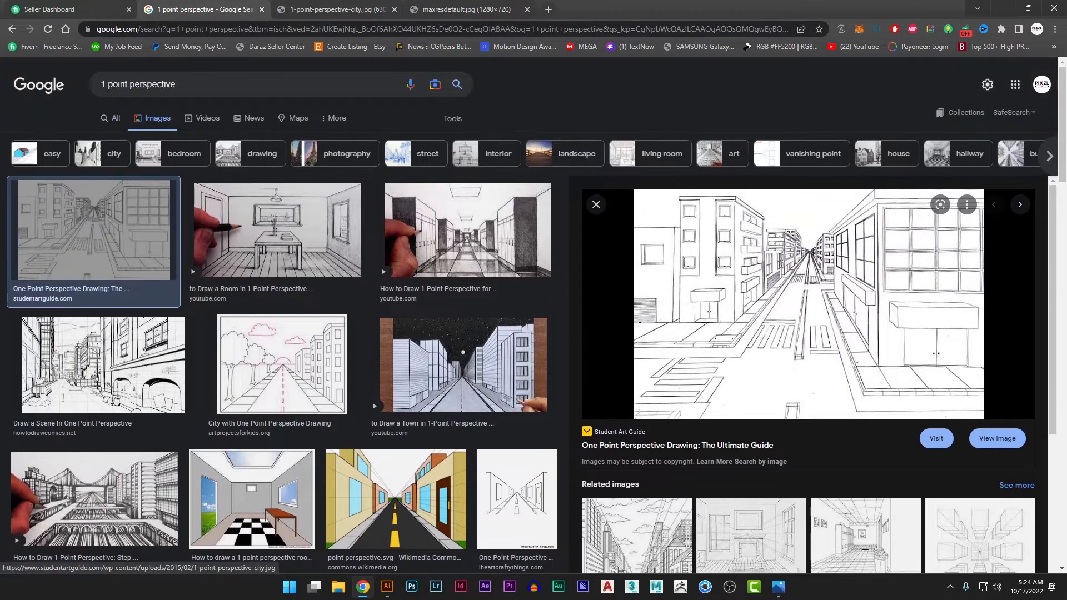
{"action": "double_click", "coordinate": [104, 84]}
{"action": "type", "text": "3"}
{"action": "key", "text": "Return"}
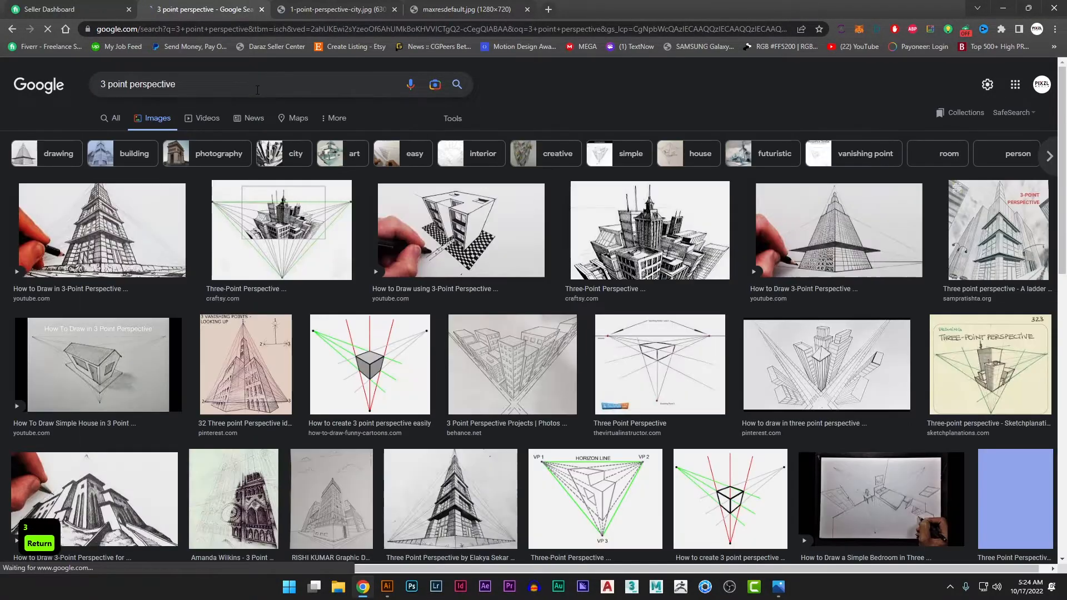
{"action": "left_click", "coordinate": [143, 245]}
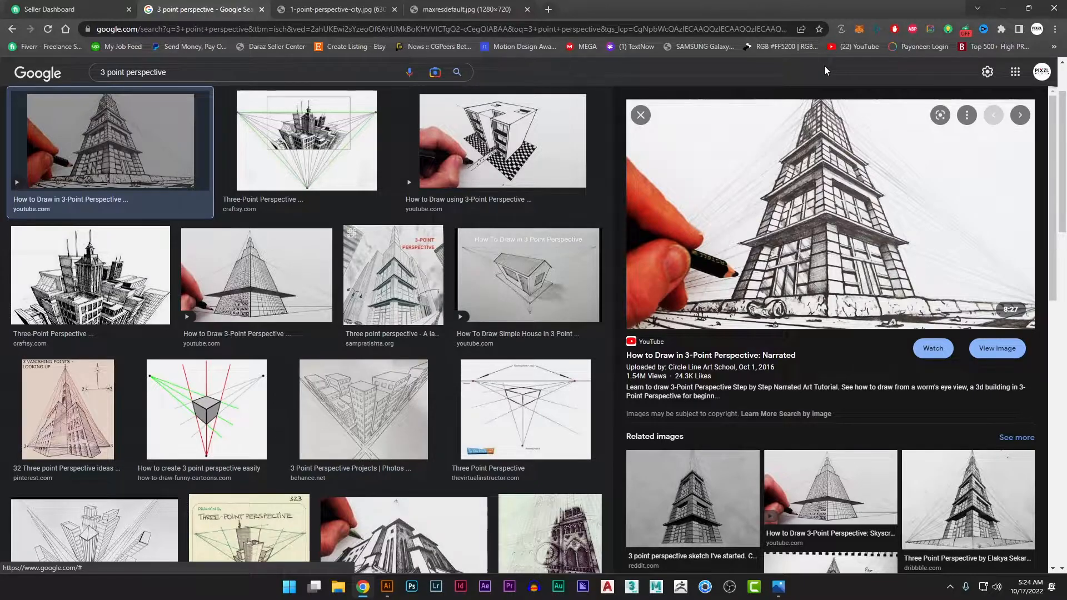
{"action": "left_click", "coordinate": [524, 281]}
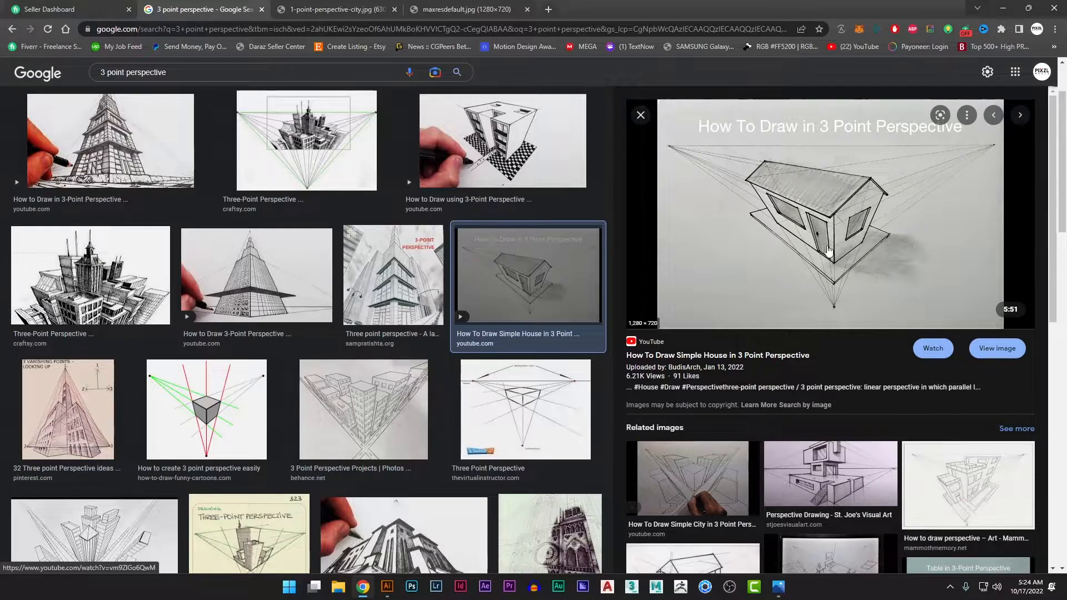
Revisit the saved reference drawing, and in Illustrator move the toolbox and the shape tools panel next to the docked panels
{"action": "left_click", "coordinate": [778, 587]}
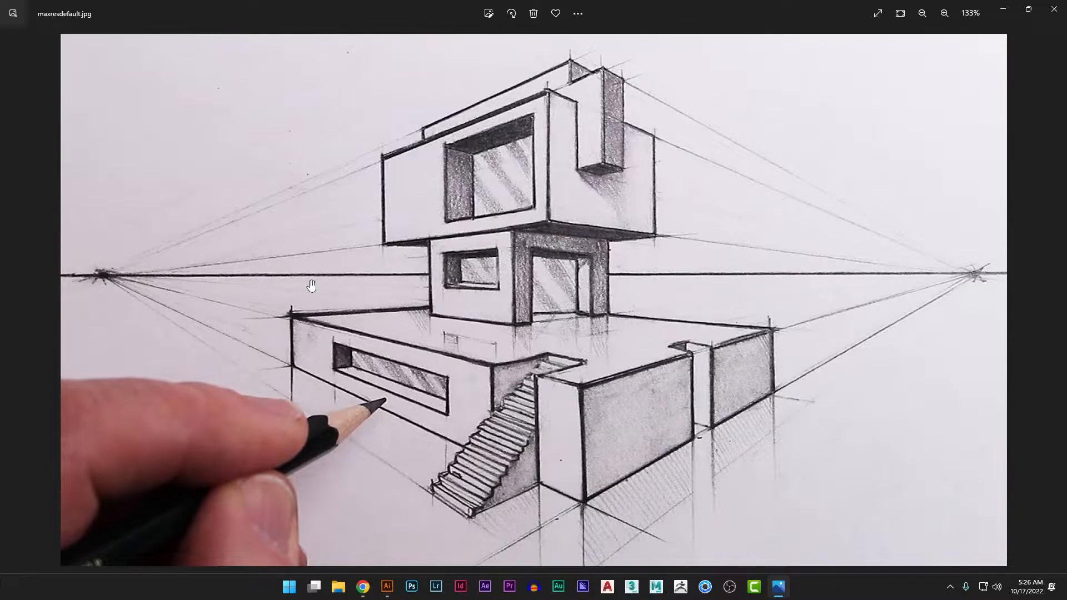
{"action": "left_click", "coordinate": [388, 586]}
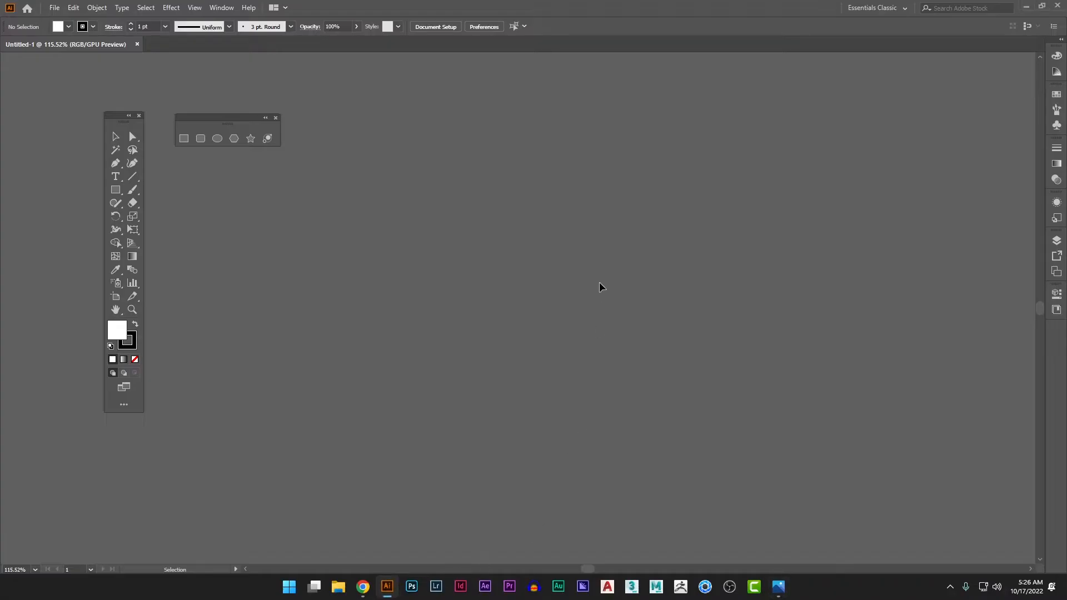
{"action": "left_click_drag", "start_coordinate": [121, 128], "coordinate": [1010, 76]}
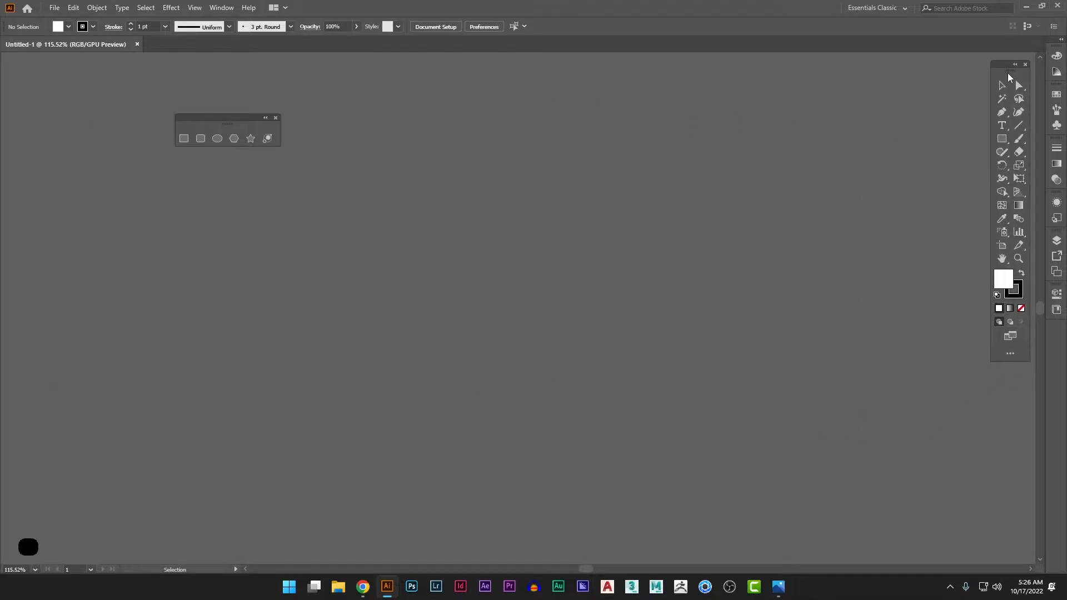
{"action": "left_click_drag", "start_coordinate": [226, 125], "coordinate": [932, 73]}
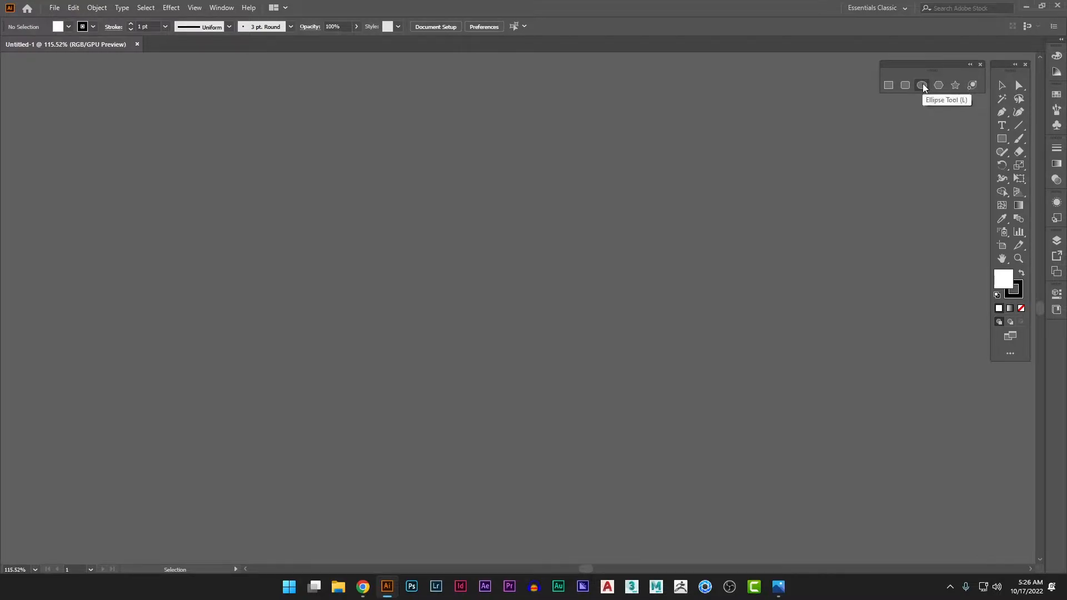
Draw a small circle about 0.26 in in diameter in the lower middle of the empty canvas area
{"action": "left_click", "coordinate": [922, 85]}
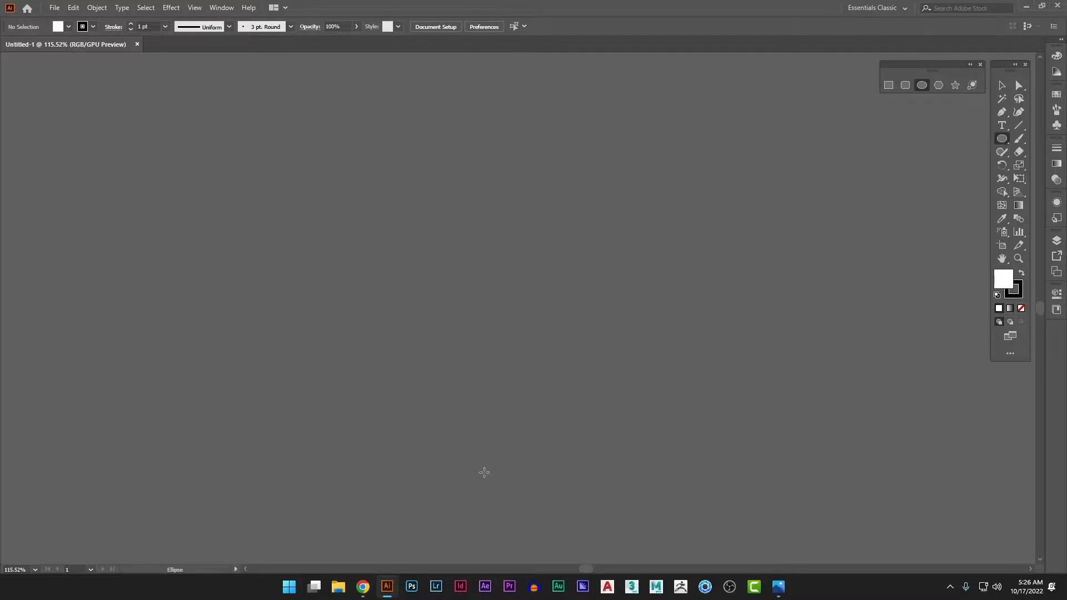
{"action": "left_click_drag", "start_coordinate": [482, 474], "coordinate": [499, 491]}
{"action": "key", "text": "v"}
{"action": "left_click", "coordinate": [551, 505]}
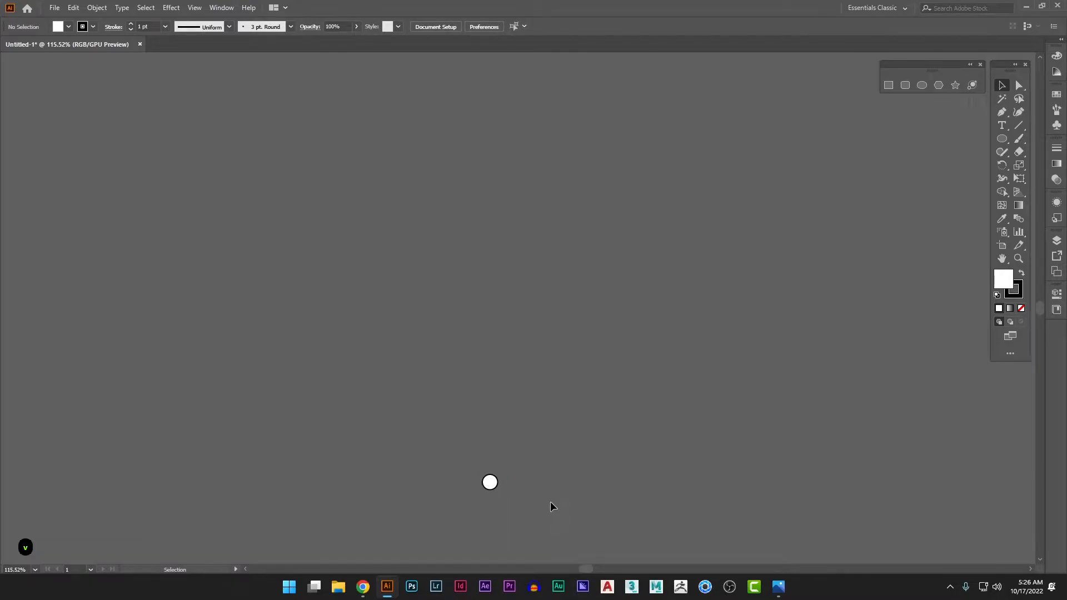
Give the small circle a black fill and no stroke
{"action": "left_click", "coordinate": [489, 481]}
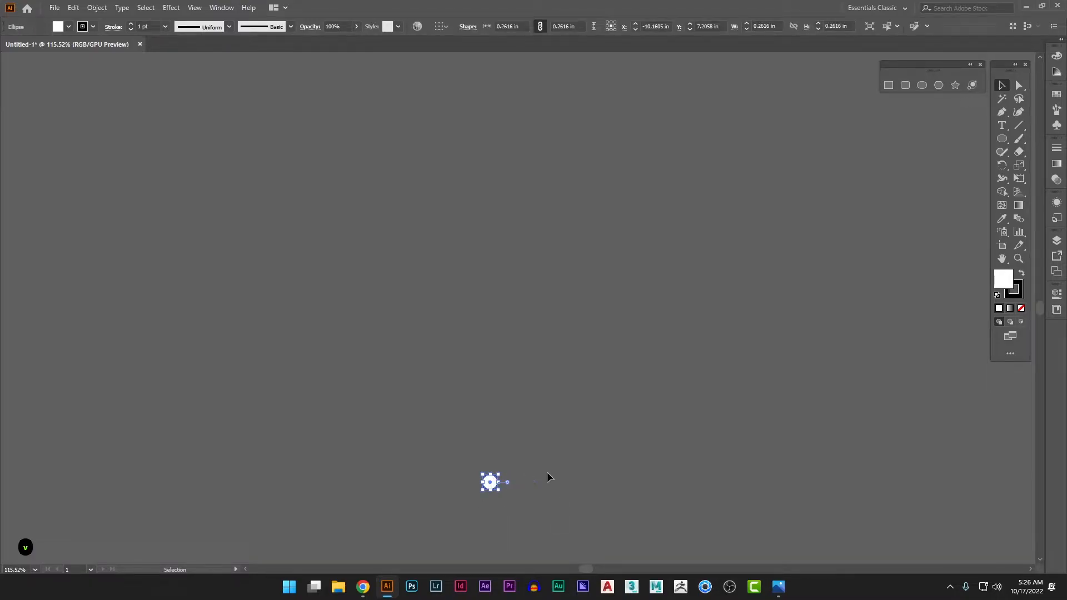
{"action": "left_click", "coordinate": [1021, 274]}
{"action": "left_click", "coordinate": [1021, 308]}
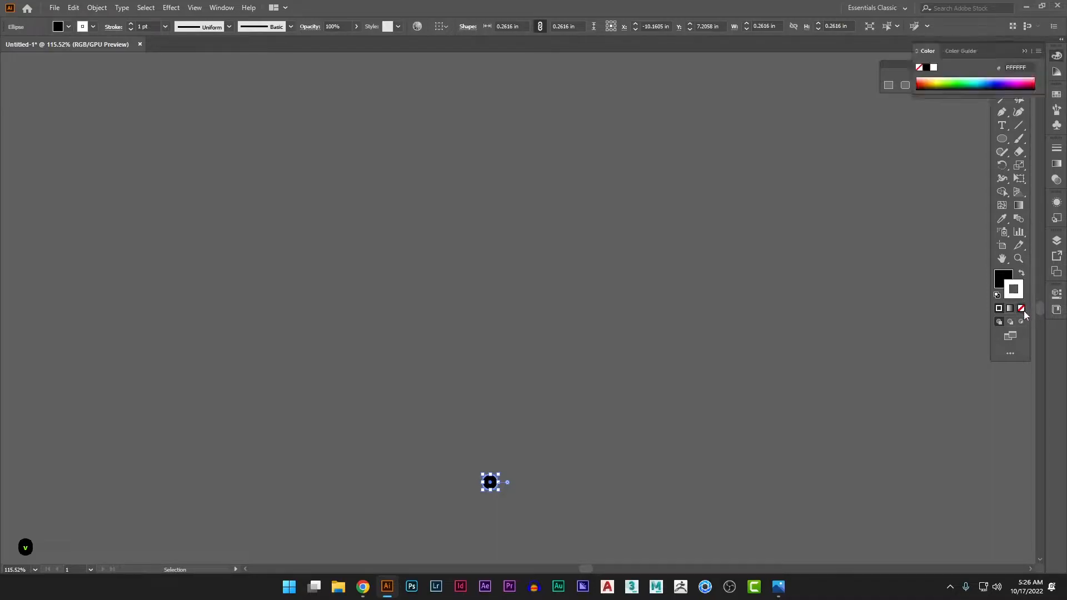
{"action": "left_click", "coordinate": [605, 478]}
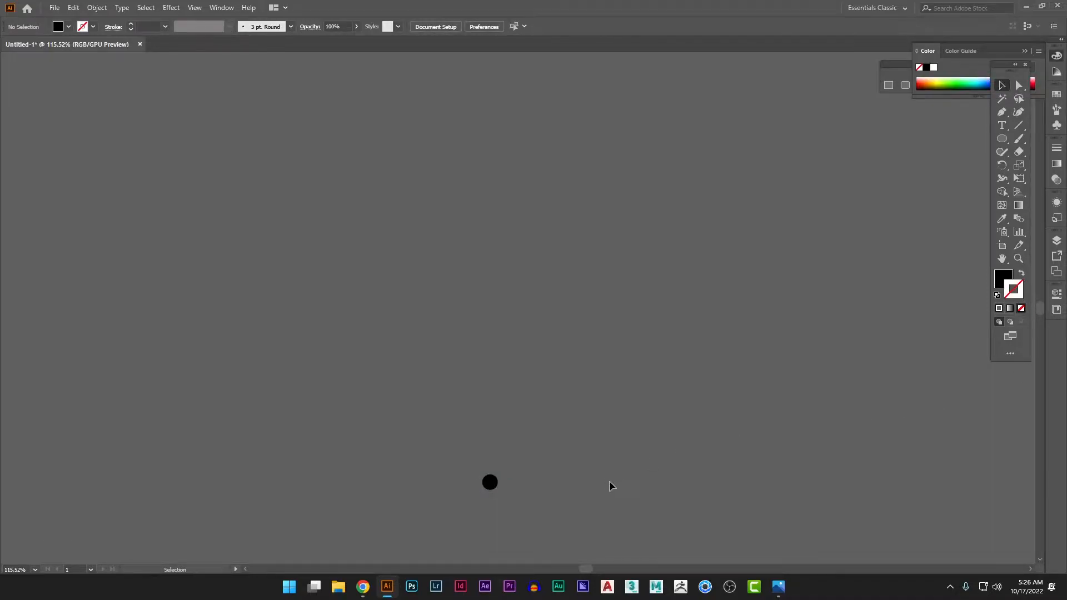
Place a copy of the black circle straight above the original, far up the canvas
{"action": "left_click_drag", "start_coordinate": [611, 460], "coordinate": [628, 477]}
{"action": "left_click_drag", "start_coordinate": [531, 394], "coordinate": [532, 418]}
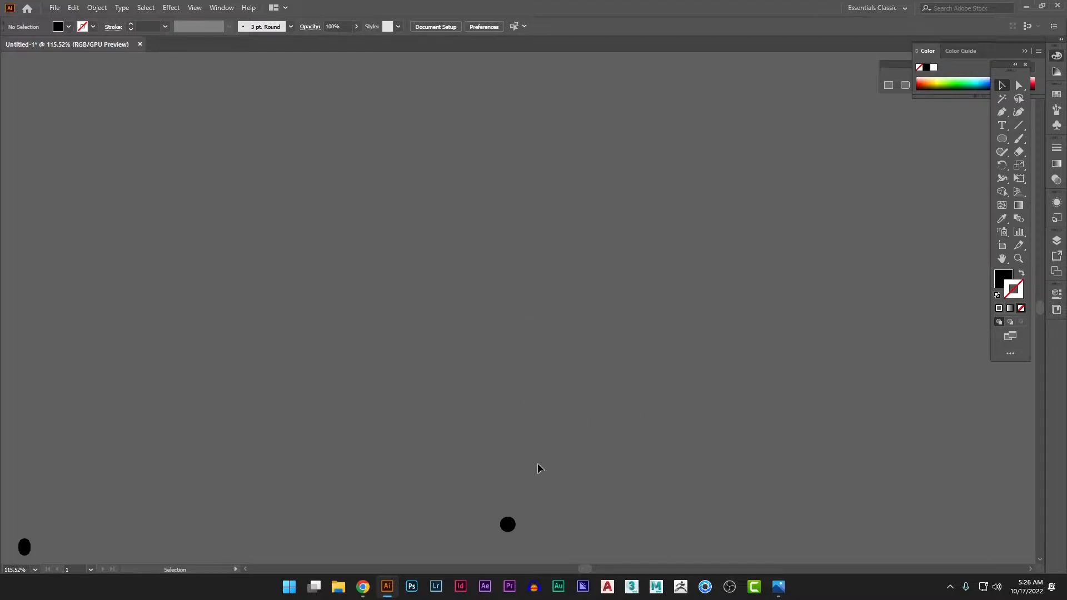
{"action": "left_click_drag", "start_coordinate": [508, 527], "coordinate": [518, 100]}
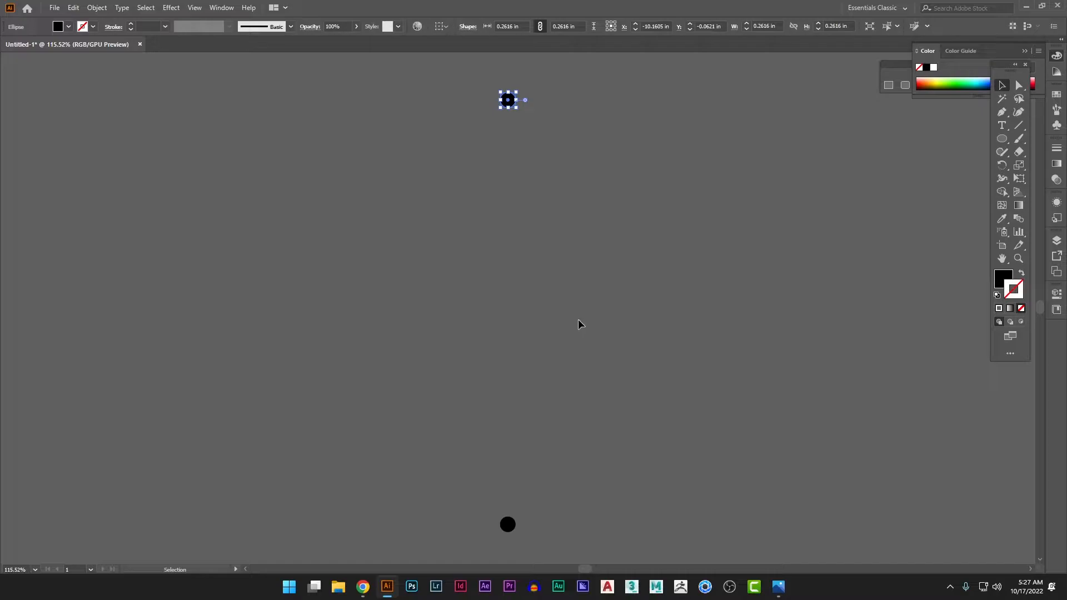
{"action": "left_click", "coordinate": [575, 326]}
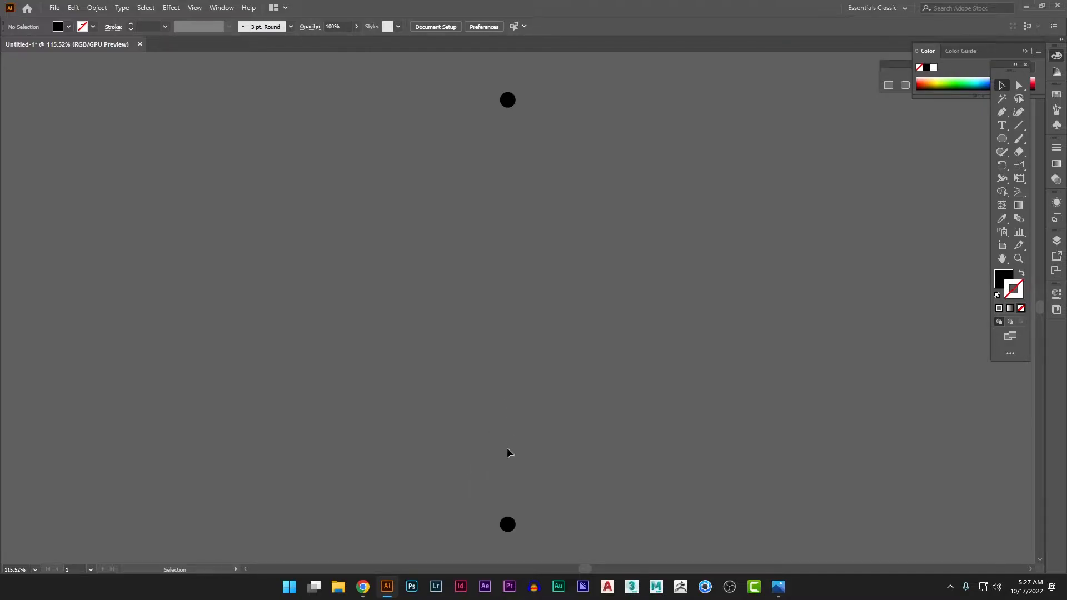
Place two more circle copies at one level between the upper and lower circles, one to their left and one far to their right
{"action": "left_click_drag", "start_coordinate": [512, 528], "coordinate": [37, 310]}
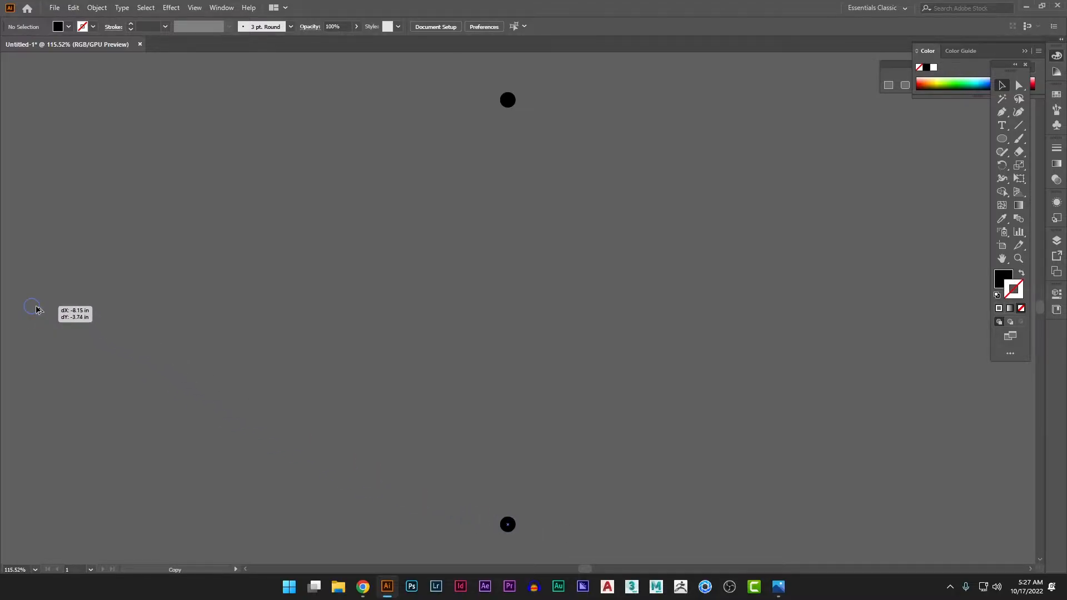
{"action": "left_click_drag", "start_coordinate": [37, 309], "coordinate": [243, 287]}
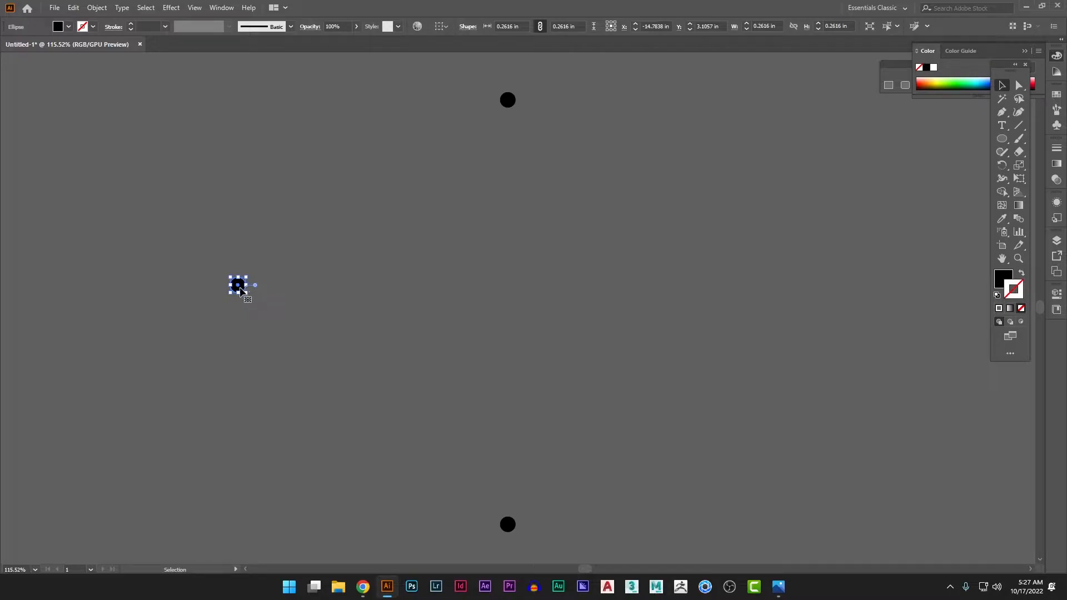
{"action": "left_click_drag", "start_coordinate": [239, 285], "coordinate": [973, 315]}
{"action": "left_click", "coordinate": [284, 304]}
{"action": "left_click_drag", "start_coordinate": [895, 336], "coordinate": [783, 345]}
{"action": "scroll", "coordinate": [939, 312], "scroll_direction": "down", "scroll_amount": 2}
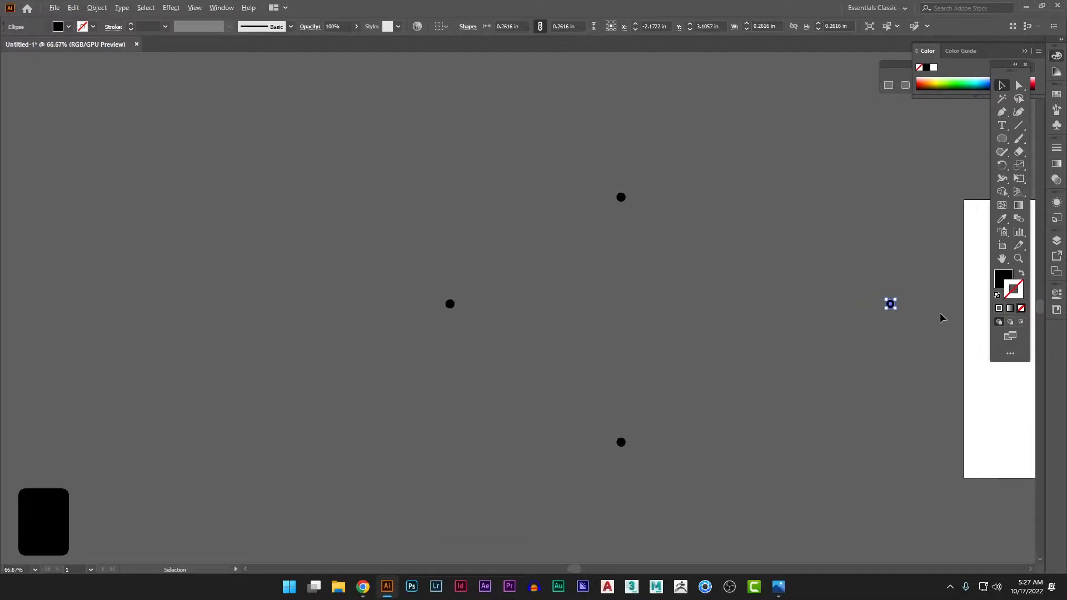
Select all four circles and move them together to the left, away from the artboard
{"action": "scroll", "coordinate": [922, 308], "scroll_direction": "left", "scroll_amount": 1}
{"action": "left_click_drag", "start_coordinate": [914, 166], "coordinate": [434, 524]}
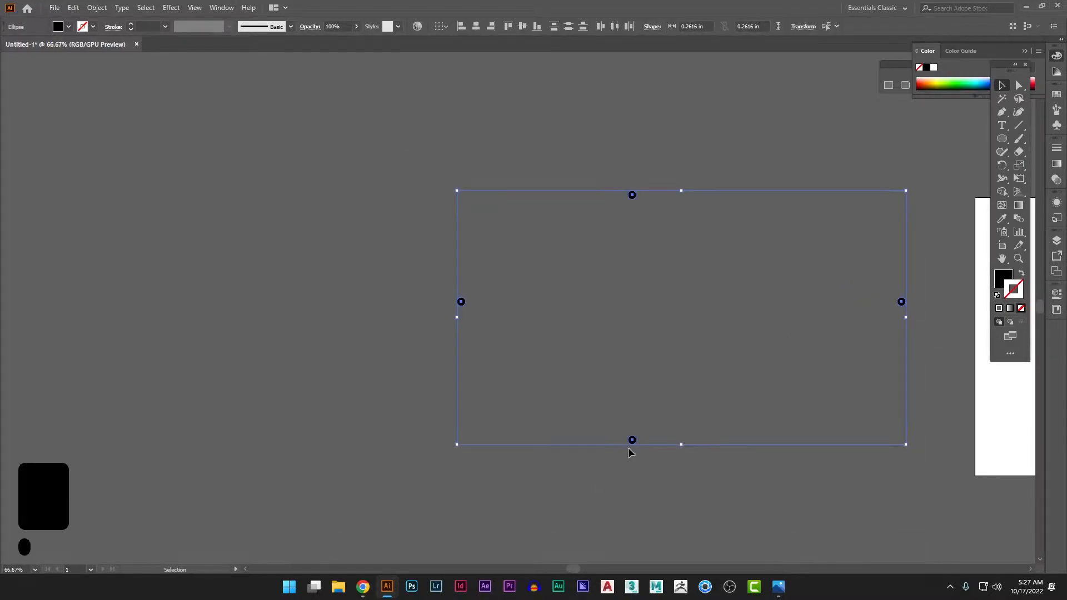
{"action": "left_click_drag", "start_coordinate": [632, 440], "coordinate": [300, 436]}
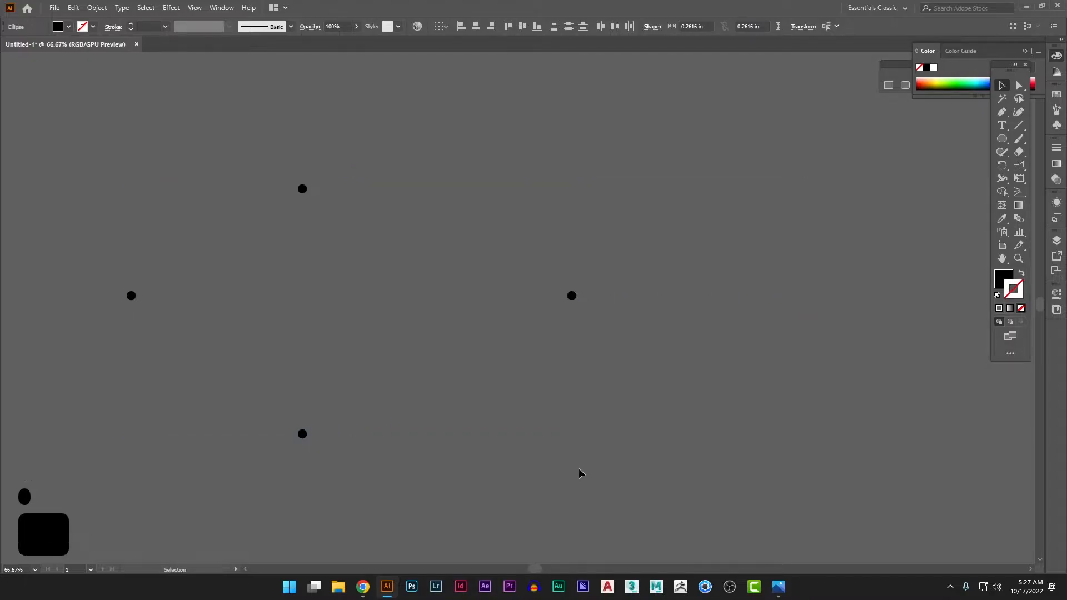
{"action": "left_click", "coordinate": [578, 469]}
Move the rightmost circle horizontally farther right, keeping it level with the leftmost one, and collapse the Color panel
{"action": "left_click_drag", "start_coordinate": [571, 296], "coordinate": [696, 305]}
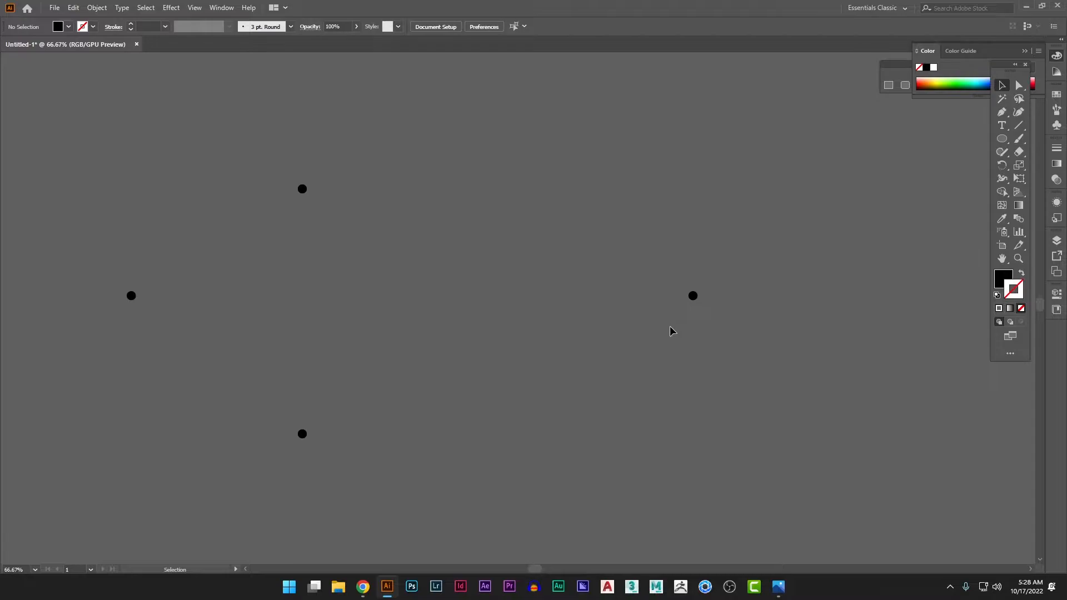
{"action": "scroll", "coordinate": [455, 311], "scroll_direction": "up", "scroll_amount": 1}
{"action": "left_click_drag", "start_coordinate": [467, 318], "coordinate": [579, 315]}
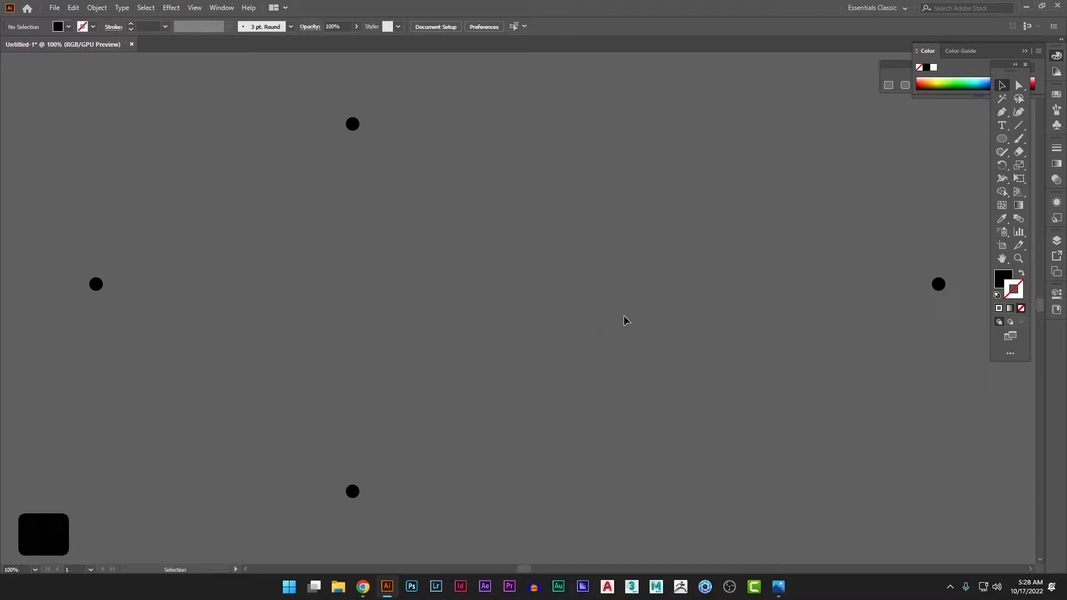
{"action": "left_click", "coordinate": [927, 51]}
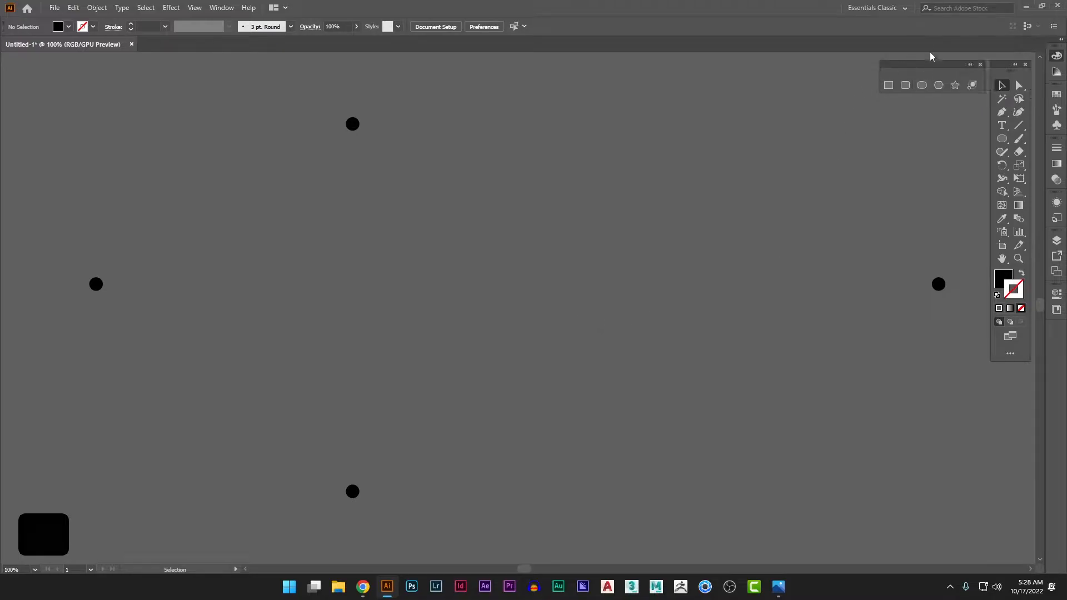
Draw a straight horizontal line from the centre of the far-right circle to the centre of the far-left circle
{"action": "left_click", "coordinate": [1018, 127]}
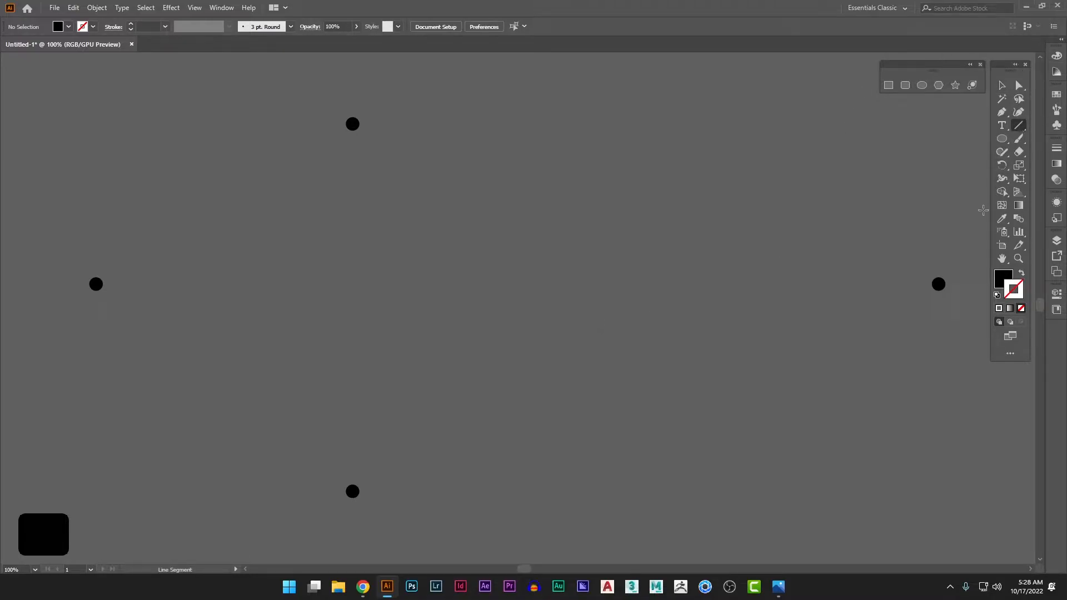
{"action": "mouse_move", "coordinate": [939, 284]}
{"action": "left_mouse_down"}
{"action": "mouse_move", "coordinate": [11, 284]}
{"action": "mouse_move", "coordinate": [163, 284]}
{"action": "left_mouse_up"}
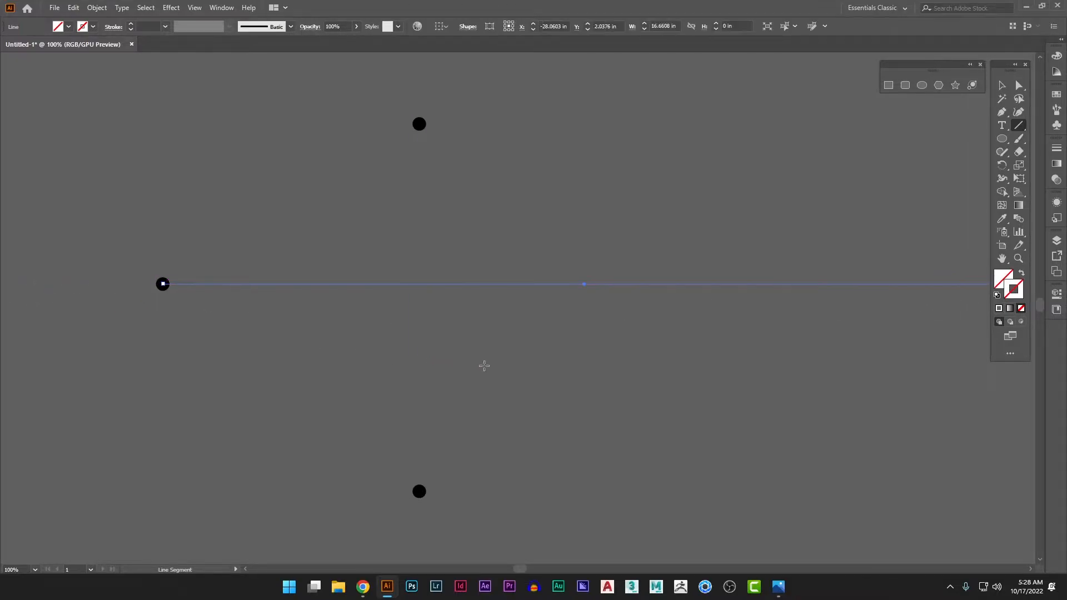
{"action": "left_click_drag", "start_coordinate": [472, 368], "coordinate": [432, 369]}
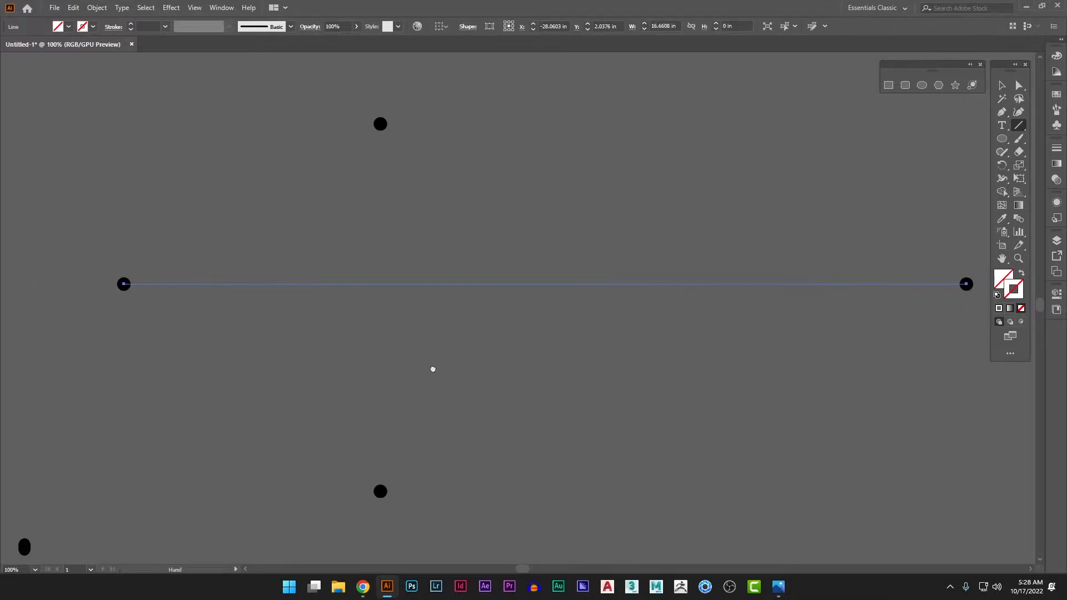
Give the horizontal line a solid black stroke, colour 000000, and deselect it
{"action": "left_click", "coordinate": [999, 308]}
{"action": "double_click", "coordinate": [1014, 290]}
{"action": "left_click", "coordinate": [469, 357]}
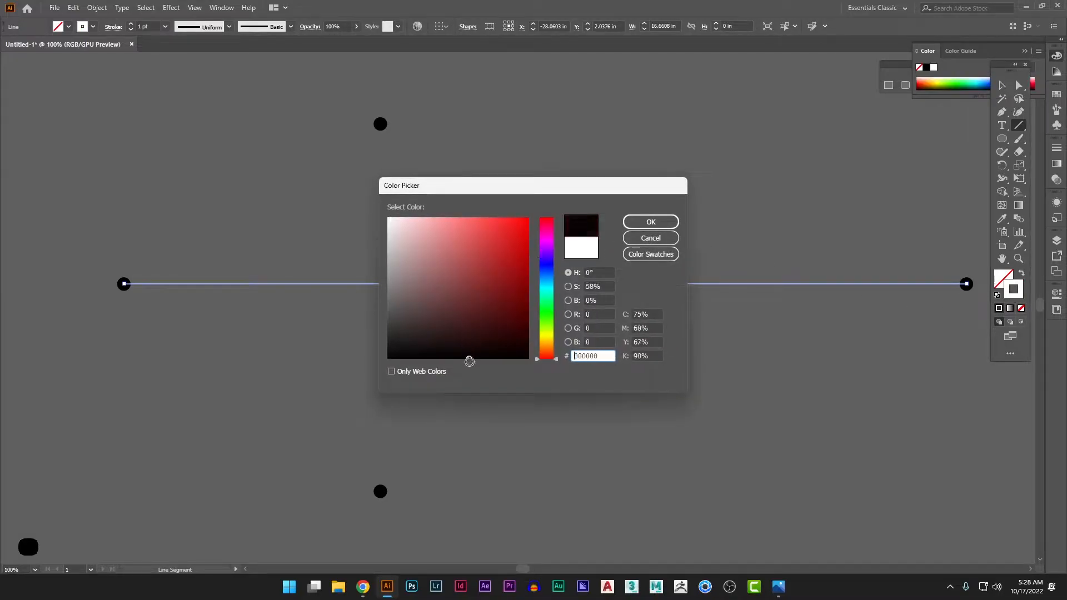
{"action": "left_click", "coordinate": [627, 222]}
{"action": "key", "text": "v"}
{"action": "left_click", "coordinate": [711, 232]}
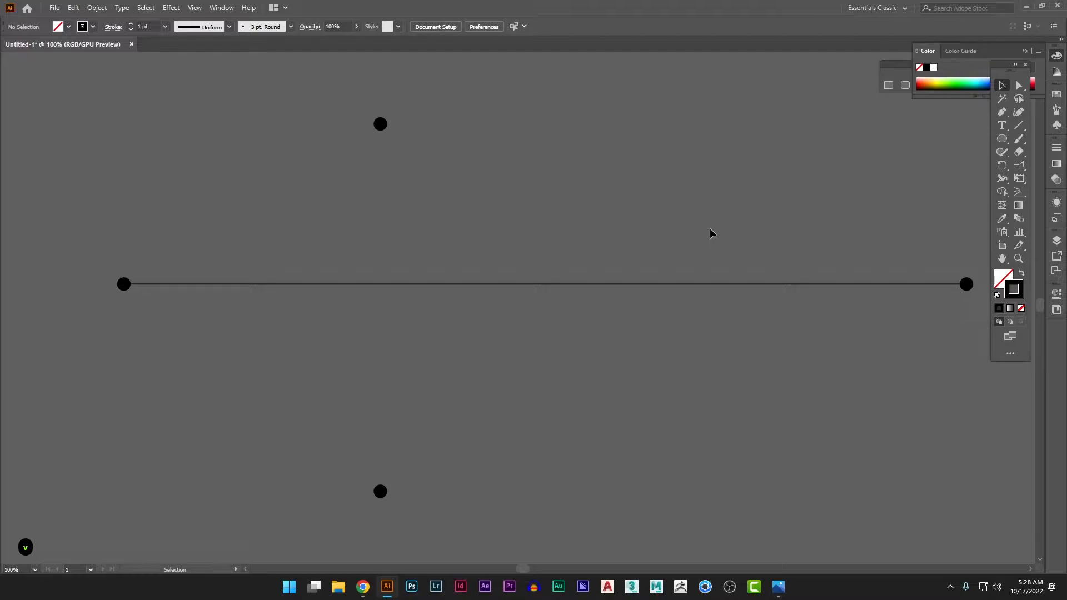
Draw a vertical line from the centre of the upper circle to the centre of the lower circle
{"action": "key", "text": "backslash"}
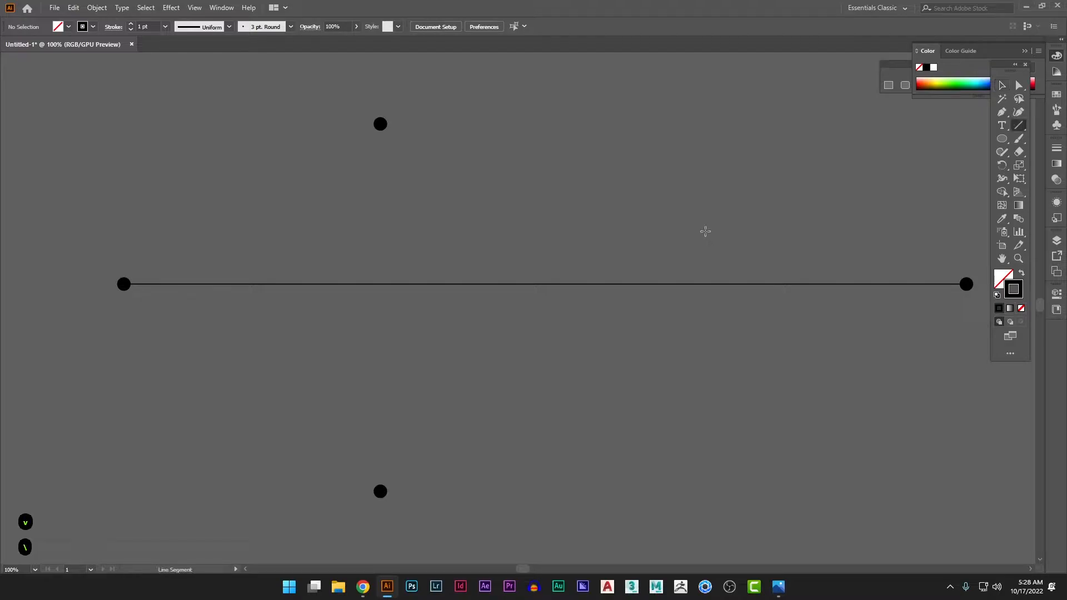
{"action": "left_click_drag", "start_coordinate": [381, 124], "coordinate": [380, 491]}
{"action": "key", "text": "v"}
{"action": "left_click", "coordinate": [531, 473]}
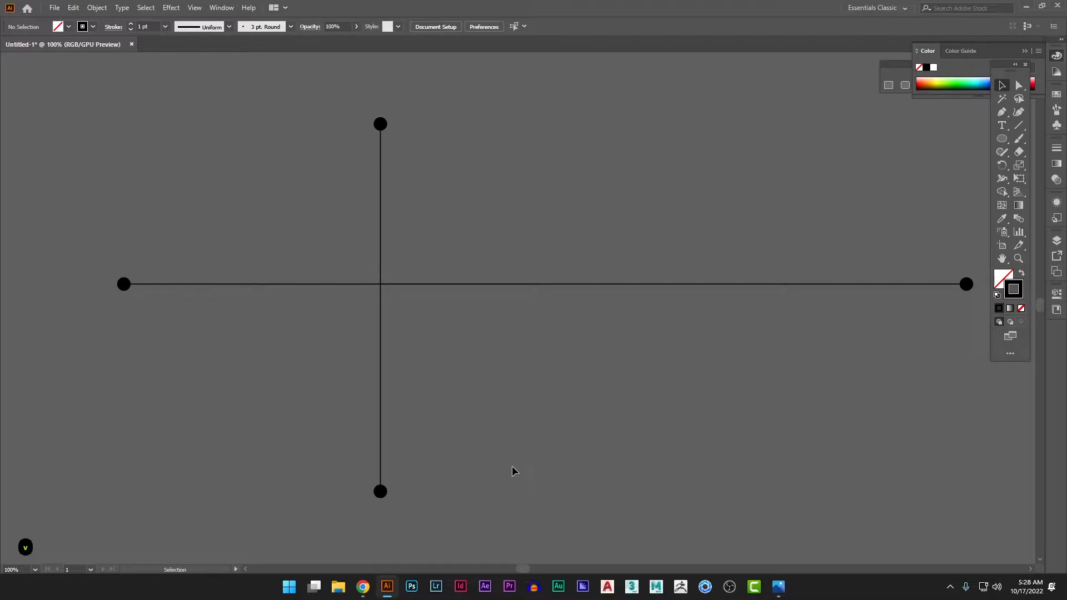
Select the upper circle together with the vertical line's top anchor and move them straight up to lengthen the line
{"action": "key", "text": "space"}
{"action": "left_click_drag", "start_coordinate": [486, 440], "coordinate": [458, 452]}
{"action": "scroll", "coordinate": [405, 190], "scroll_direction": "up", "scroll_amount": 2}
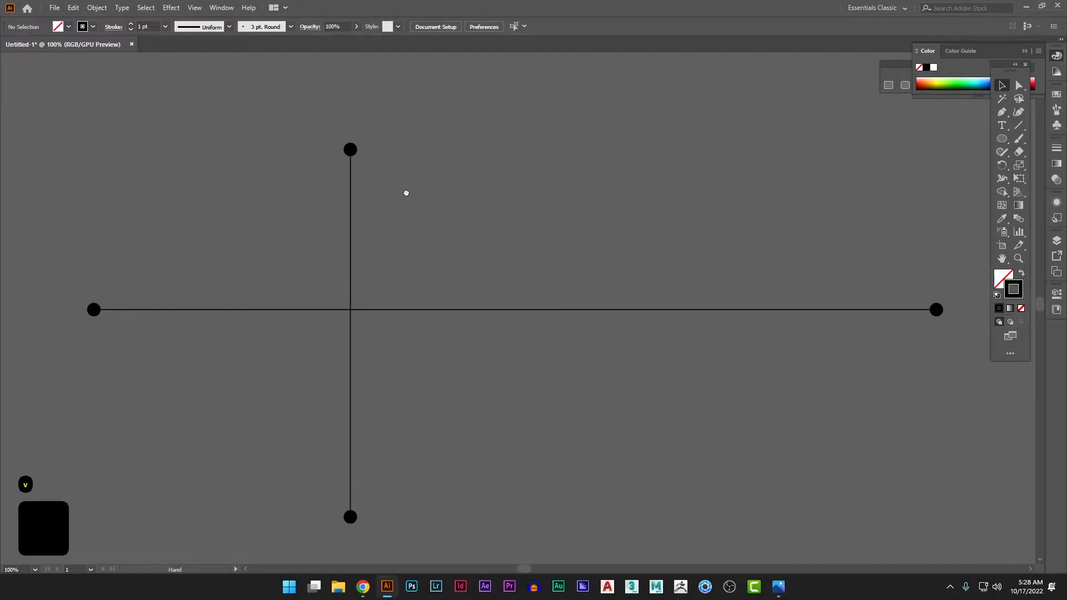
{"action": "left_click_drag", "start_coordinate": [333, 180], "coordinate": [442, 162]}
{"action": "left_click", "coordinate": [322, 186]}
{"action": "key", "text": "a"}
{"action": "left_click", "coordinate": [350, 158]}
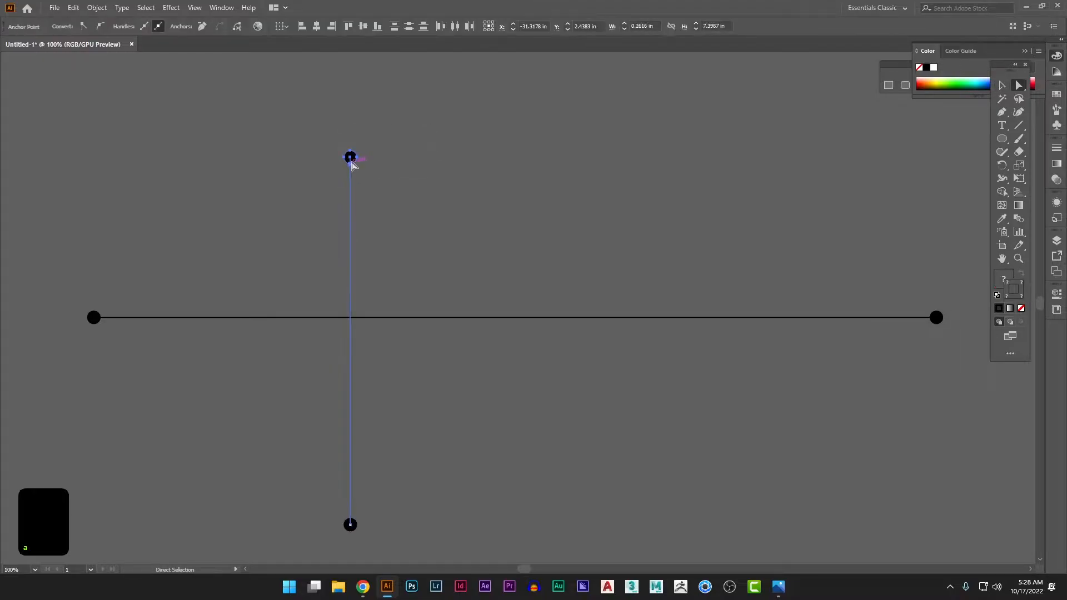
{"action": "left_click_drag", "start_coordinate": [350, 158], "coordinate": [350, 66]}
{"action": "left_click", "coordinate": [482, 115]}
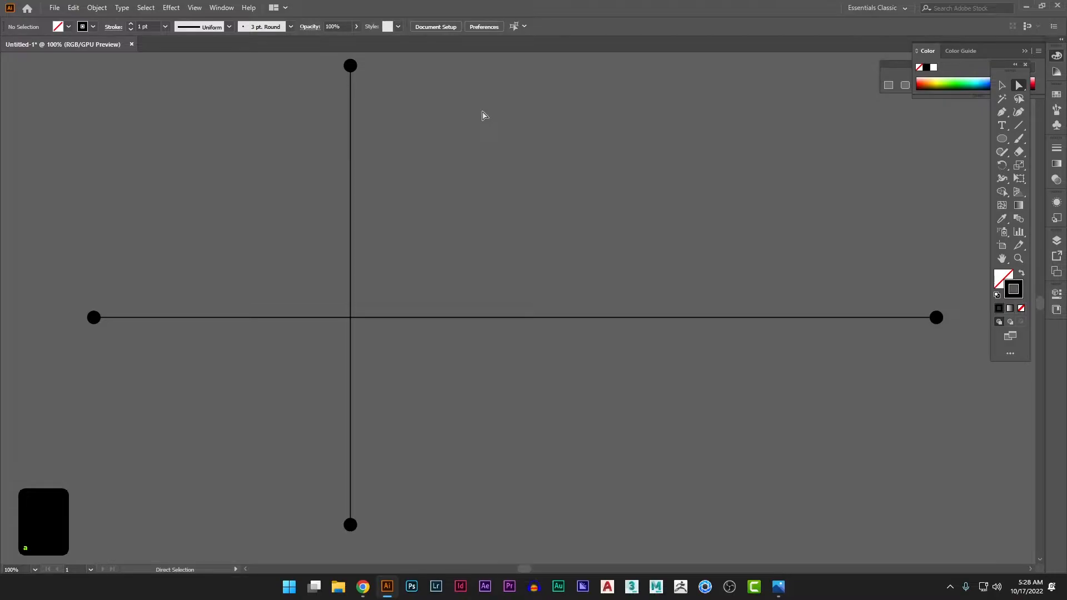
{"action": "key", "text": "space"}
{"action": "left_click_drag", "start_coordinate": [499, 140], "coordinate": [491, 158]}
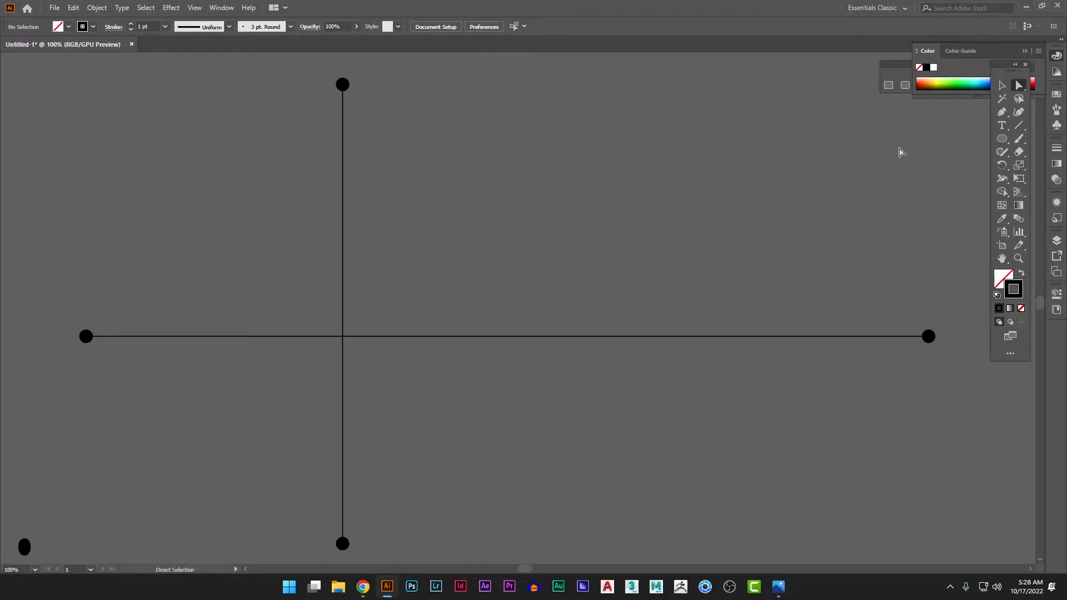
Draw two diagonal lines joining the upper circle's centre to the left and right circles' centres
{"action": "left_click", "coordinate": [1018, 125]}
{"action": "mouse_move", "coordinate": [342, 84]}
{"action": "left_mouse_down"}
{"action": "mouse_move", "coordinate": [114, 255]}
{"action": "mouse_move", "coordinate": [86, 336]}
{"action": "left_mouse_up"}
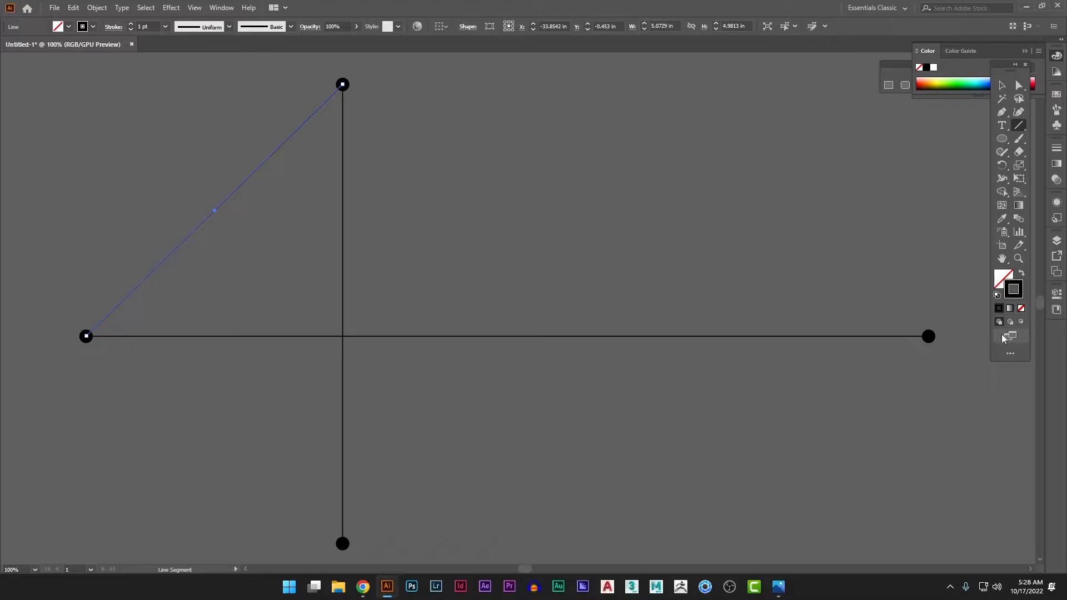
{"action": "left_click_drag", "start_coordinate": [927, 336], "coordinate": [342, 84]}
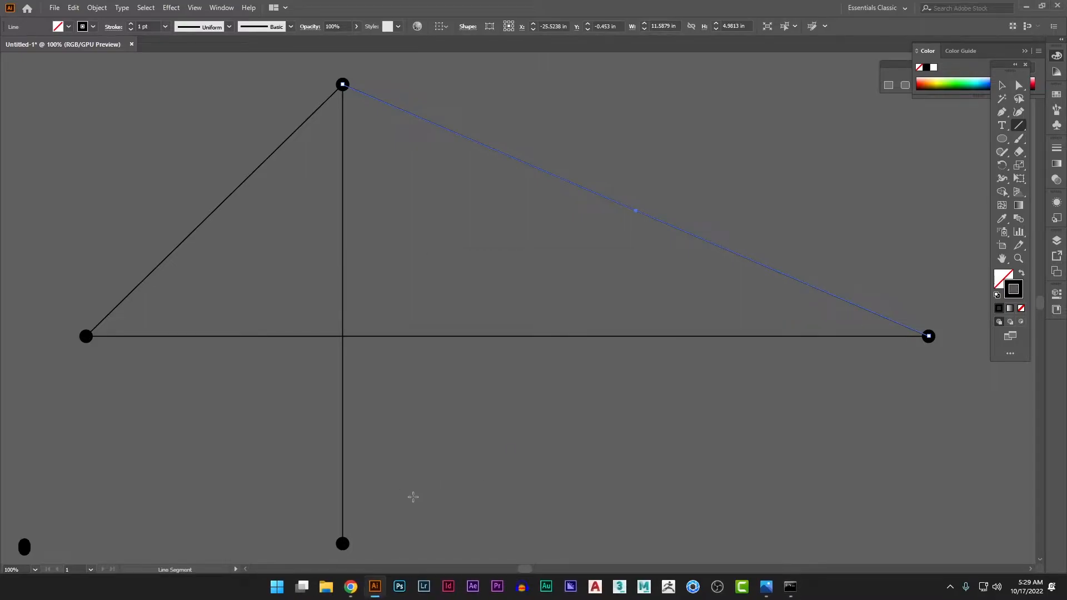
Draw two diagonal lines joining the lower circle's centre to the right and left circles' centres
{"action": "left_click_drag", "start_coordinate": [412, 495], "coordinate": [400, 433]}
{"action": "left_click_drag", "start_coordinate": [328, 479], "coordinate": [916, 271]}
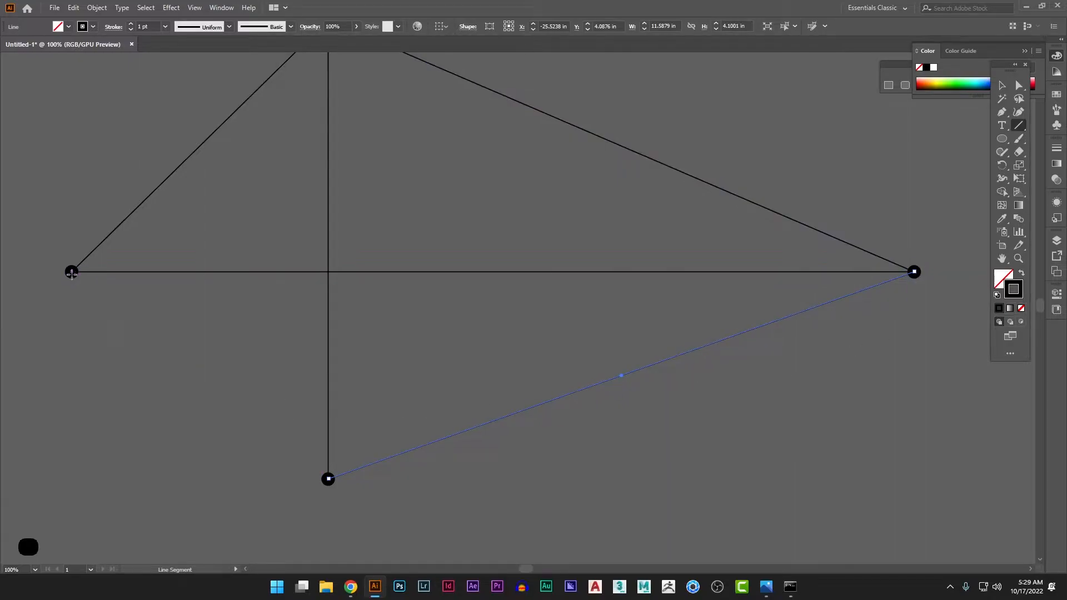
{"action": "left_click_drag", "start_coordinate": [71, 272], "coordinate": [328, 479]}
{"action": "key", "text": "v"}
{"action": "left_click", "coordinate": [459, 482]}
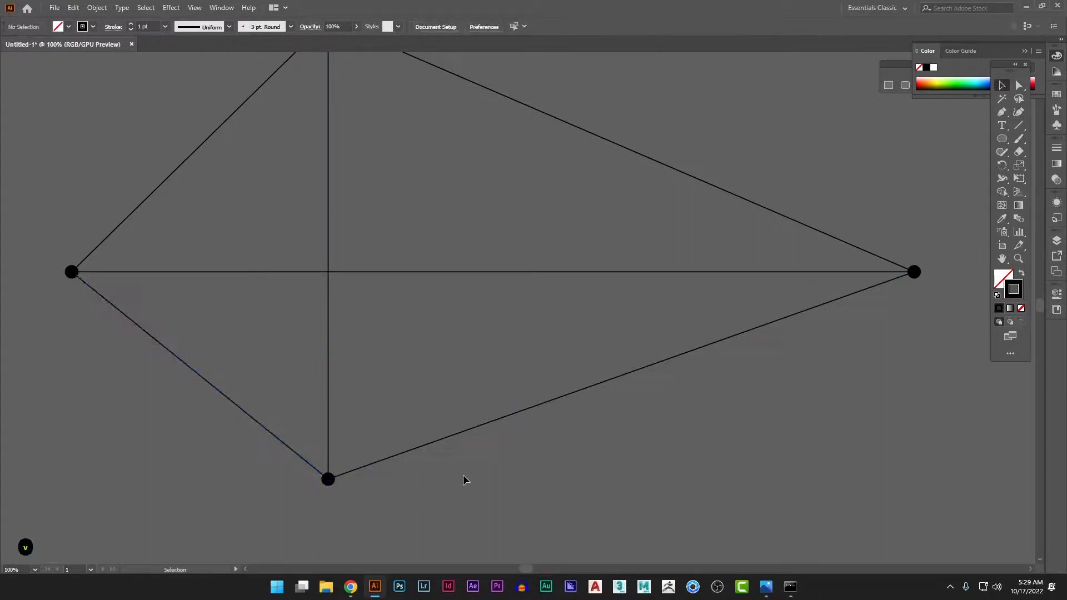
Examine in Outline view how the lines meet at the lower circle's centre, and return to the full preview
{"action": "scroll", "coordinate": [476, 383], "scroll_direction": "up", "scroll_amount": 1}
{"action": "scroll", "coordinate": [333, 509], "scroll_direction": "up", "scroll_amount": 4}
{"action": "scroll", "coordinate": [331, 506], "scroll_direction": "up", "scroll_amount": 1}
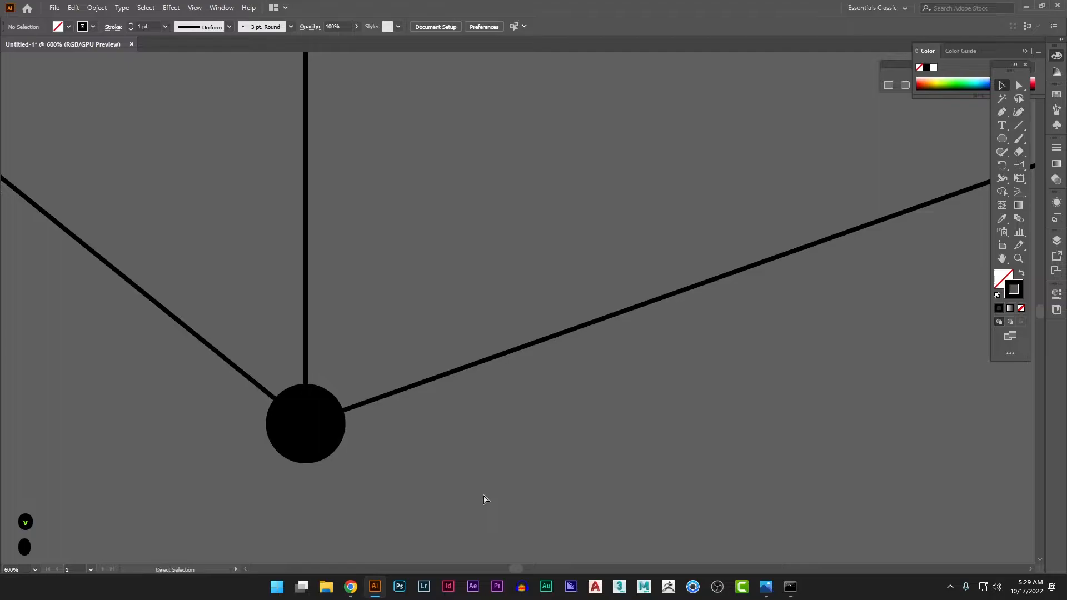
{"action": "key", "text": "ctrl+y"}
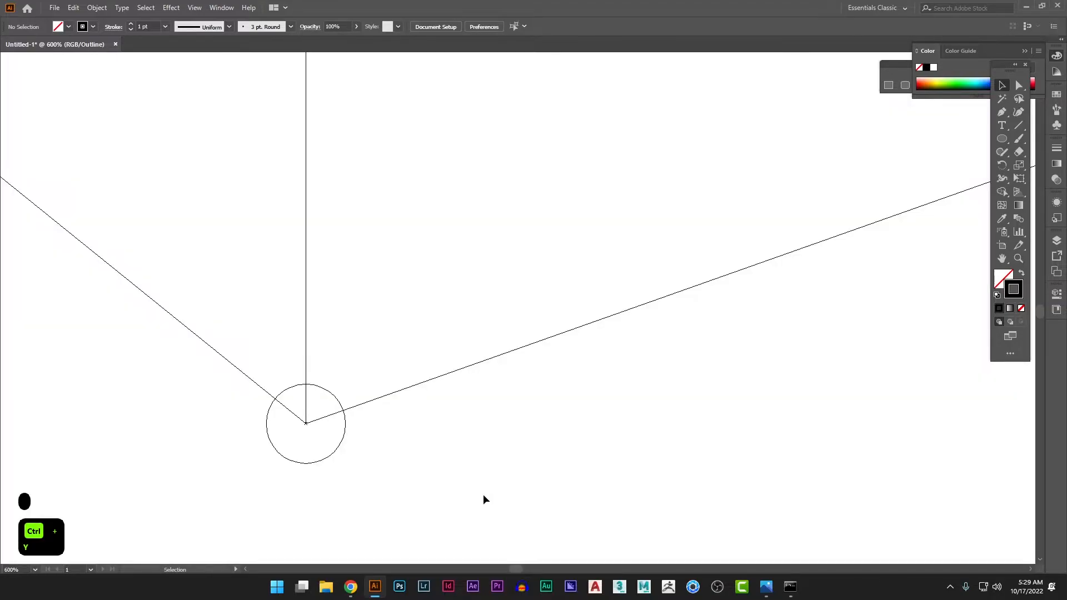
{"action": "key", "text": "a"}
{"action": "key", "text": "ctrl+y"}
{"action": "key", "text": "ctrl+0"}
{"action": "left_click_drag", "start_coordinate": [523, 484], "coordinate": [520, 484]}
{"action": "key", "text": "z"}
{"action": "left_click_drag", "start_coordinate": [507, 359], "coordinate": [563, 373]}
{"action": "key", "text": "space"}
{"action": "left_click_drag", "start_coordinate": [629, 437], "coordinate": [603, 436]}
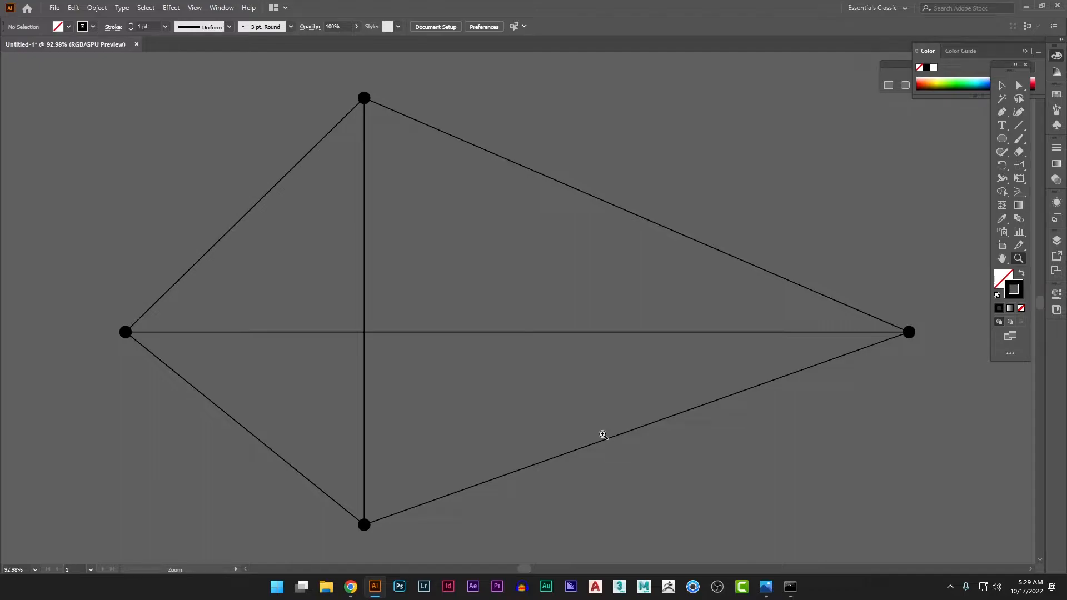
{"action": "key", "text": "ctrl+a"}
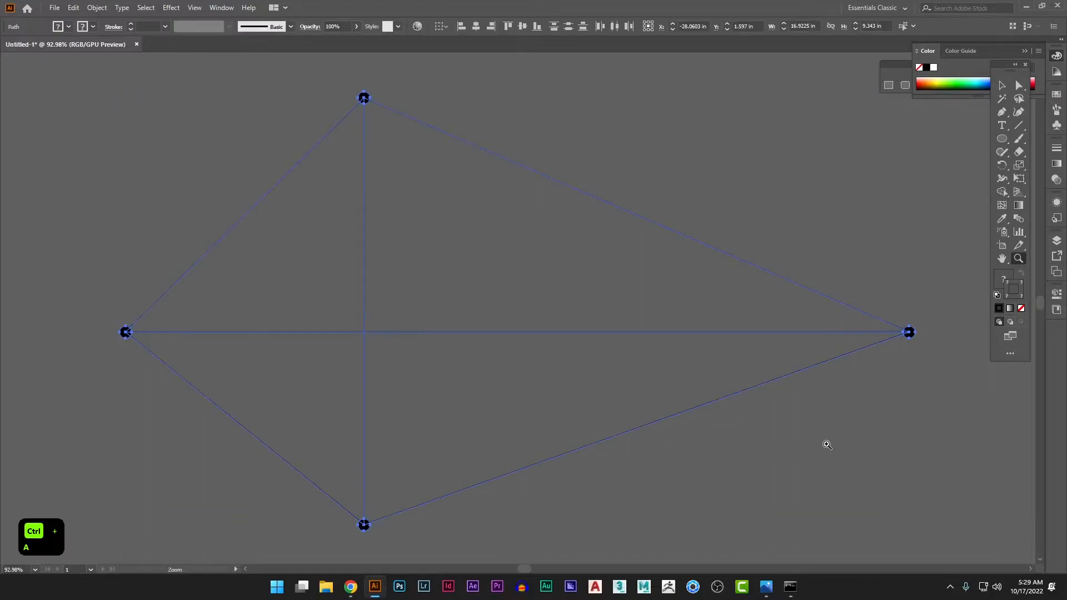
{"action": "left_click", "coordinate": [879, 459]}
{"action": "key", "text": "space"}
{"action": "left_click_drag", "start_coordinate": [320, 266], "coordinate": [677, 433]}
{"action": "left_click", "coordinate": [710, 477]}
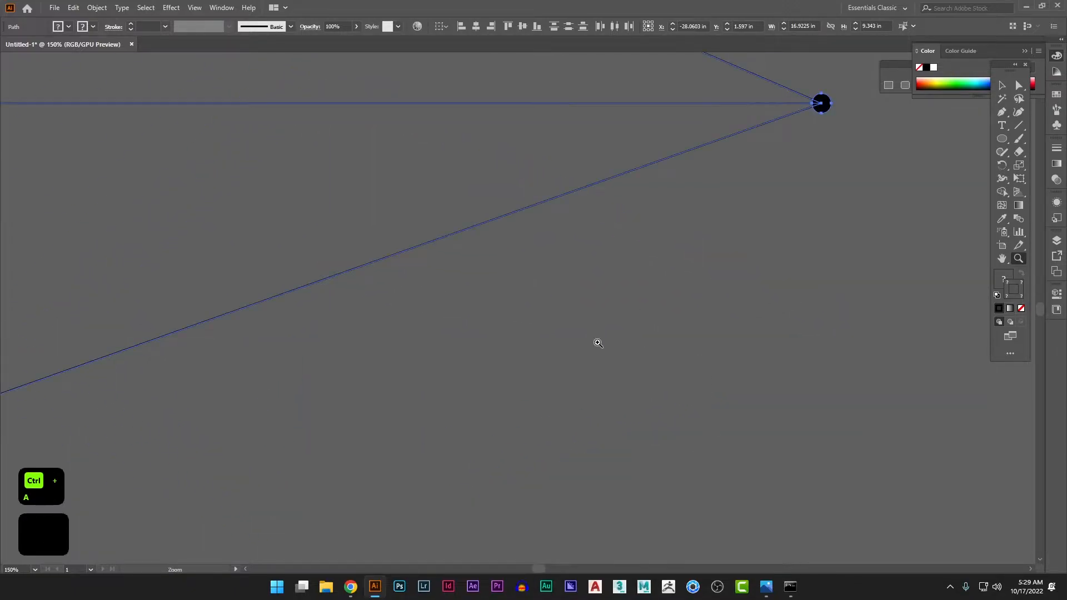
{"action": "key", "text": "space"}
{"action": "left_click_drag", "start_coordinate": [323, 236], "coordinate": [581, 341]}
{"action": "key", "text": "z"}
{"action": "key", "text": "space"}
{"action": "left_click_drag", "start_coordinate": [550, 307], "coordinate": [558, 386]}
{"action": "key", "text": "space"}
{"action": "left_click_drag", "start_coordinate": [580, 350], "coordinate": [548, 395]}
Select only the six connecting lines, without the circles, and set their stroke colour to white, ffffff
{"action": "key", "text": "v"}
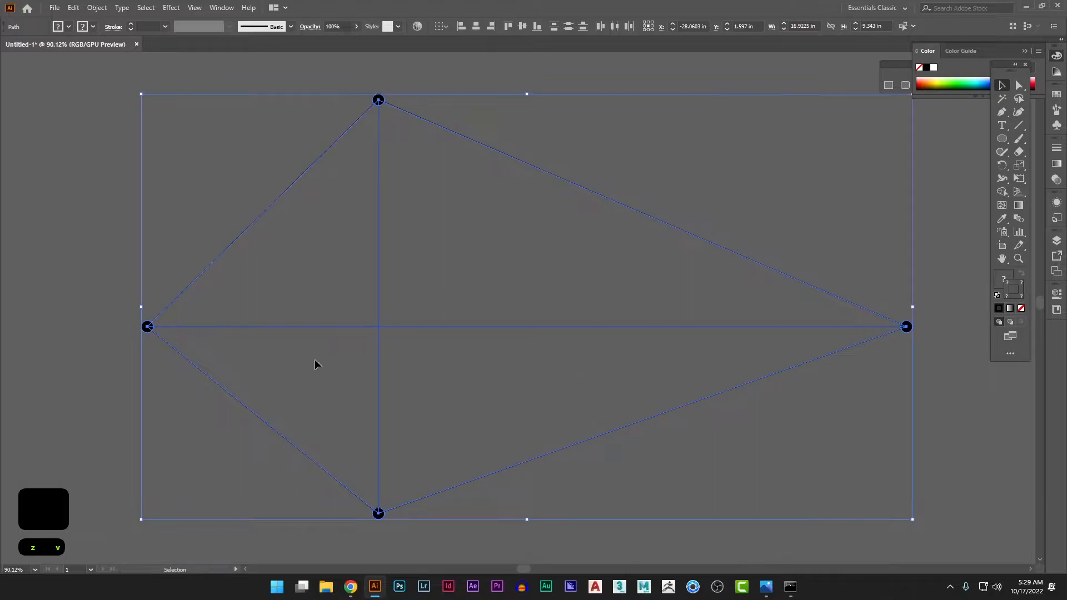
{"action": "left_click_drag", "start_coordinate": [639, 171], "coordinate": [224, 453]}
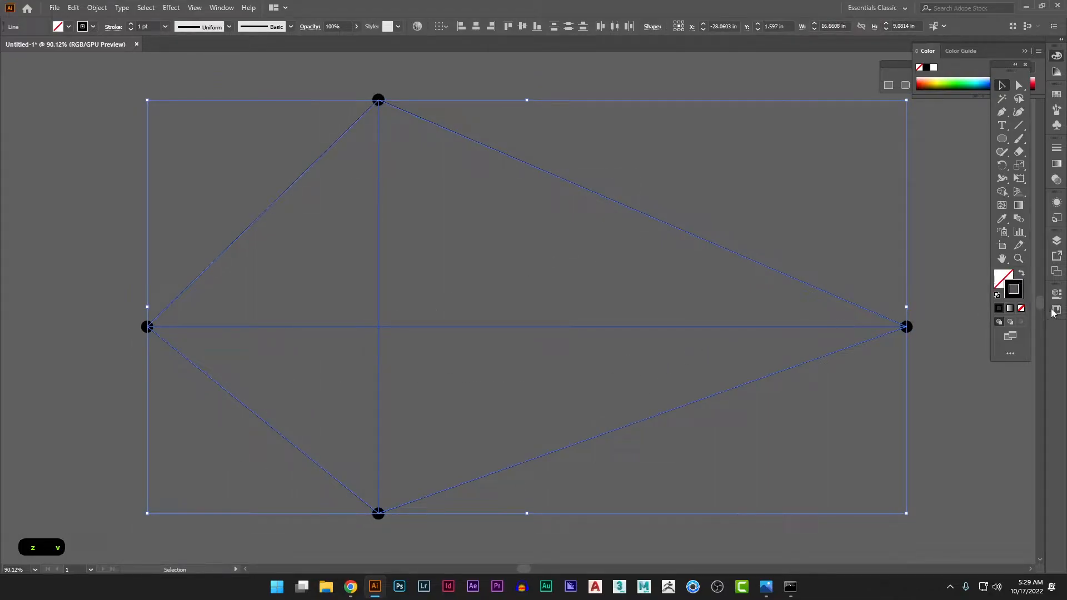
{"action": "double_click", "coordinate": [1019, 290]}
{"action": "type", "text": "ffffff"}
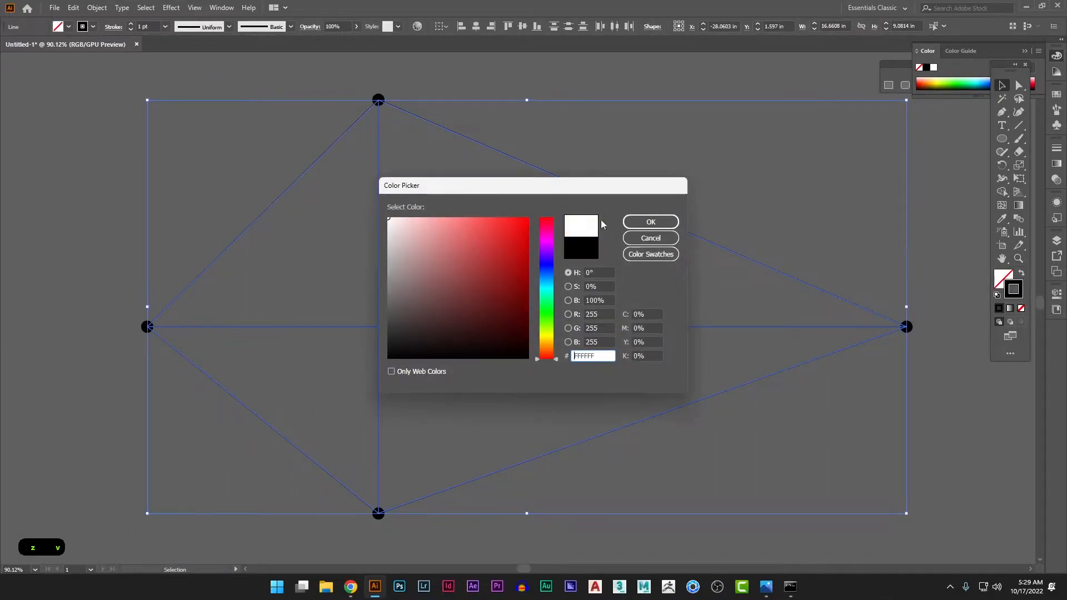
{"action": "key", "text": "Return"}
{"action": "left_click", "coordinate": [778, 181]}
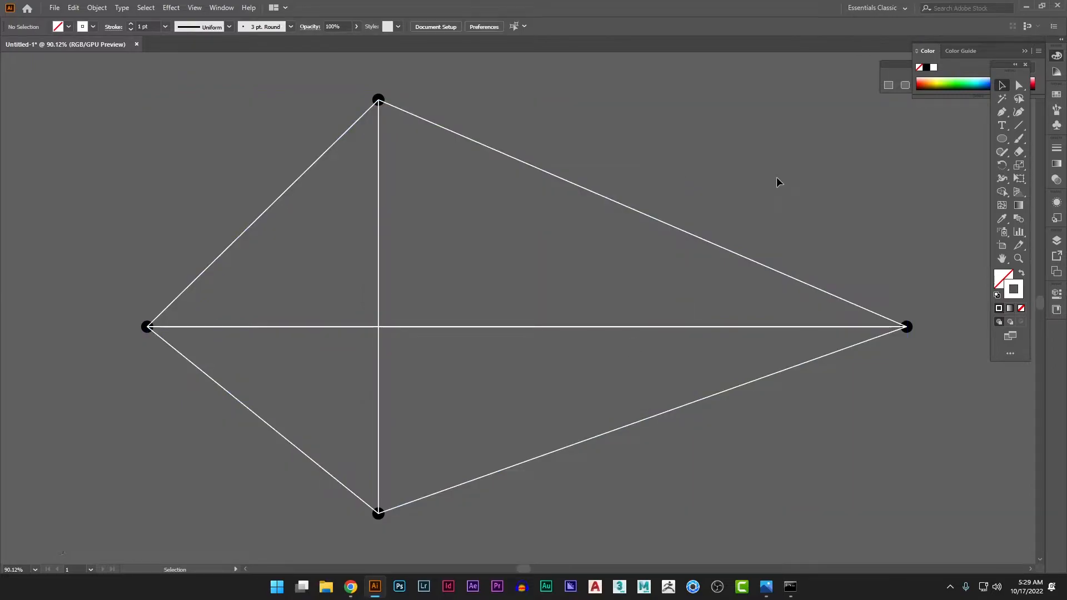
Select all four black circles at the line ends and cut them from the drawing
{"action": "left_click", "coordinate": [378, 100]}
{"action": "left_click", "coordinate": [146, 328], "text": "shift"}
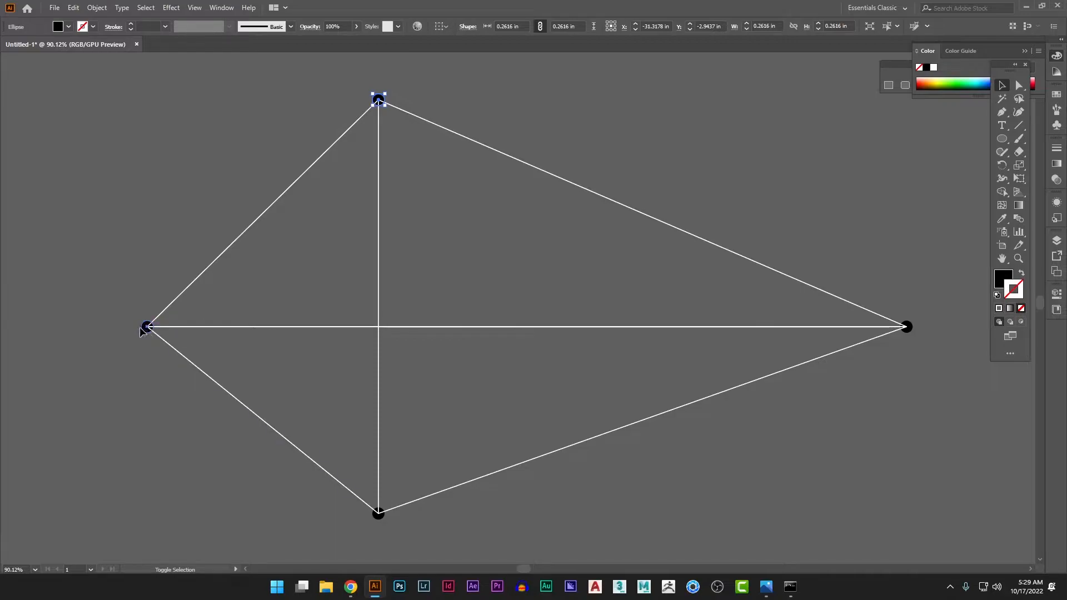
{"action": "left_click", "coordinate": [379, 514], "text": "shift"}
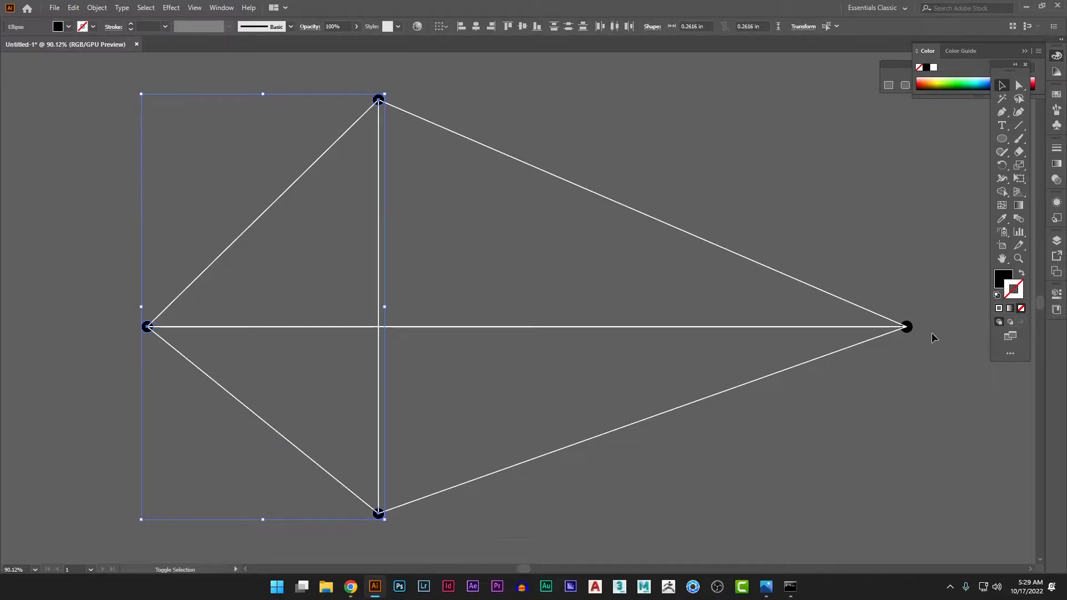
{"action": "left_click", "coordinate": [907, 327], "text": "shift"}
{"action": "key", "text": "ctrl+x"}
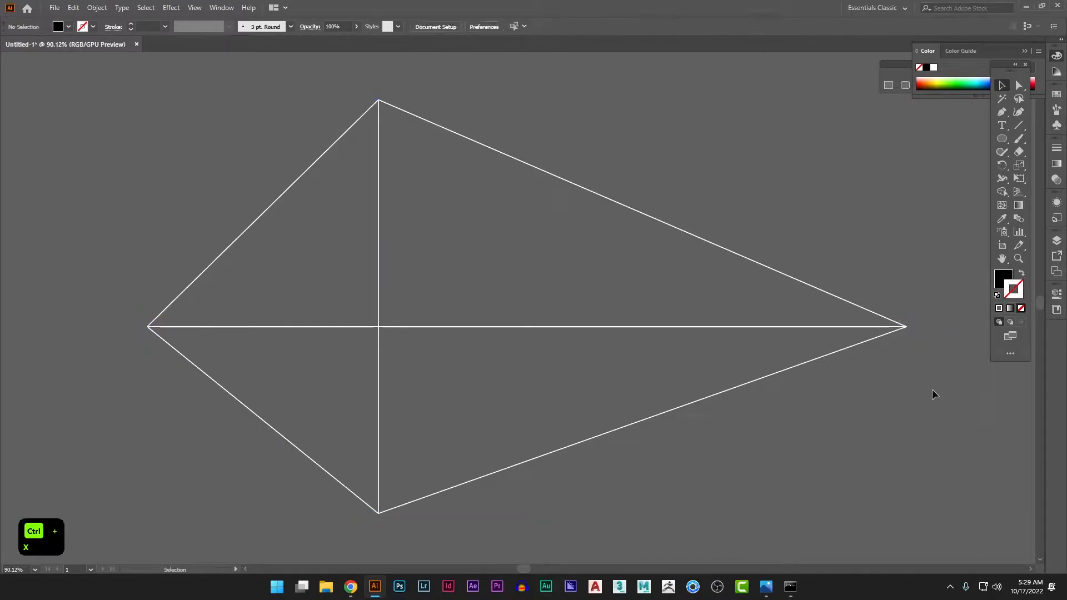
Examine the line anchors at the kite's top corner closely in Outline view, and return to previewing the whole kite
{"action": "scroll", "coordinate": [346, 81], "scroll_direction": "up", "scroll_amount": 5}
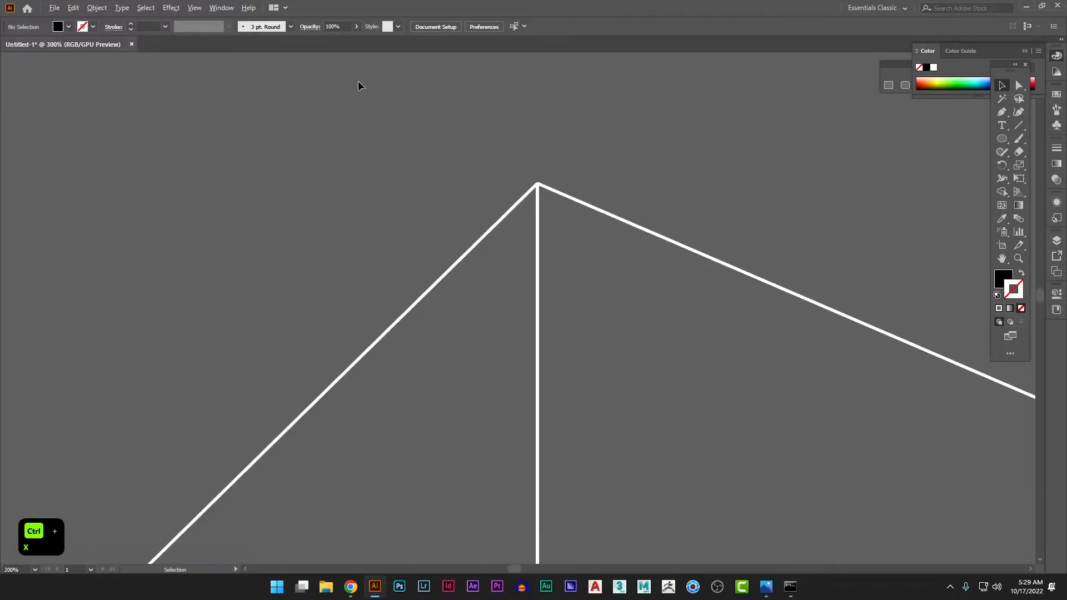
{"action": "key", "text": "a"}
{"action": "scroll", "coordinate": [536, 175], "scroll_direction": "up", "scroll_amount": 3}
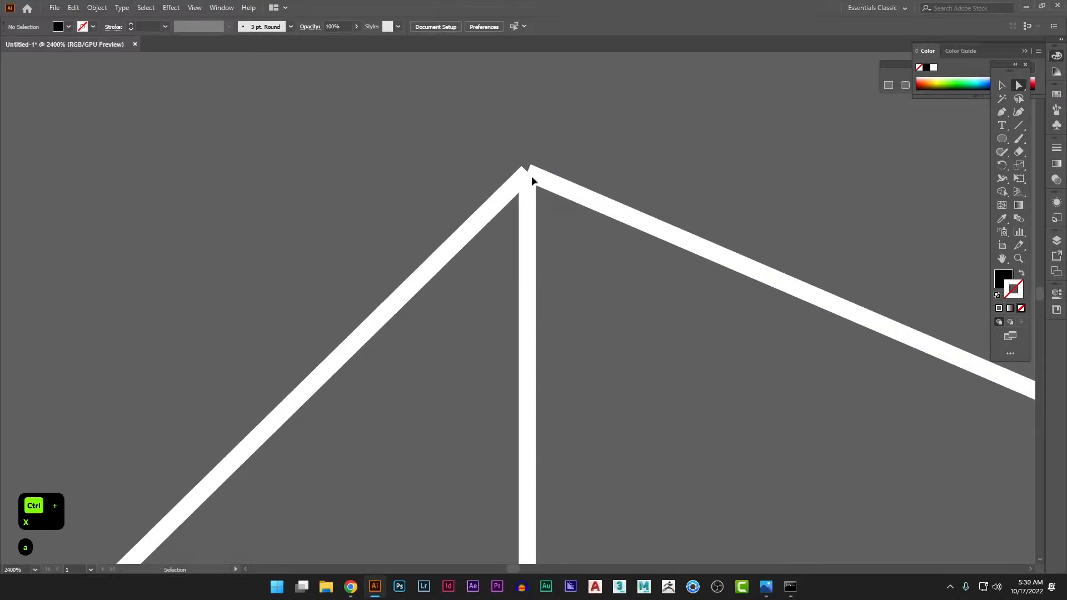
{"action": "key", "text": "ctrl+y"}
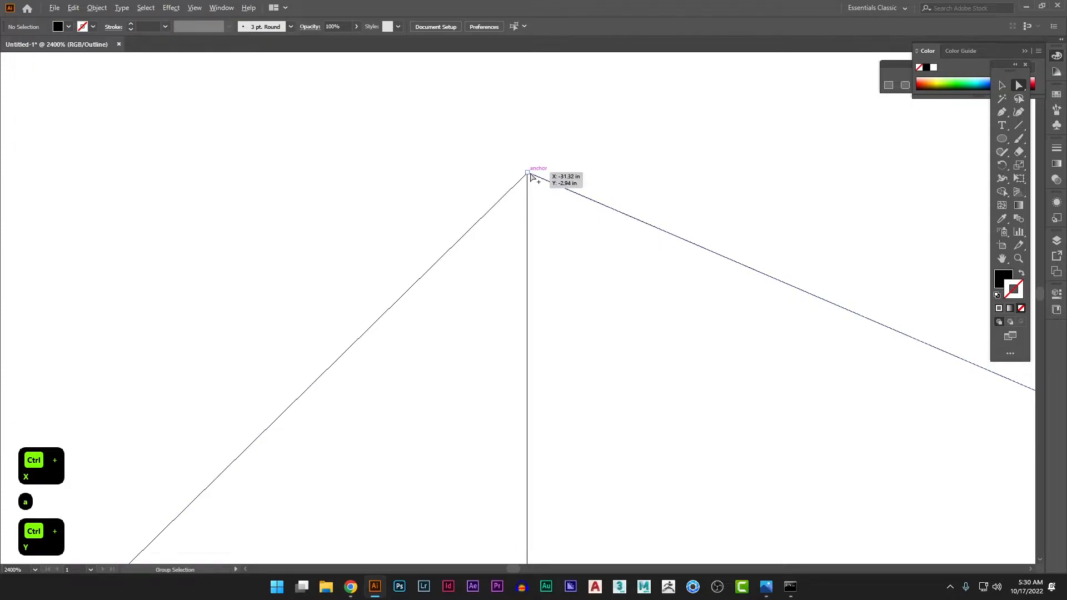
{"action": "scroll", "coordinate": [532, 175], "scroll_direction": "up", "scroll_amount": 4}
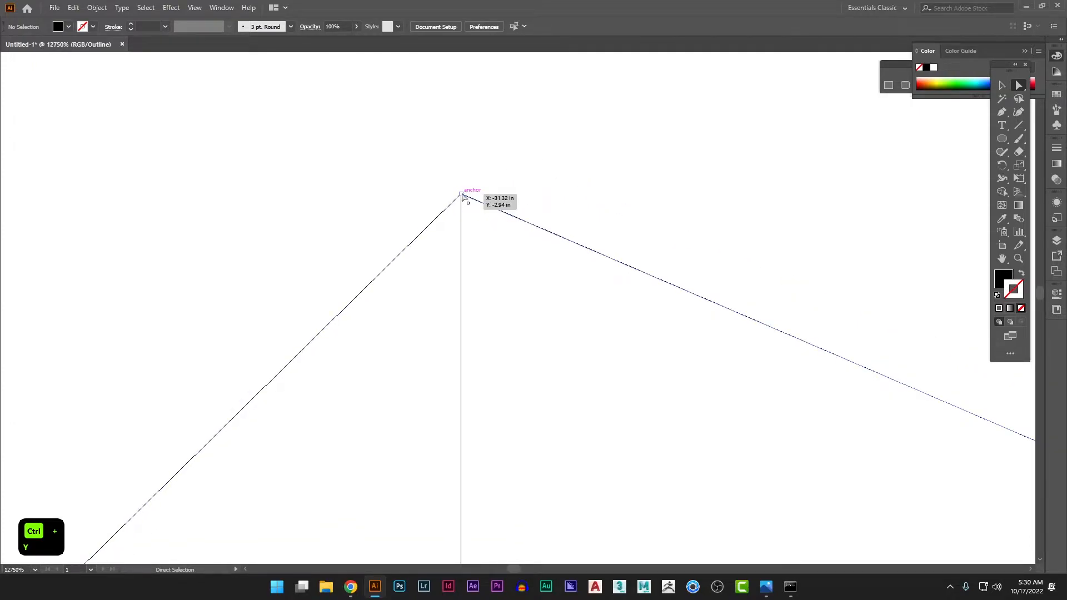
{"action": "scroll", "coordinate": [461, 195], "scroll_direction": "down", "scroll_amount": 5}
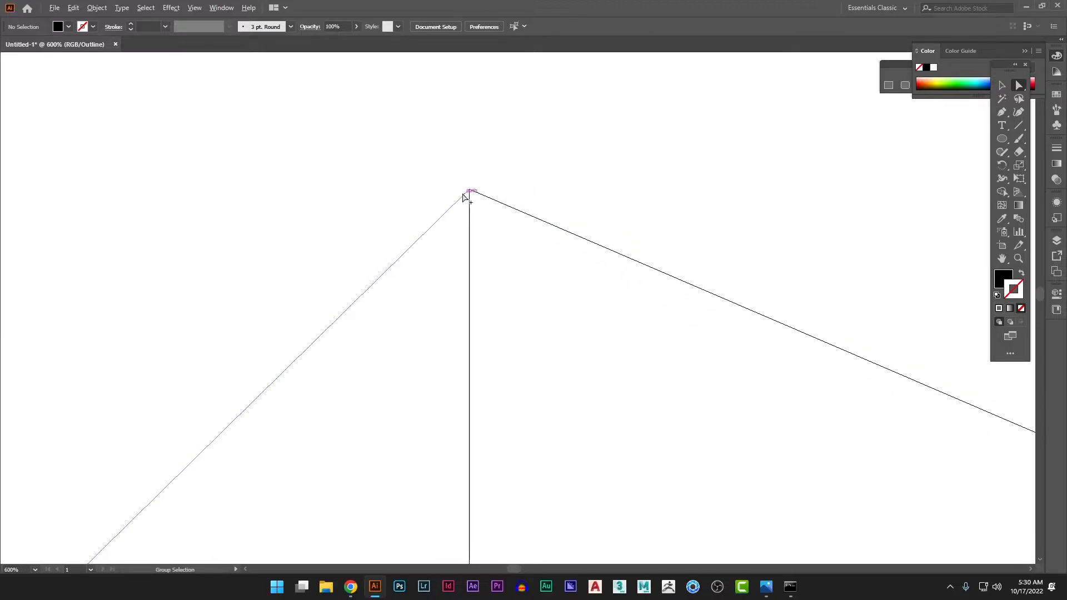
{"action": "scroll", "coordinate": [484, 225], "scroll_direction": "down", "scroll_amount": 4}
{"action": "scroll", "coordinate": [571, 276], "scroll_direction": "down", "scroll_amount": 2}
{"action": "left_click_drag", "start_coordinate": [571, 274], "coordinate": [500, 268]}
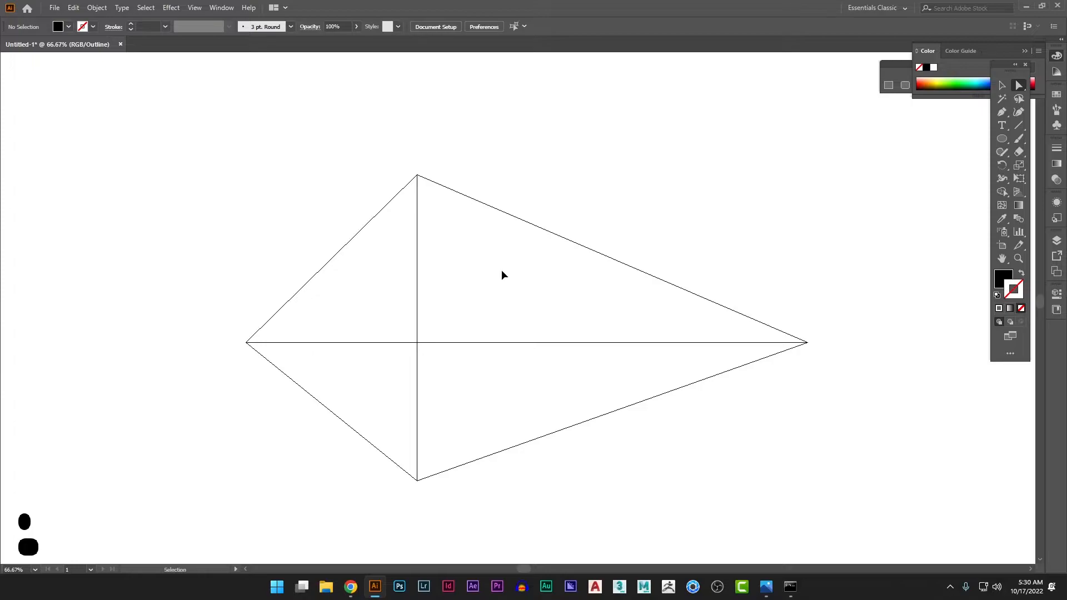
{"action": "key", "text": "ctrl+y"}
{"action": "key", "text": "z"}
{"action": "left_click_drag", "start_coordinate": [418, 311], "coordinate": [470, 324]}
{"action": "left_click_drag", "start_coordinate": [542, 356], "coordinate": [500, 332]}
{"action": "key", "text": "v"}
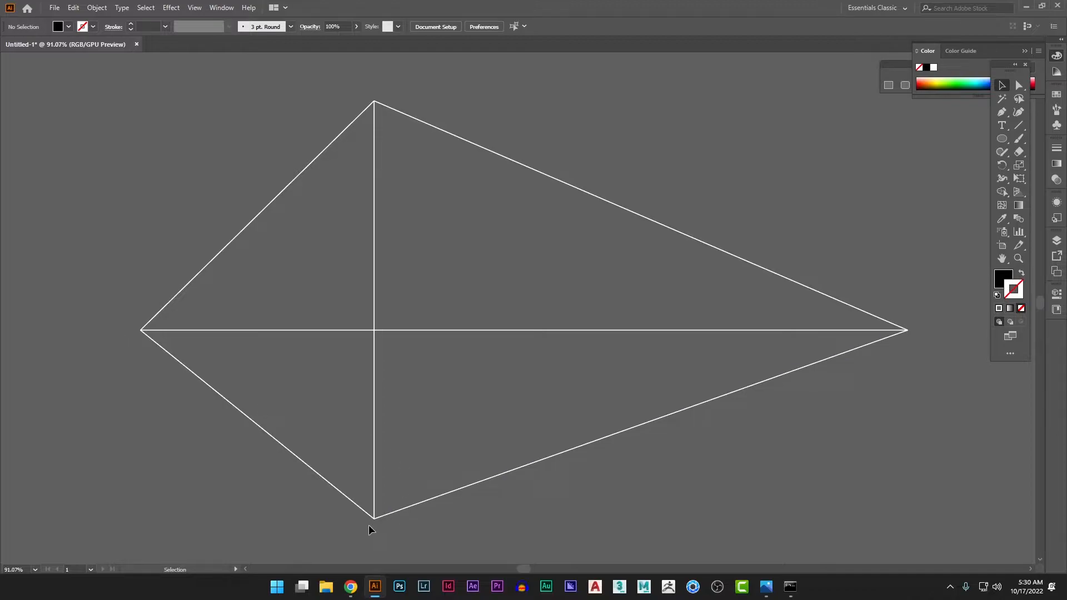
Draw two line segments joining a point low on the kite's vertical axis to its right and left corners
{"action": "left_click", "coordinate": [1019, 125]}
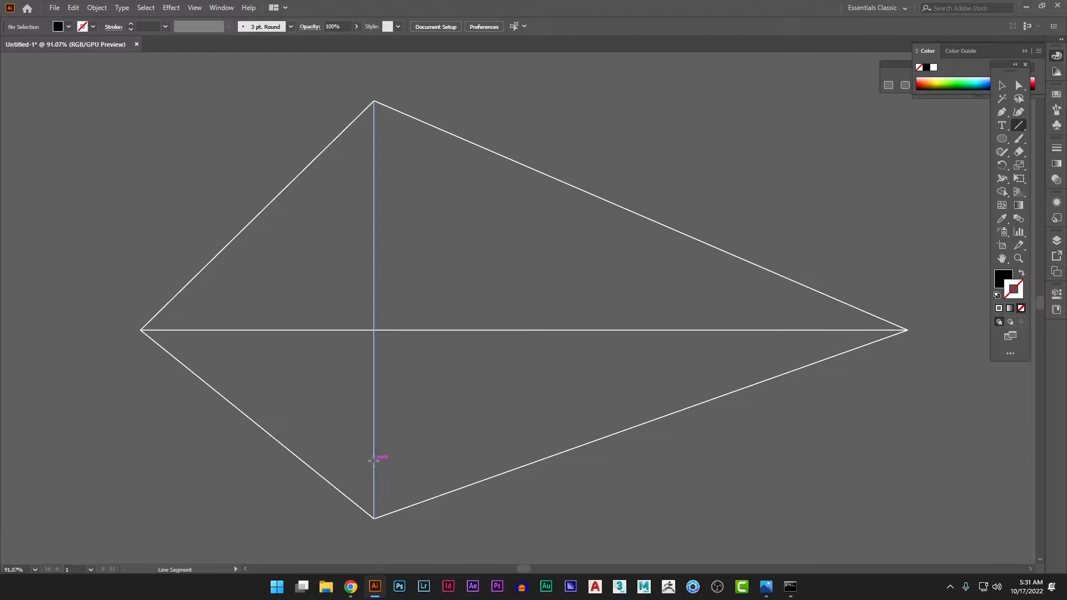
{"action": "left_click_drag", "start_coordinate": [373, 460], "coordinate": [909, 330]}
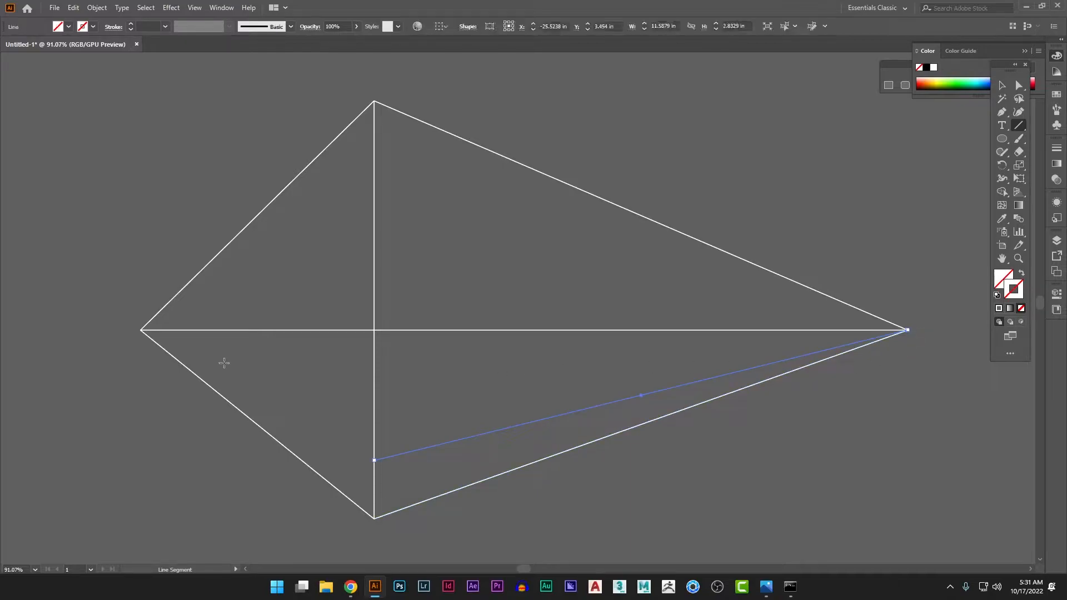
{"action": "left_click_drag", "start_coordinate": [139, 331], "coordinate": [374, 460]}
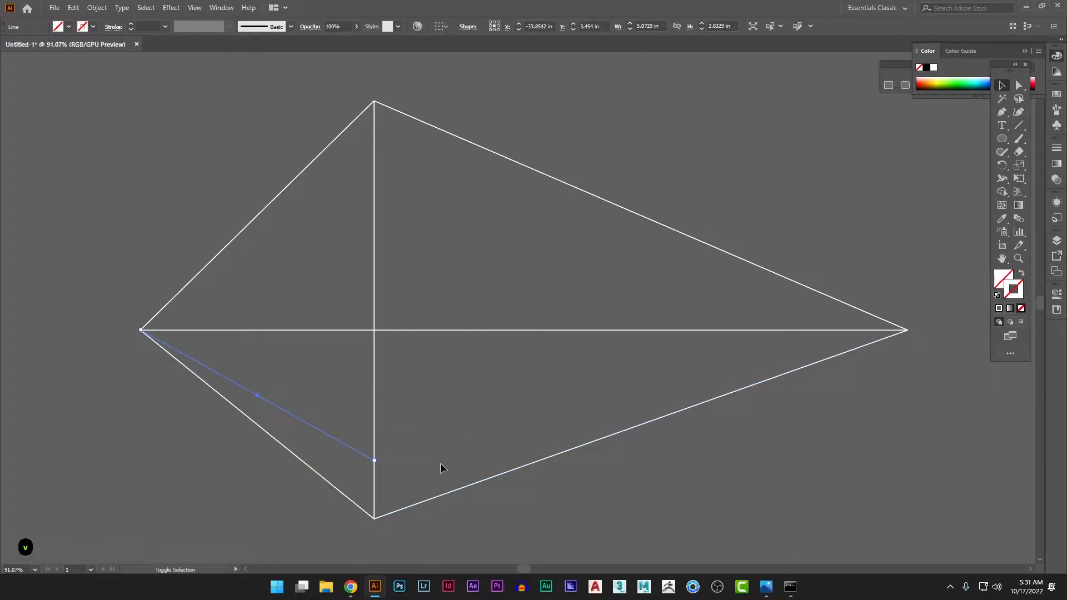
{"action": "key", "text": "v"}
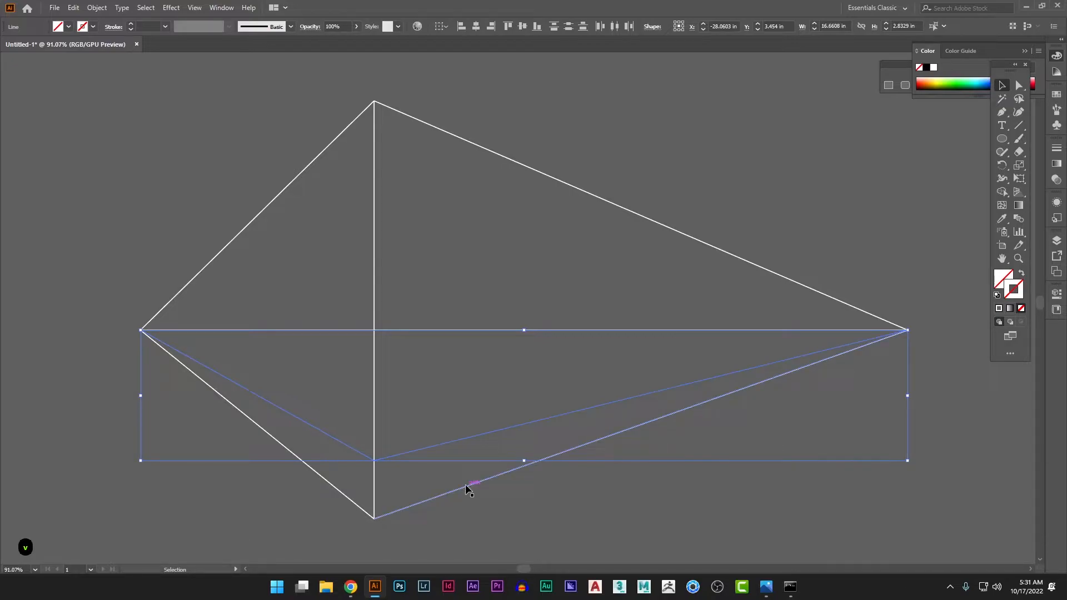
Select both newly drawn lines meeting low on the vertical axis and cut them from the locked framework's layer
{"action": "key", "text": "s"}
{"action": "key", "text": "v"}
{"action": "left_click", "coordinate": [569, 506]}
{"action": "left_click", "coordinate": [420, 449]}
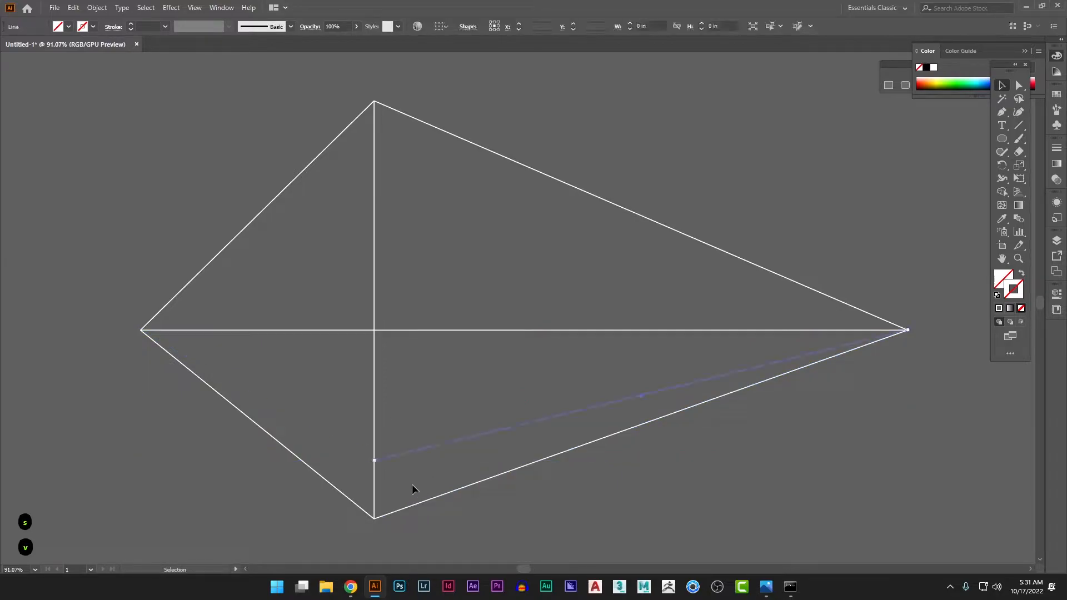
{"action": "left_click", "coordinate": [324, 455], "text": "shift"}
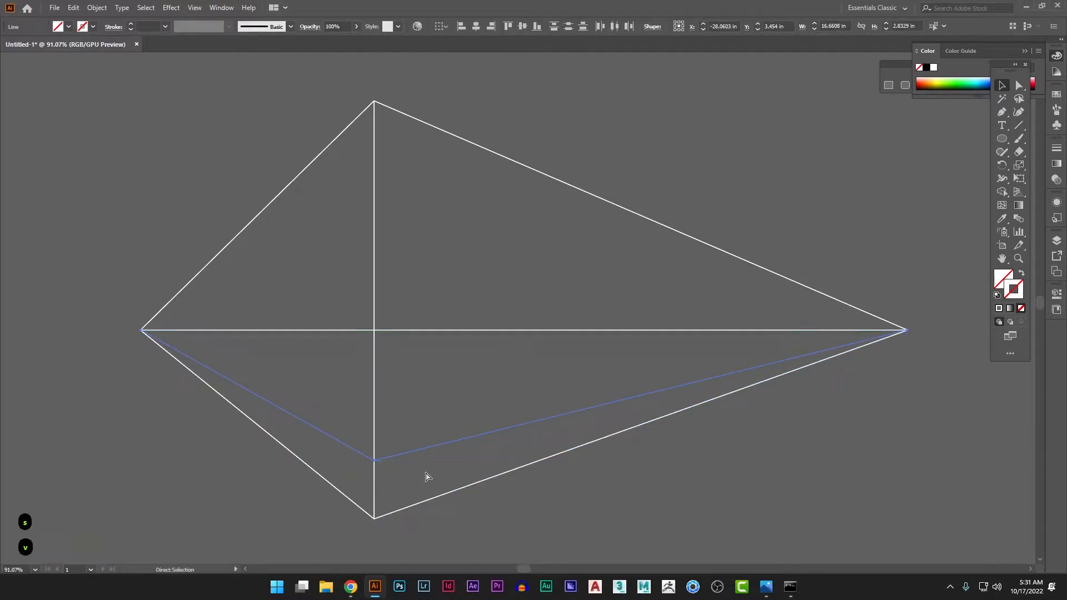
{"action": "key", "text": "ctrl+x"}
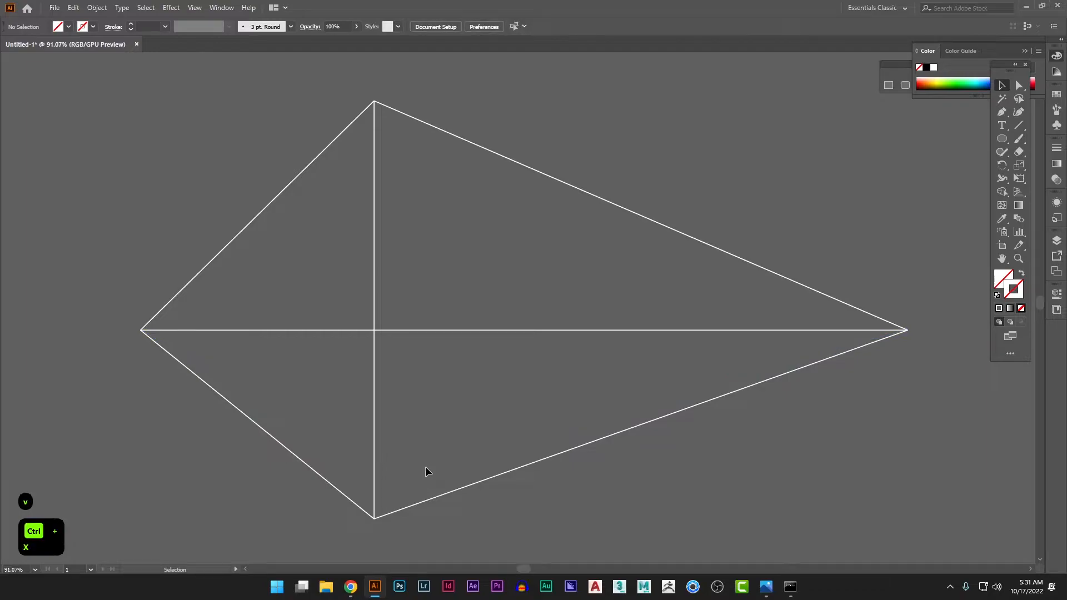
Create a new layer above Layer 1 and paste the two cut lines in front at their original position
{"action": "key", "text": "F7"}
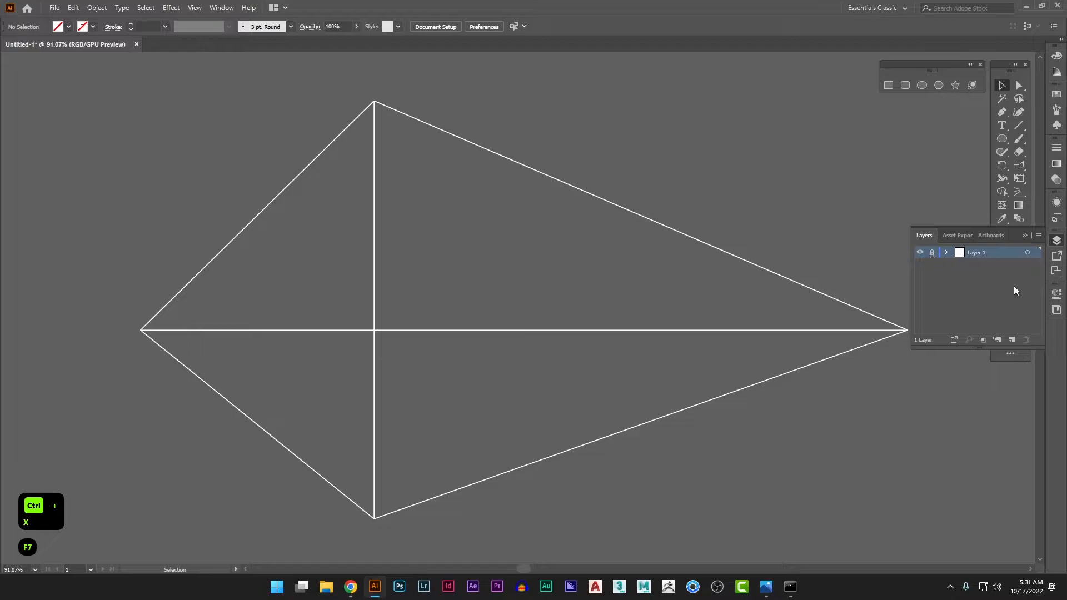
{"action": "left_click", "coordinate": [1015, 339]}
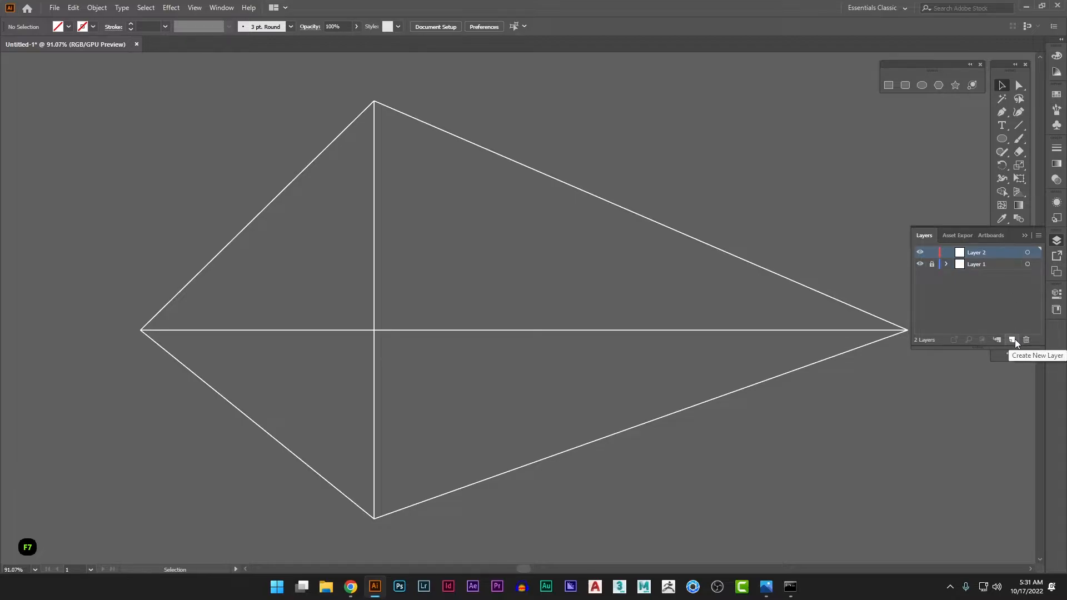
{"action": "left_click", "coordinate": [919, 264]}
{"action": "left_click", "coordinate": [919, 264]}
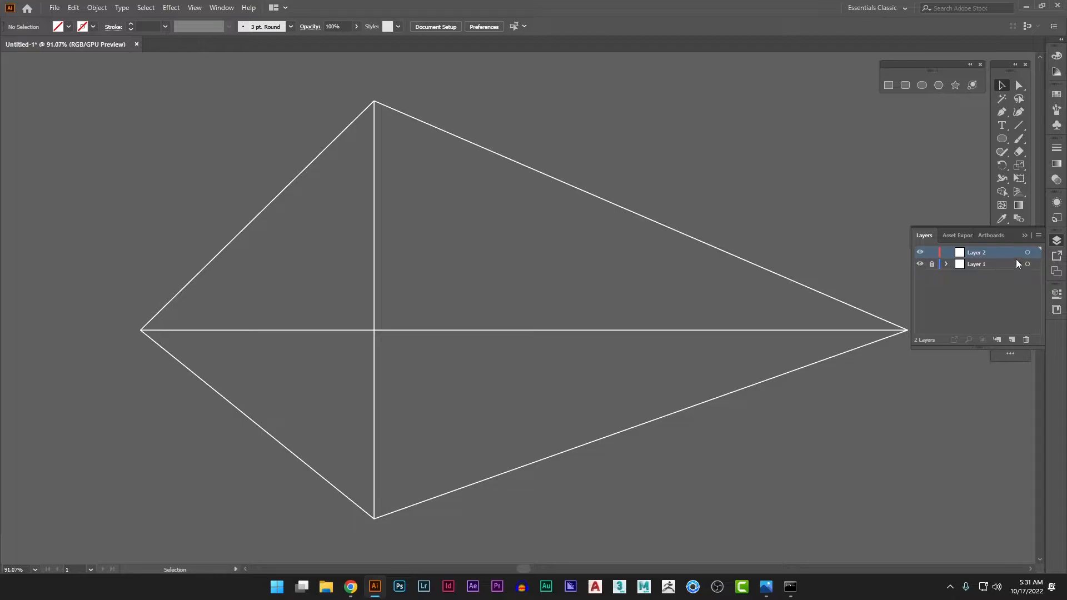
{"action": "key", "text": "ctrl+f"}
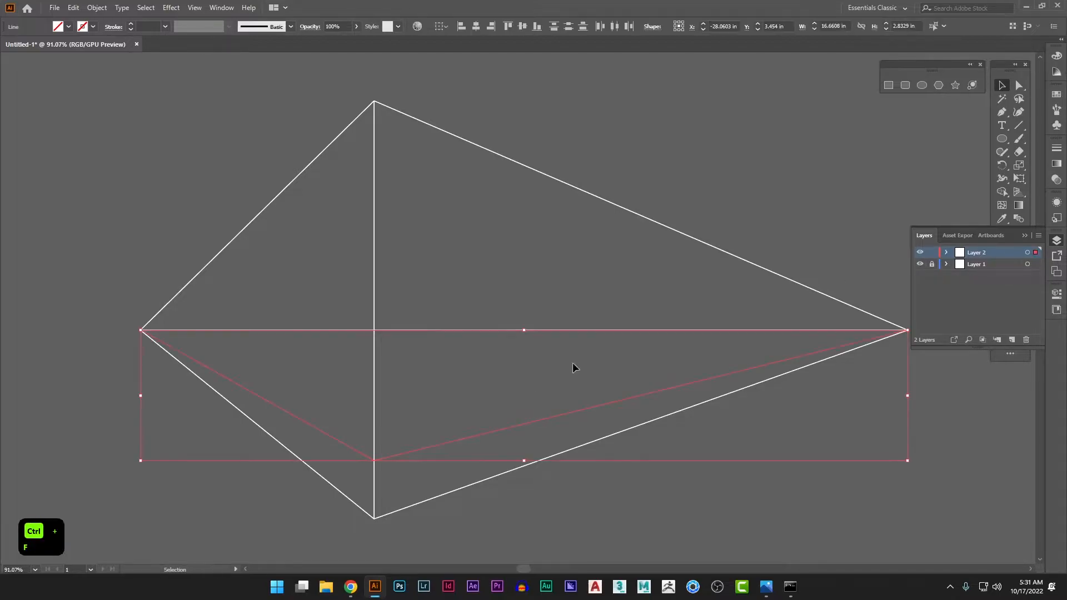
{"action": "left_click", "coordinate": [922, 235]}
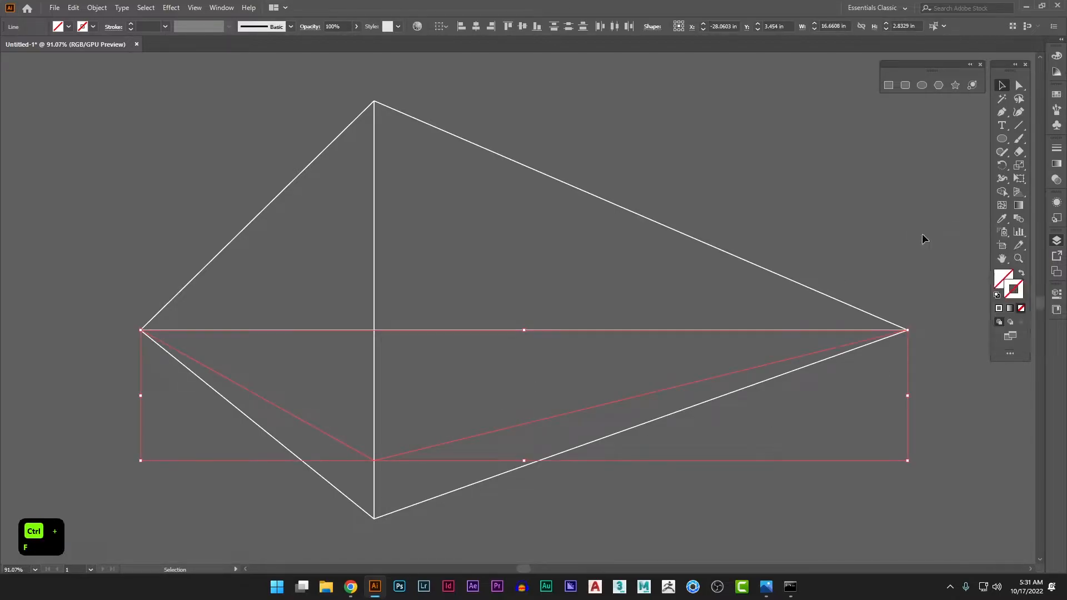
Set the stroke colour of the two pasted lines to red, FF2222
{"action": "double_click", "coordinate": [1015, 290]}
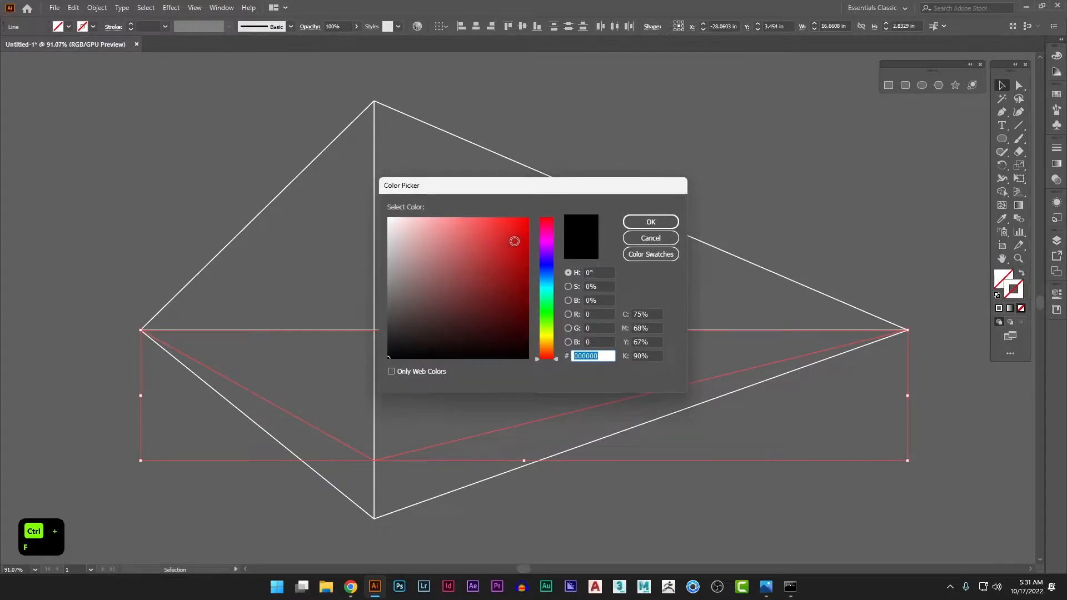
{"action": "left_click_drag", "start_coordinate": [514, 240], "coordinate": [510, 210]}
{"action": "left_click", "coordinate": [651, 222]}
{"action": "left_click", "coordinate": [758, 196]}
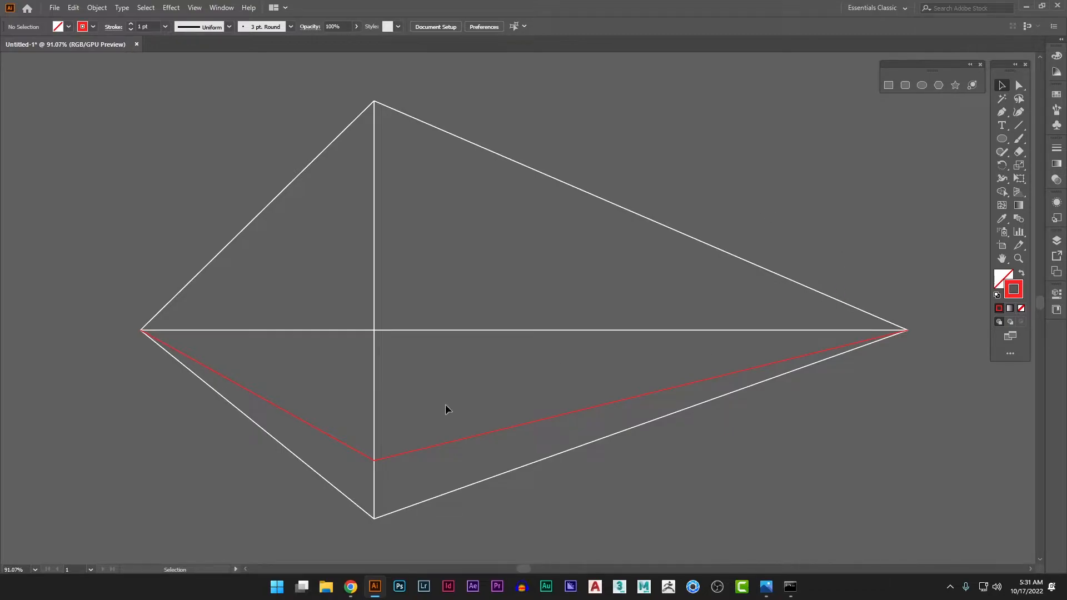
Set the stroke colour of the two lower lines to bright green, 5AFF24
{"action": "left_click", "coordinate": [356, 451]}
{"action": "double_click", "coordinate": [1017, 292]}
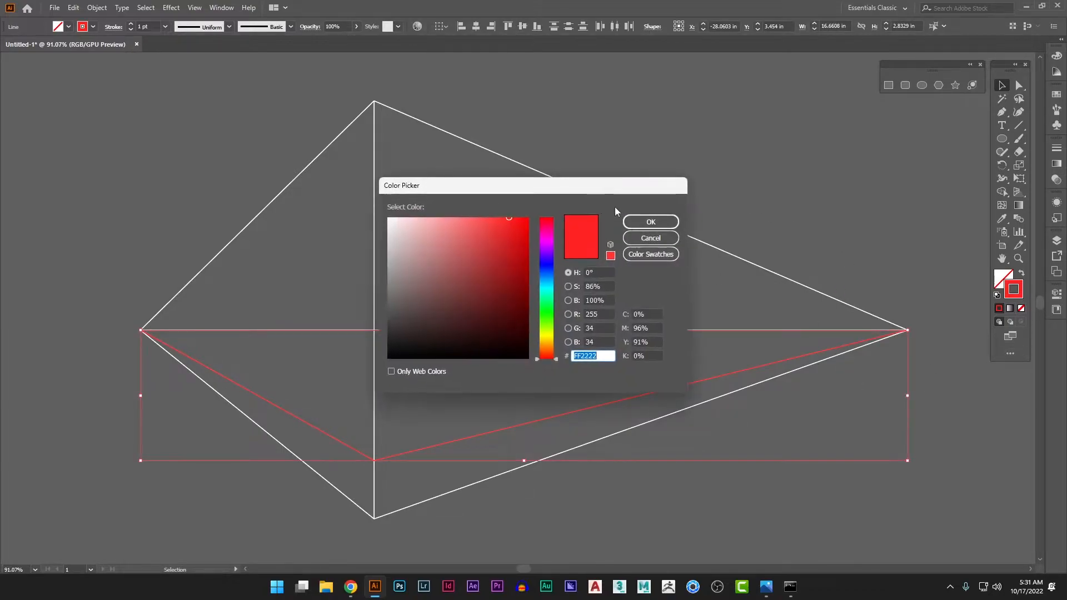
{"action": "left_click", "coordinate": [547, 314]}
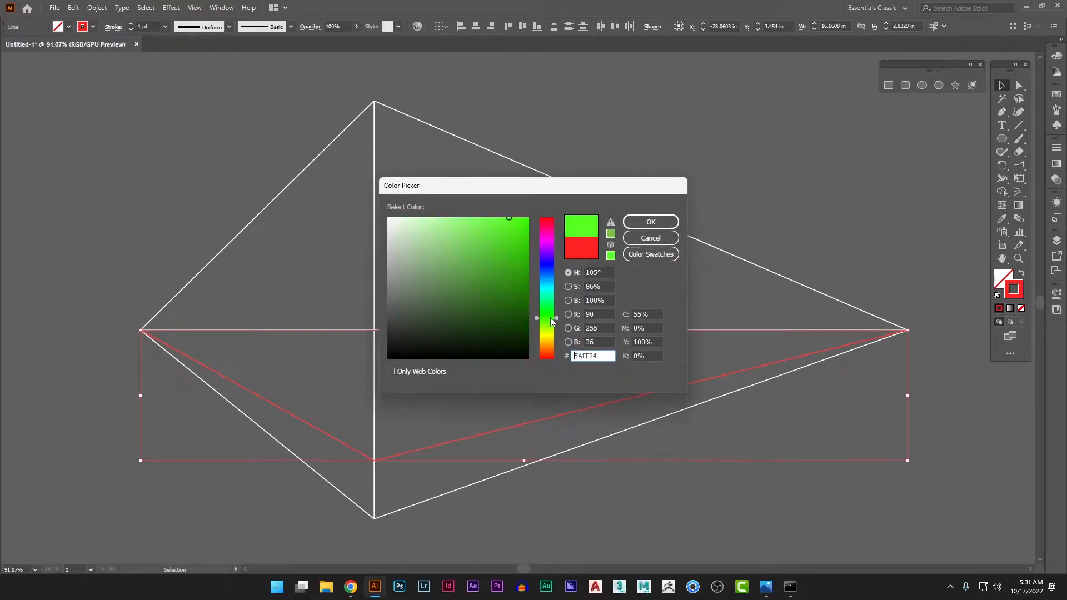
{"action": "left_click", "coordinate": [651, 222]}
{"action": "left_click", "coordinate": [758, 210]}
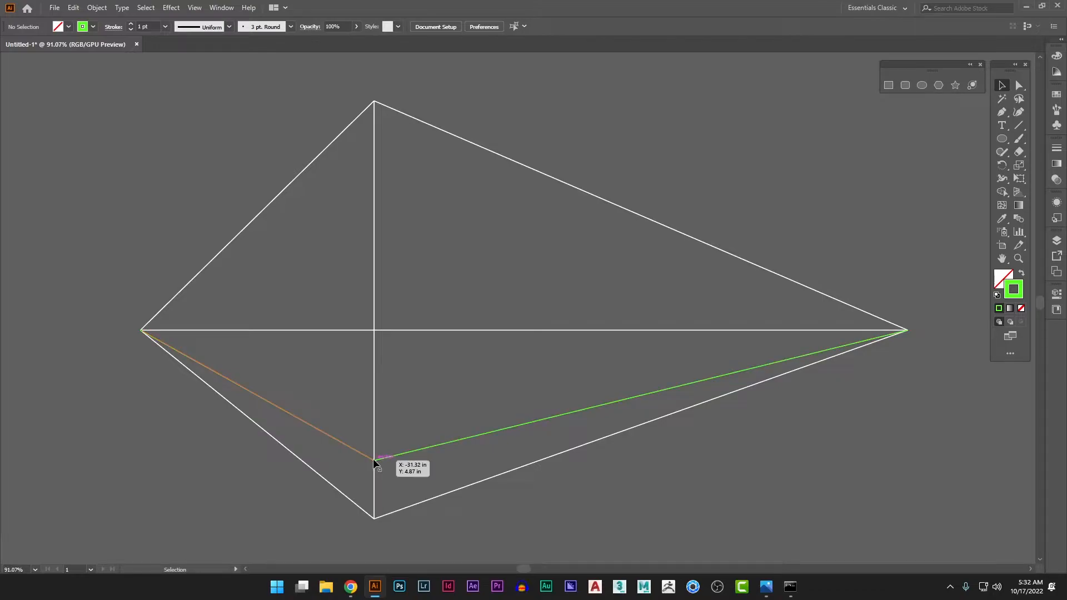
Draw a short horizontal green line across the vertical axis between the kite's top corner and the horizon line
{"action": "left_click_drag", "start_coordinate": [373, 462], "coordinate": [373, 460]}
{"action": "key", "text": "backslash"}
{"action": "left_click_drag", "start_coordinate": [353, 197], "coordinate": [401, 197]}
{"action": "key", "text": "v"}
{"action": "left_click", "coordinate": [409, 244]}
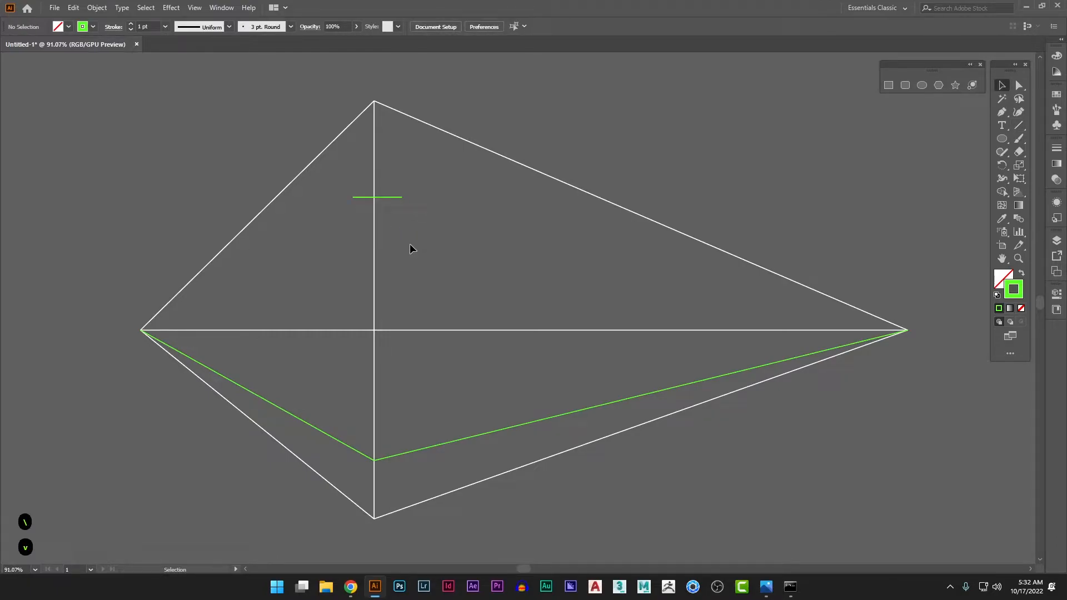
Examine closely, also in Outline view, where the short green line crosses the vertical axis, and return to the whole kite
{"action": "key", "text": "z"}
{"action": "left_click_drag", "start_coordinate": [364, 186], "coordinate": [664, 297]}
{"action": "key", "text": "v"}
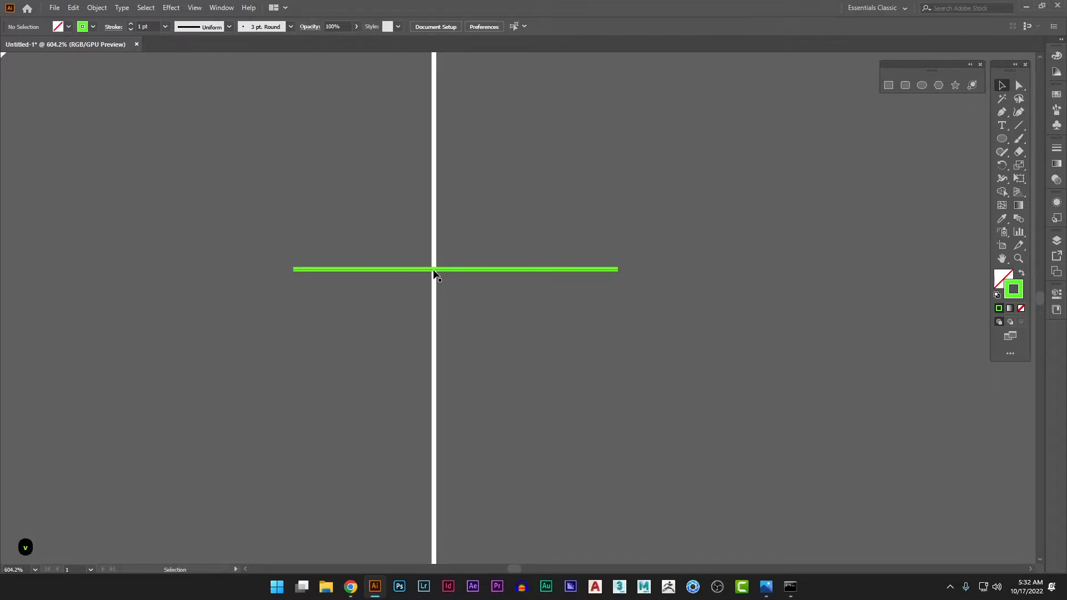
{"action": "key", "text": "a"}
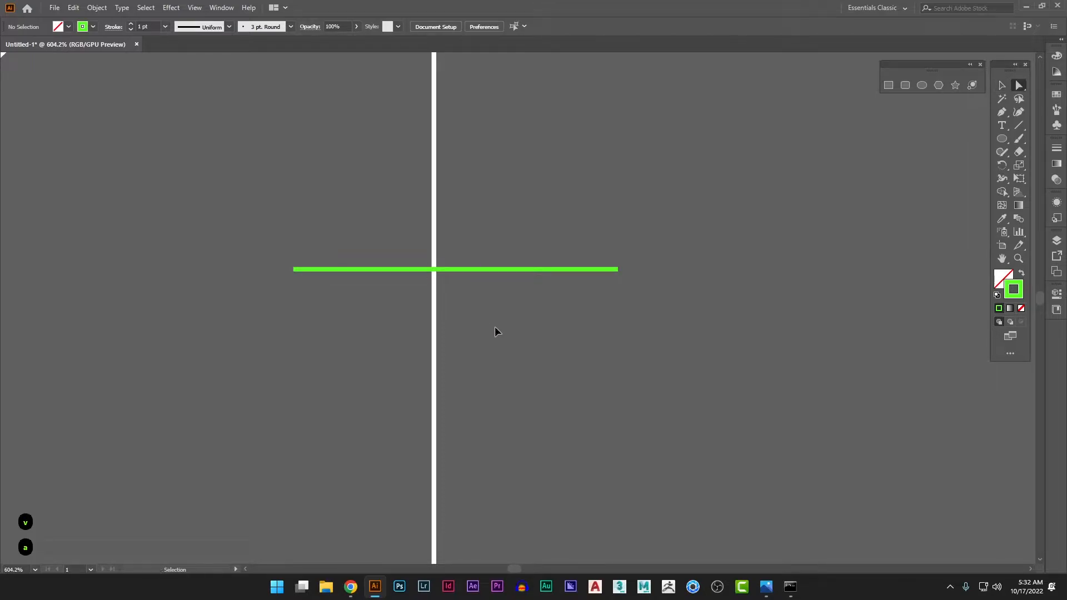
{"action": "key", "text": "ctrl+y"}
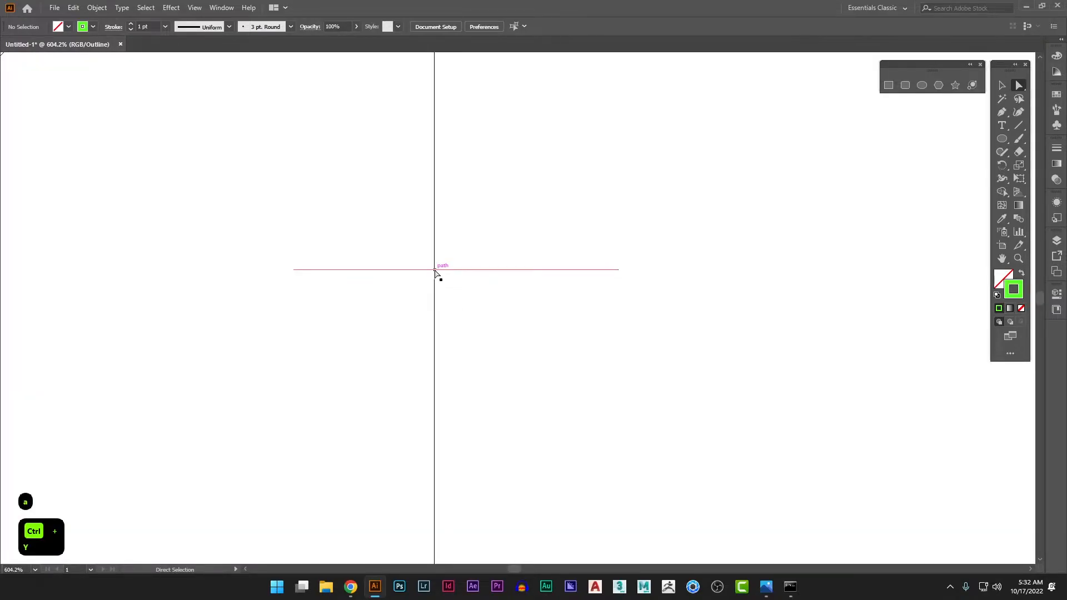
{"action": "key", "text": "ctrl+y"}
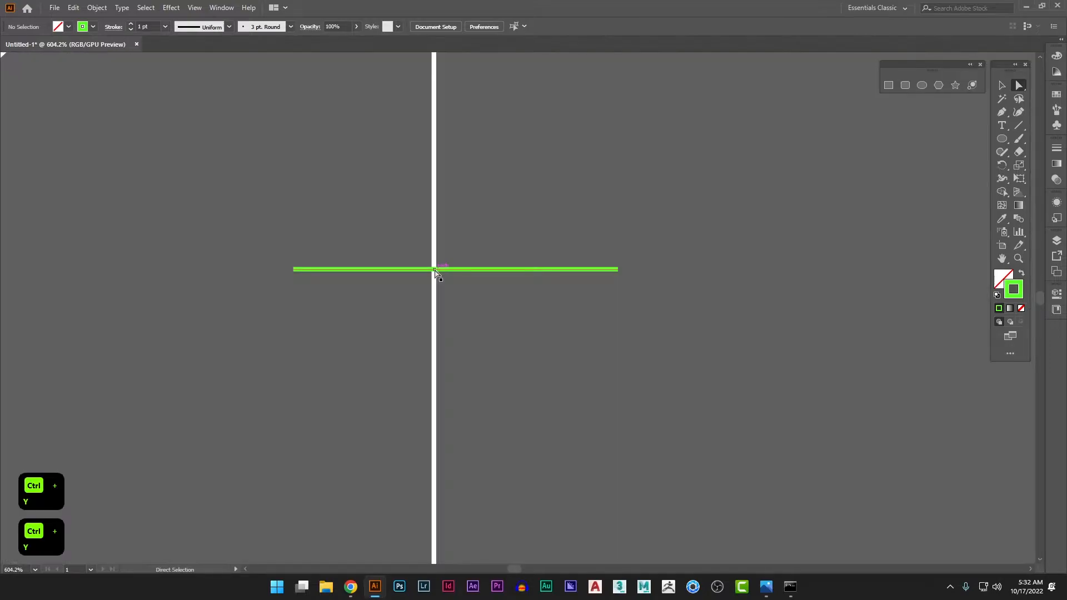
{"action": "key", "text": "z"}
{"action": "left_click_drag", "start_coordinate": [537, 193], "coordinate": [315, 402]}
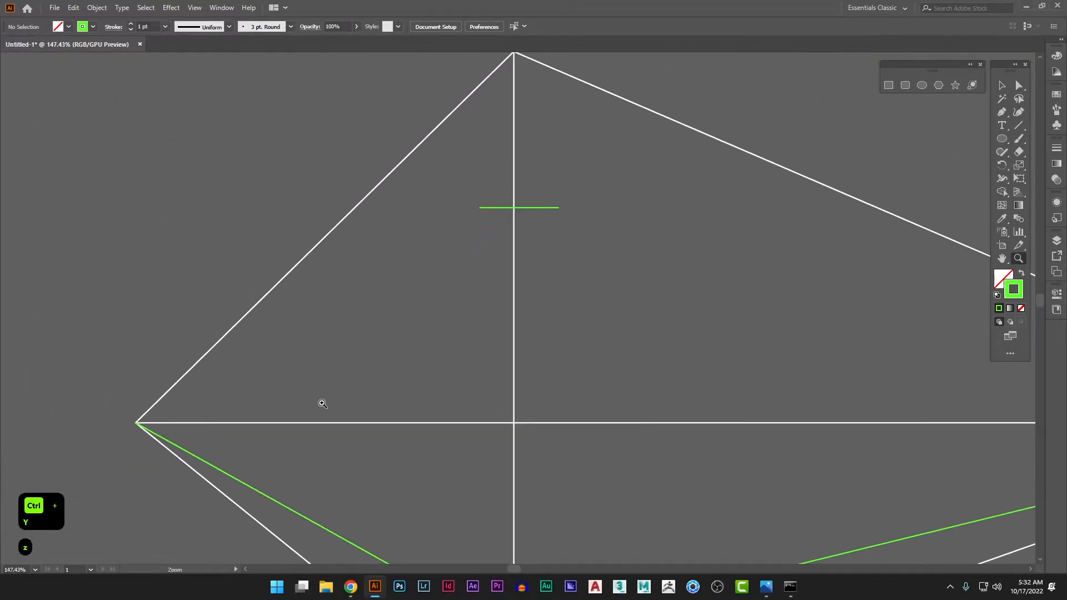
{"action": "key", "text": "space"}
{"action": "left_click_drag", "start_coordinate": [591, 413], "coordinate": [438, 389]}
{"action": "left_click_drag", "start_coordinate": [531, 322], "coordinate": [474, 355]}
{"action": "left_click", "coordinate": [475, 356], "text": "alt"}
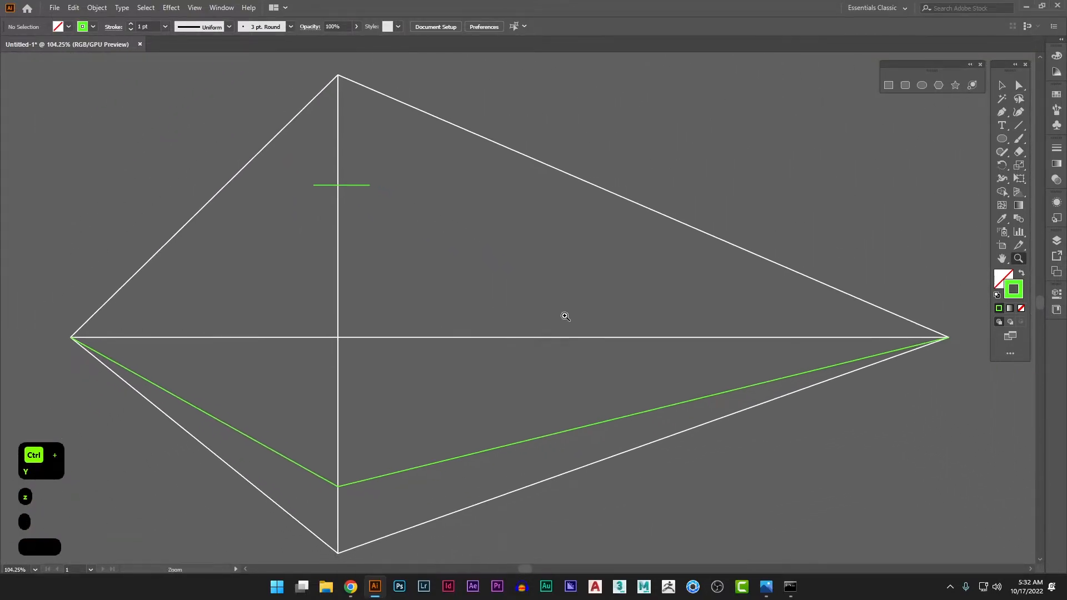
Draw two green lines joining the short marker's crossing on the vertical axis to the kite's right and left corners
{"action": "left_click", "coordinate": [1018, 125]}
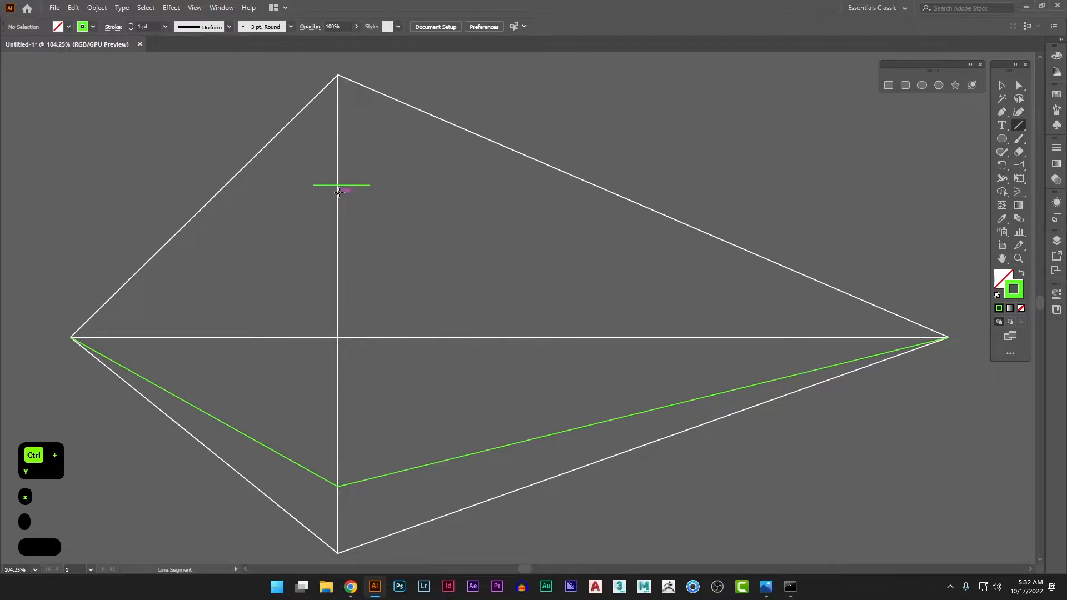
{"action": "left_click_drag", "start_coordinate": [341, 185], "coordinate": [948, 337]}
{"action": "left_click_drag", "start_coordinate": [72, 336], "coordinate": [313, 199]}
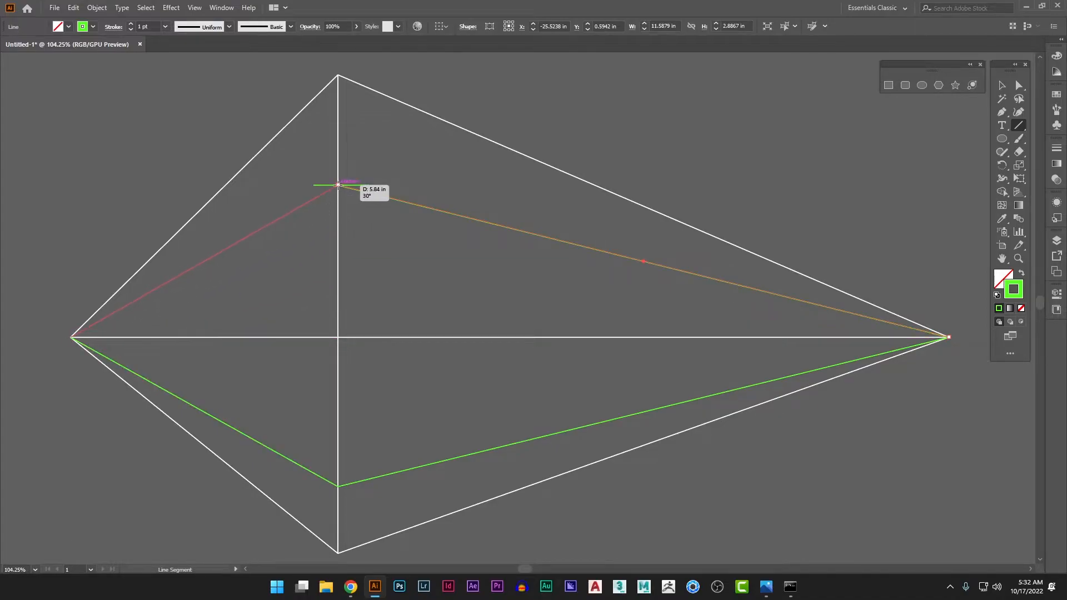
{"action": "key", "text": "v"}
{"action": "left_click", "coordinate": [388, 244]}
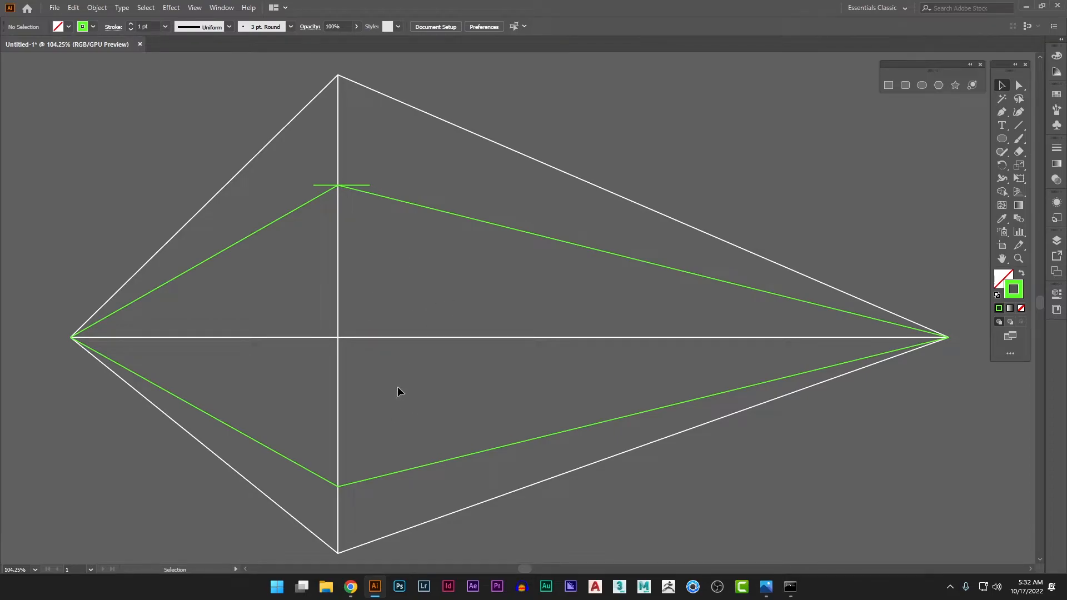
Draw a vertical green line between the lower and upper green lines on each side of the central axis
{"action": "key", "text": "backslash"}
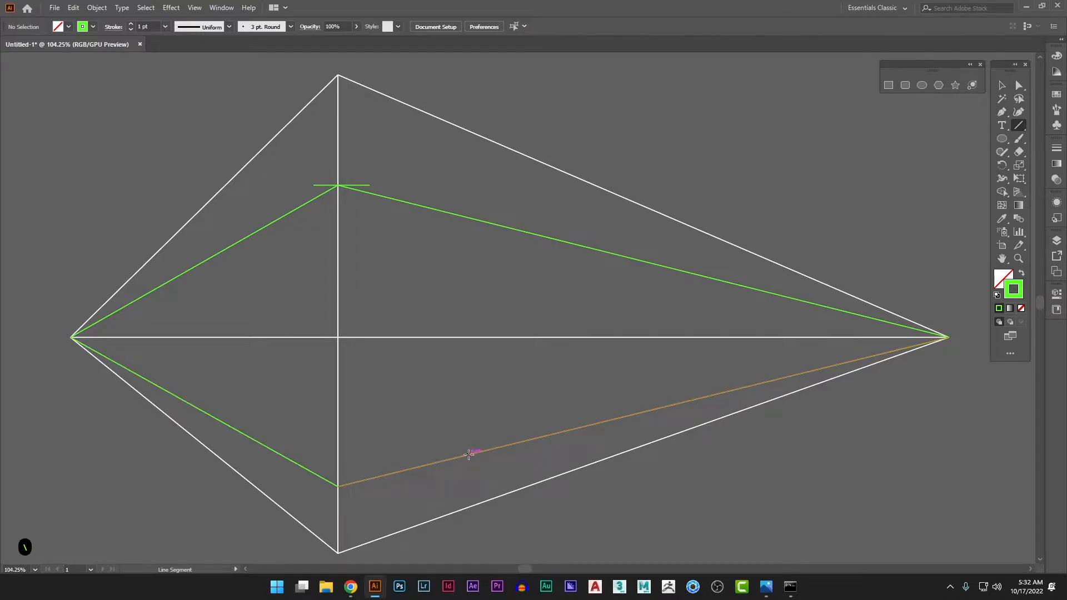
{"action": "left_click_drag", "start_coordinate": [468, 454], "coordinate": [473, 218]}
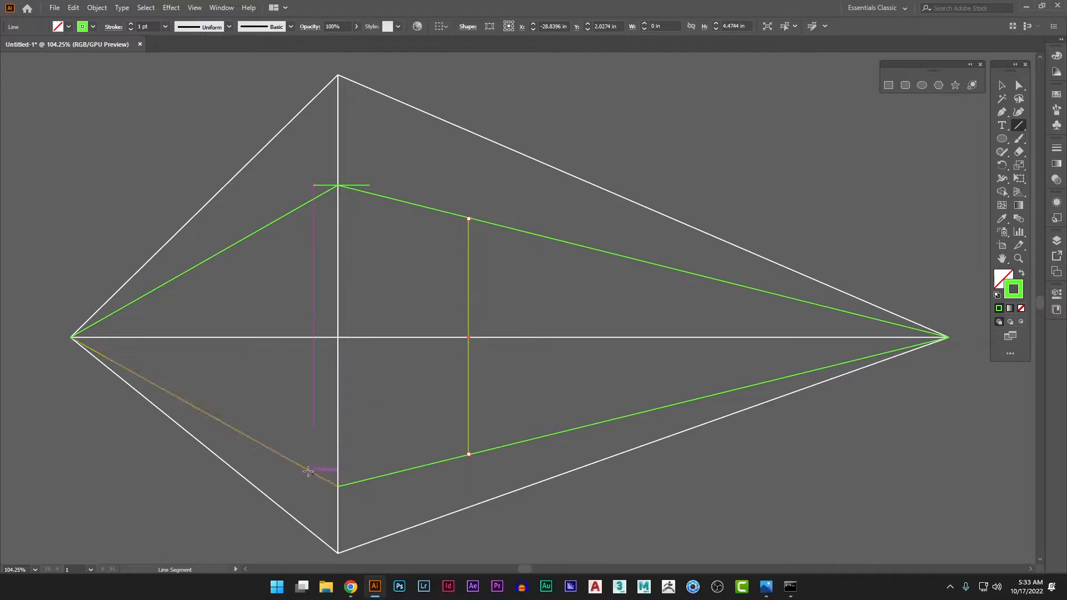
{"action": "left_click_drag", "start_coordinate": [291, 460], "coordinate": [292, 212]}
{"action": "key", "text": "v"}
{"action": "left_click", "coordinate": [423, 266]}
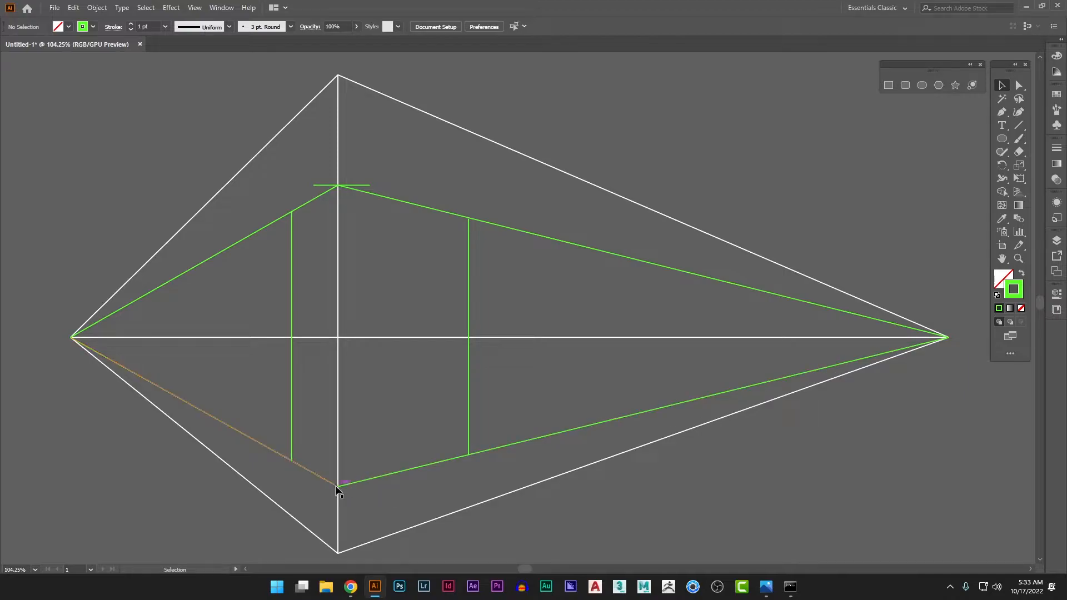
Draw green lines from the bottom end of each outer vertical to the vanishing point on the opposite side
{"action": "left_click_drag", "start_coordinate": [322, 481], "coordinate": [336, 485]}
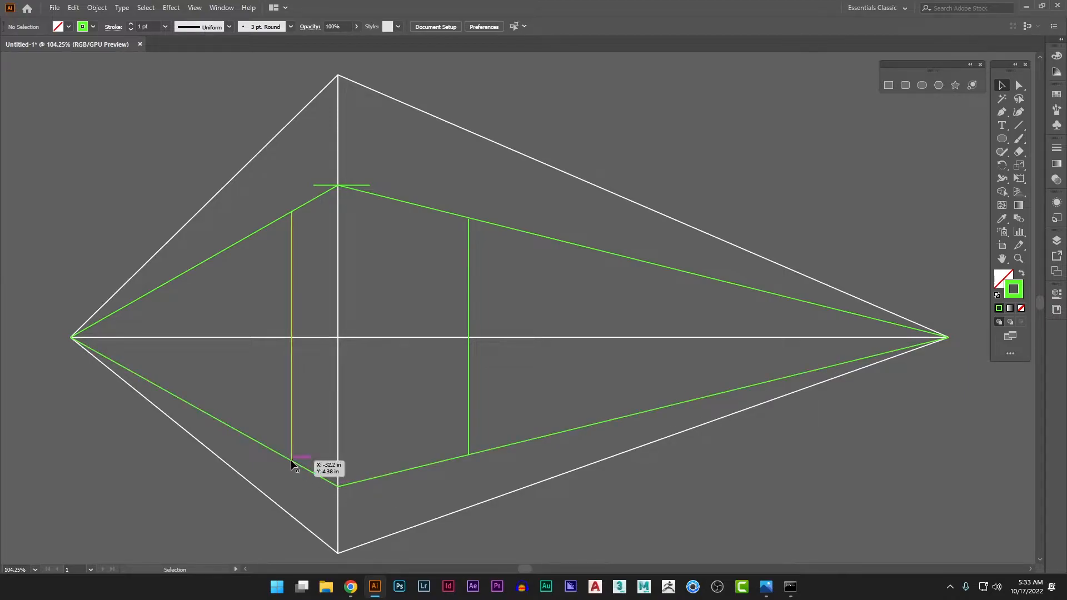
{"action": "left_click_drag", "start_coordinate": [469, 453], "coordinate": [469, 454]}
{"action": "left_click_drag", "start_coordinate": [292, 459], "coordinate": [292, 459]}
{"action": "key", "text": "backslash"}
{"action": "left_click_drag", "start_coordinate": [291, 461], "coordinate": [949, 336]}
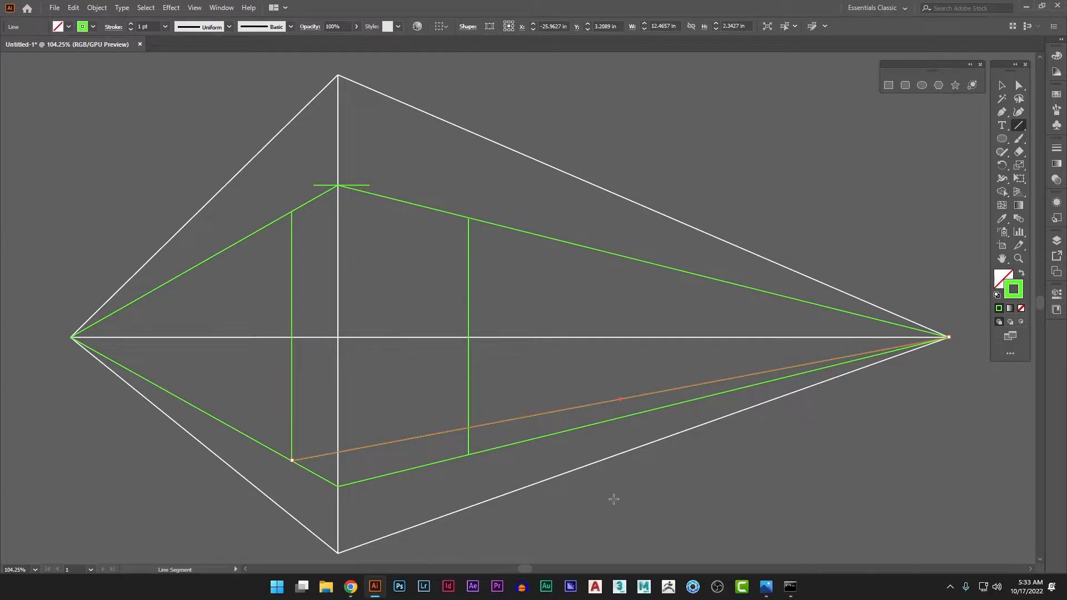
{"action": "left_click_drag", "start_coordinate": [468, 453], "coordinate": [72, 337]}
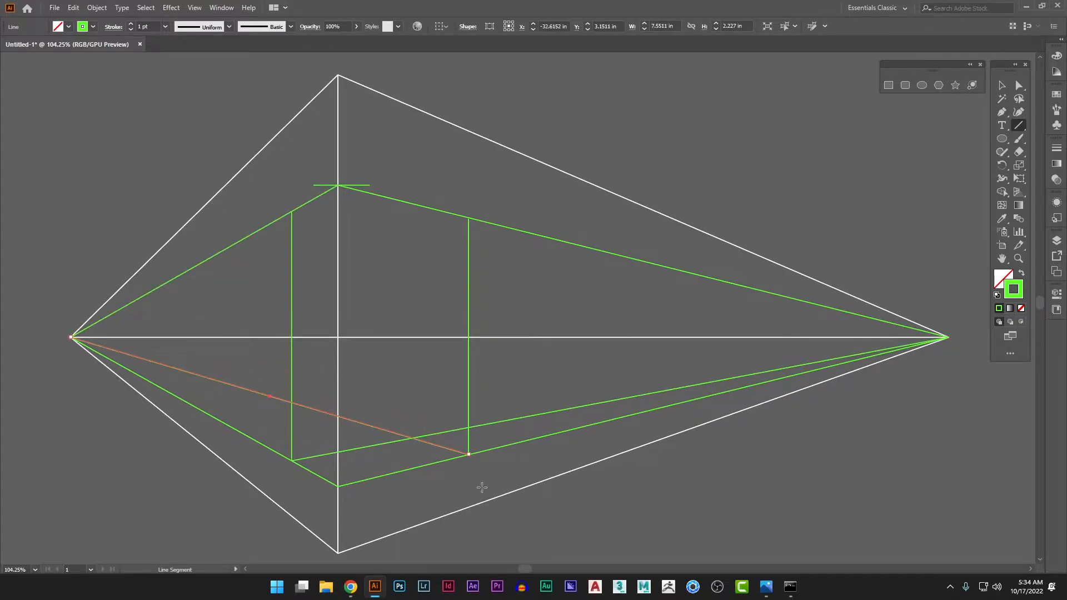
{"action": "key", "text": "v"}
{"action": "left_click", "coordinate": [395, 479]}
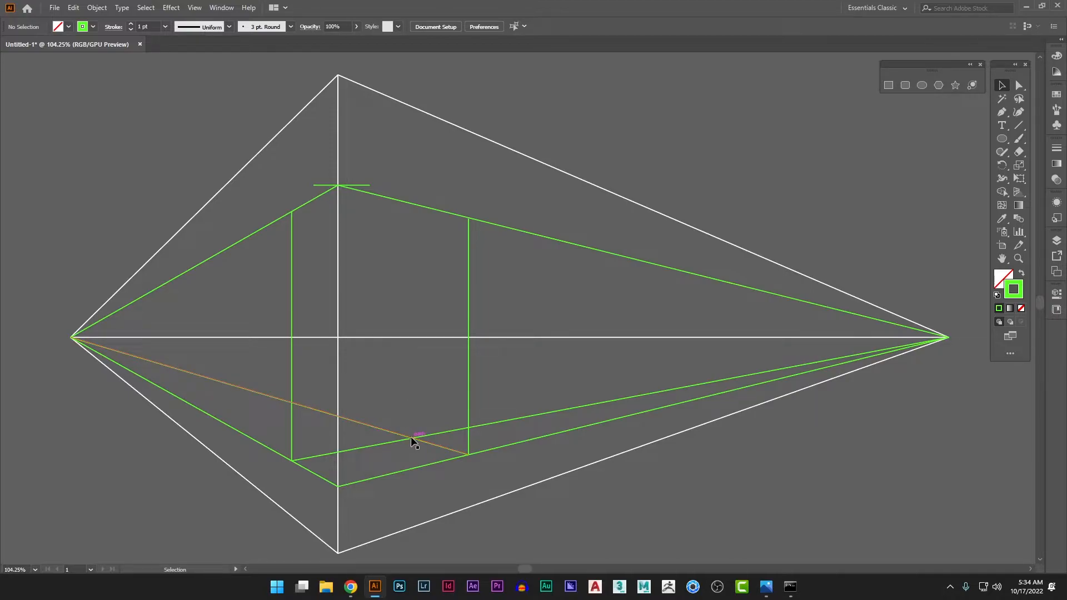
Draw a vertical green line from the crossing of the two new base lines up to the upper right green line
{"action": "key", "text": "backslash"}
{"action": "left_click_drag", "start_coordinate": [413, 439], "coordinate": [412, 204]}
{"action": "key", "text": "v"}
{"action": "left_click", "coordinate": [455, 187]}
Place two equal small rectangles on either side of the central axis above the horizon line, filled green without a stroke
{"action": "left_click", "coordinate": [888, 85]}
{"action": "mouse_move", "coordinate": [353, 289]}
{"action": "left_mouse_down"}
{"action": "mouse_move", "coordinate": [382, 311]}
{"action": "mouse_move", "coordinate": [312, 271]}
{"action": "left_mouse_up"}
{"action": "key", "text": "shift+x"}
{"action": "key", "text": "v"}
{"action": "left_click", "coordinate": [407, 271]}
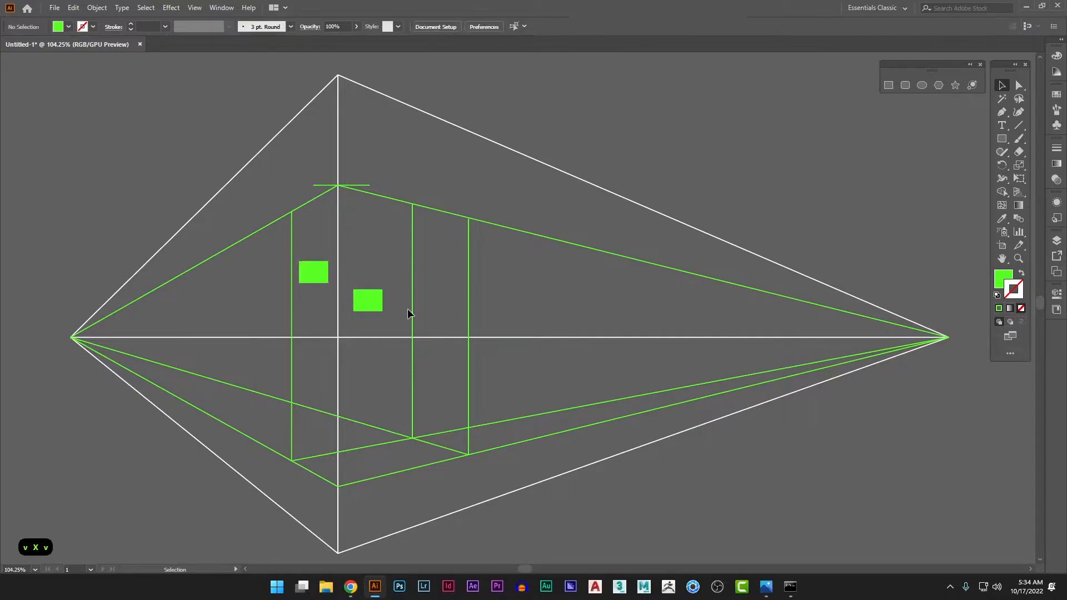
Reshape the small rectangle beside the axis into the box's right face by moving its corners onto the central axis and the outer right vertical
{"action": "left_click_drag", "start_coordinate": [367, 307], "coordinate": [386, 404]}
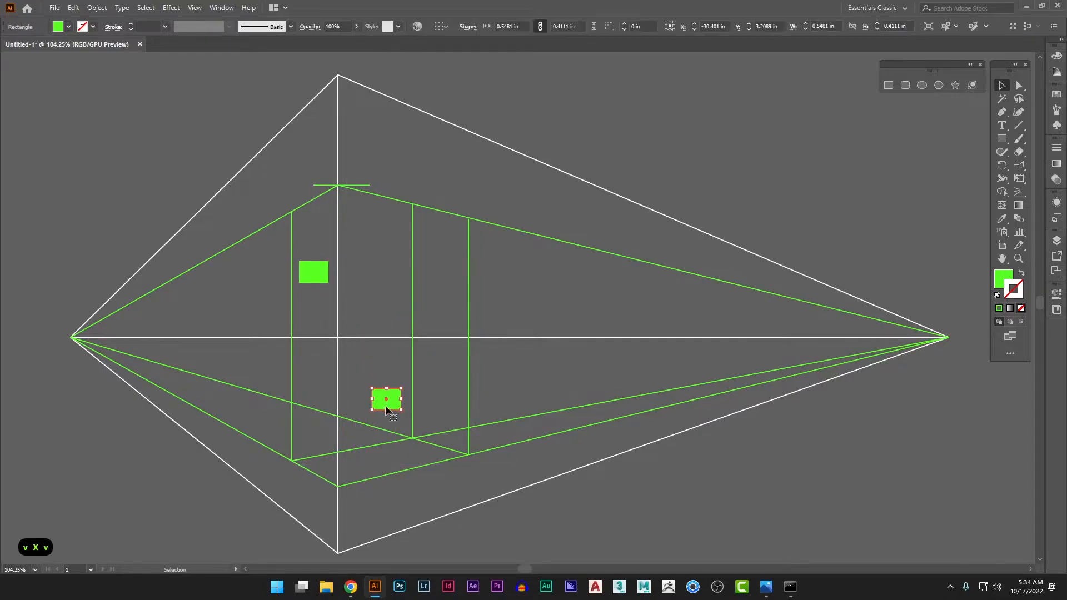
{"action": "scroll", "coordinate": [382, 411], "scroll_direction": "up", "scroll_amount": 2}
{"action": "scroll", "coordinate": [382, 411], "scroll_direction": "down", "scroll_amount": 2}
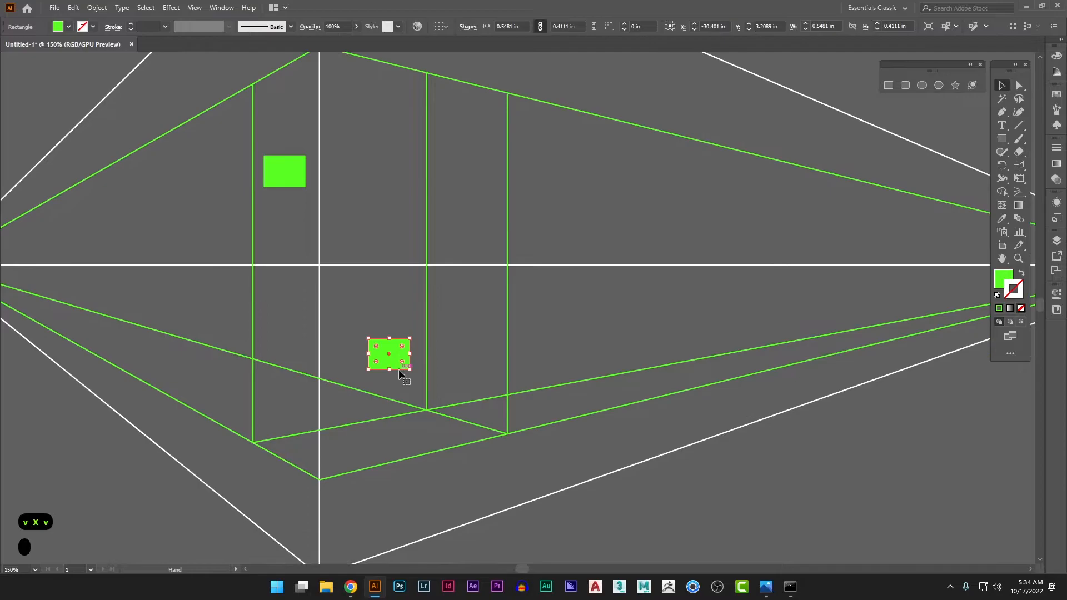
{"action": "left_click", "coordinate": [1021, 86]}
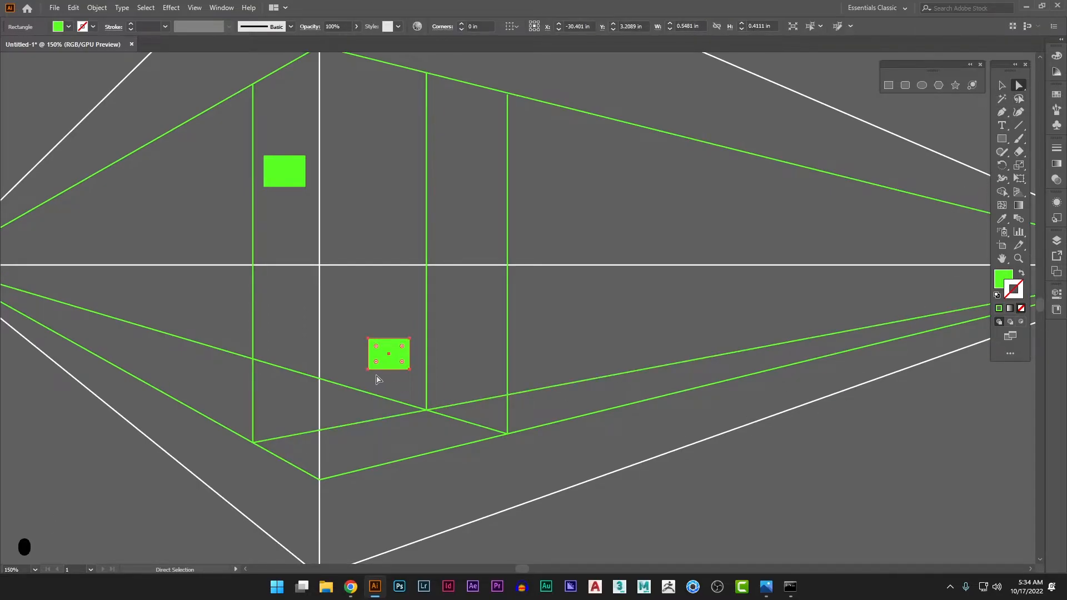
{"action": "left_click_drag", "start_coordinate": [368, 368], "coordinate": [321, 479]}
{"action": "left_click_drag", "start_coordinate": [410, 369], "coordinate": [506, 434]}
{"action": "left_click_drag", "start_coordinate": [463, 350], "coordinate": [516, 178]}
{"action": "left_click_drag", "start_coordinate": [377, 424], "coordinate": [329, 131]}
{"action": "left_click", "coordinate": [675, 278]}
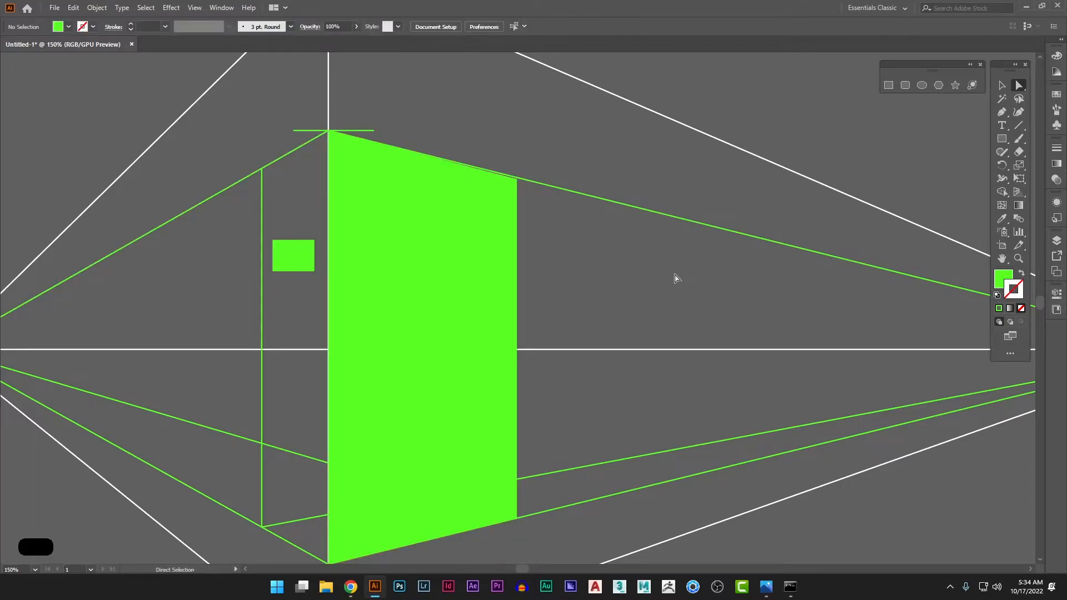
{"action": "left_click_drag", "start_coordinate": [652, 276], "coordinate": [674, 268]}
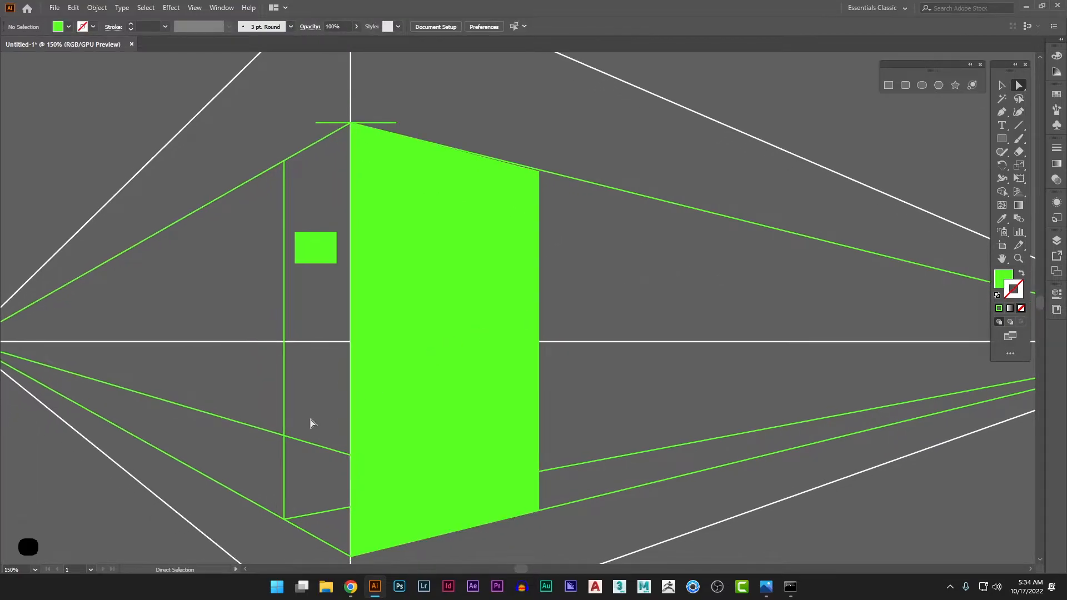
Reshape the other small rectangle into the box's left face, moving its corners onto the central axis and the left green vertical
{"action": "left_click_drag", "start_coordinate": [336, 263], "coordinate": [351, 558]}
{"action": "left_click_drag", "start_coordinate": [347, 389], "coordinate": [353, 343]}
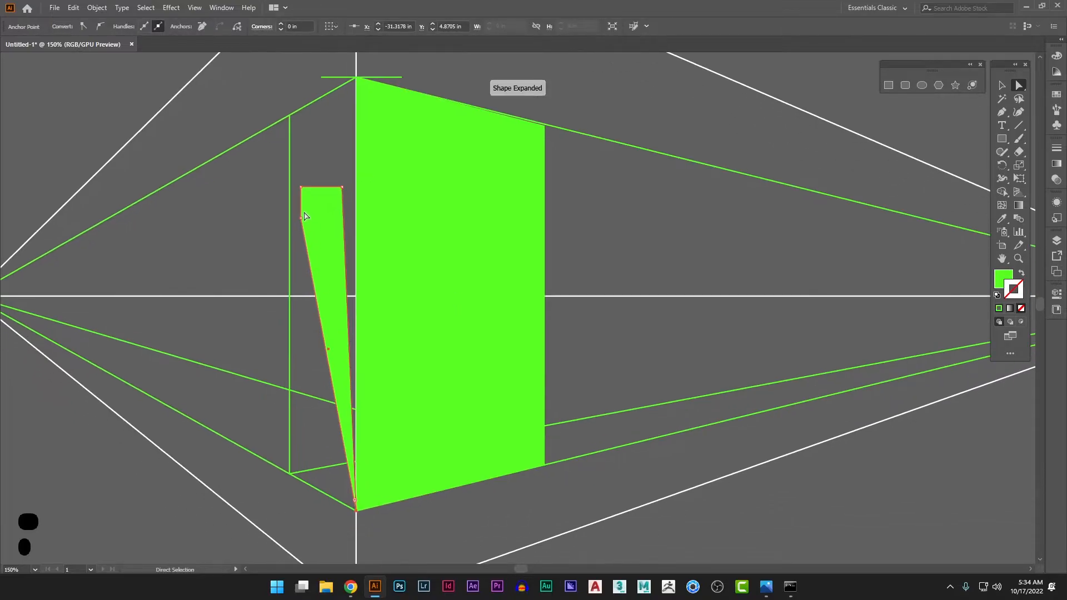
{"action": "left_click_drag", "start_coordinate": [301, 222], "coordinate": [290, 474]}
{"action": "left_click_drag", "start_coordinate": [342, 188], "coordinate": [356, 79]}
{"action": "left_click_drag", "start_coordinate": [303, 189], "coordinate": [290, 115]}
{"action": "key", "text": "v"}
{"action": "left_click", "coordinate": [661, 208]}
Nudge the right face's upper outer corner onto the green perspective line to close the gap
{"action": "scroll", "coordinate": [661, 208], "scroll_direction": "down", "scroll_amount": 1}
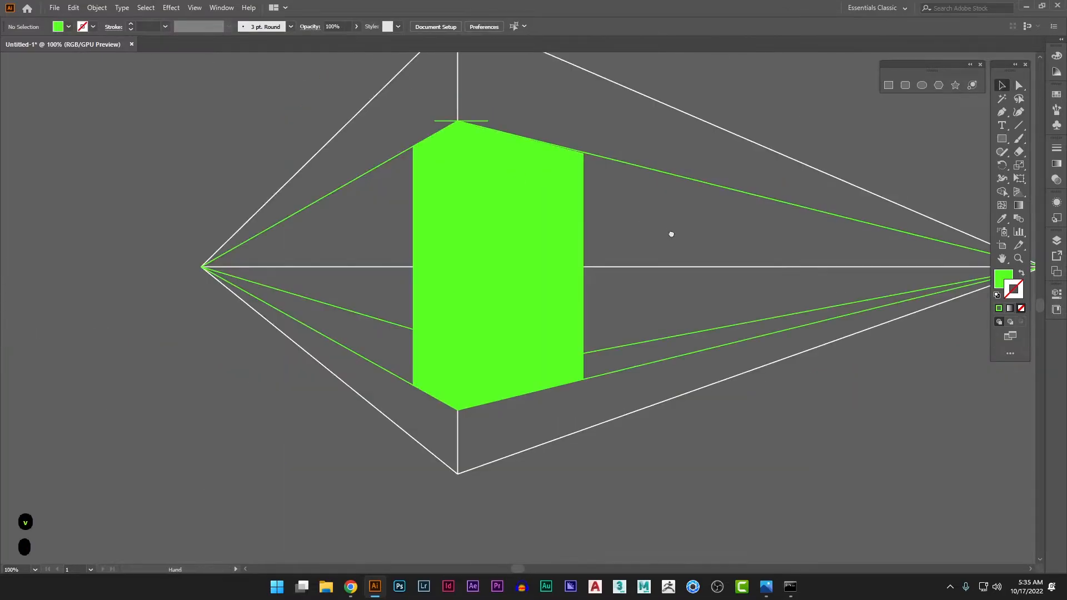
{"action": "left_click_drag", "start_coordinate": [672, 232], "coordinate": [598, 239]}
{"action": "scroll", "coordinate": [595, 237], "scroll_direction": "up", "scroll_amount": 7}
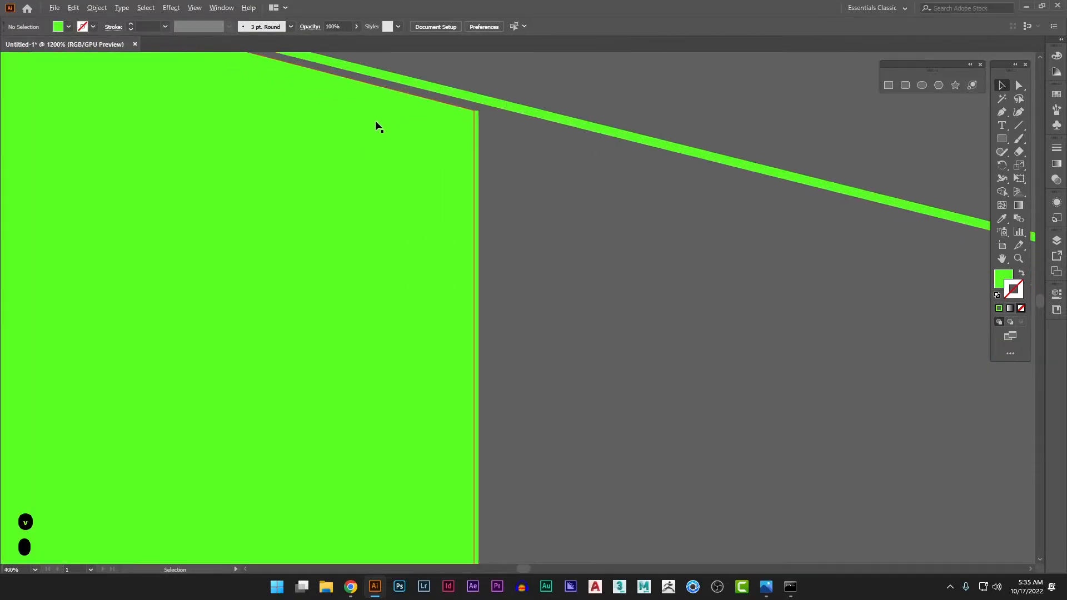
{"action": "key", "text": "a"}
{"action": "left_click_drag", "start_coordinate": [472, 147], "coordinate": [471, 136]}
{"action": "left_click", "coordinate": [593, 340]}
{"action": "scroll", "coordinate": [593, 341], "scroll_direction": "down", "scroll_amount": 6}
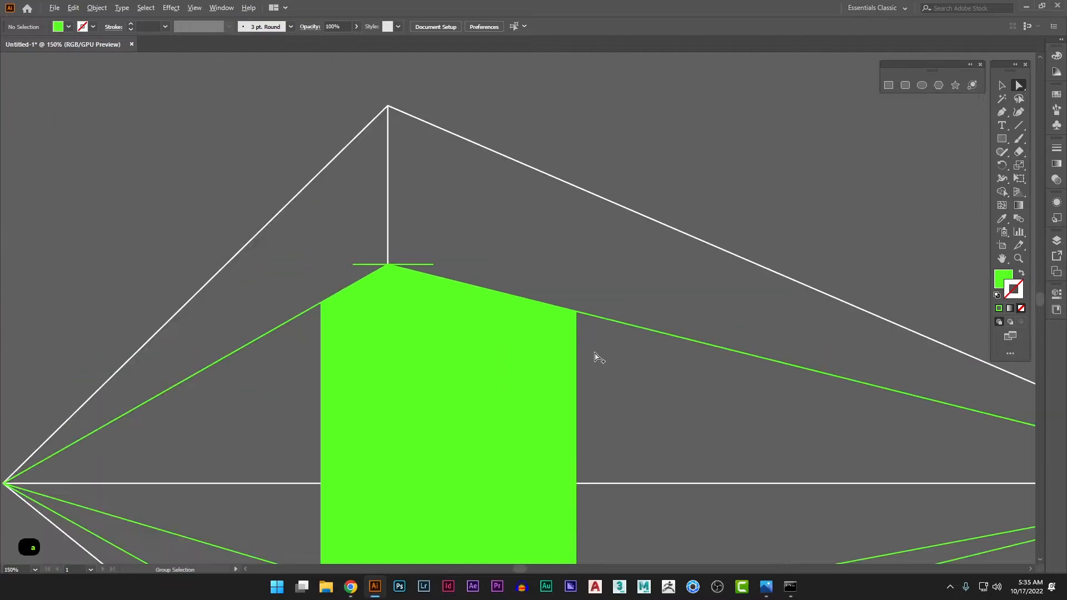
{"action": "scroll", "coordinate": [592, 341], "scroll_direction": "down", "scroll_amount": 3}
Darken the left face's fill to green 4ECE20 by lowering its brightness
{"action": "key", "text": "v"}
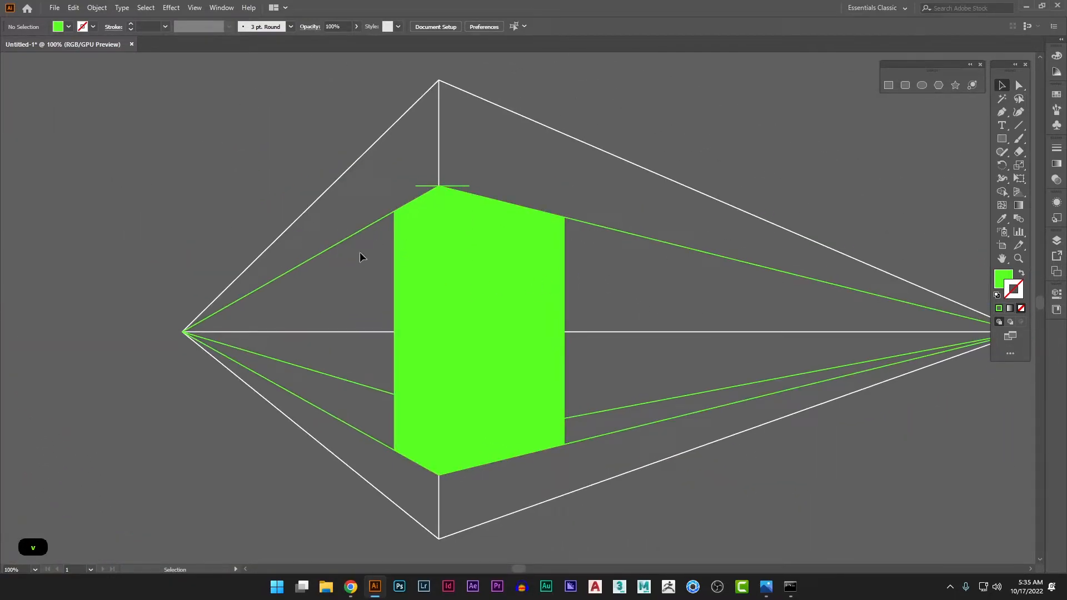
{"action": "left_click", "coordinate": [412, 258]}
{"action": "double_click", "coordinate": [1003, 278]}
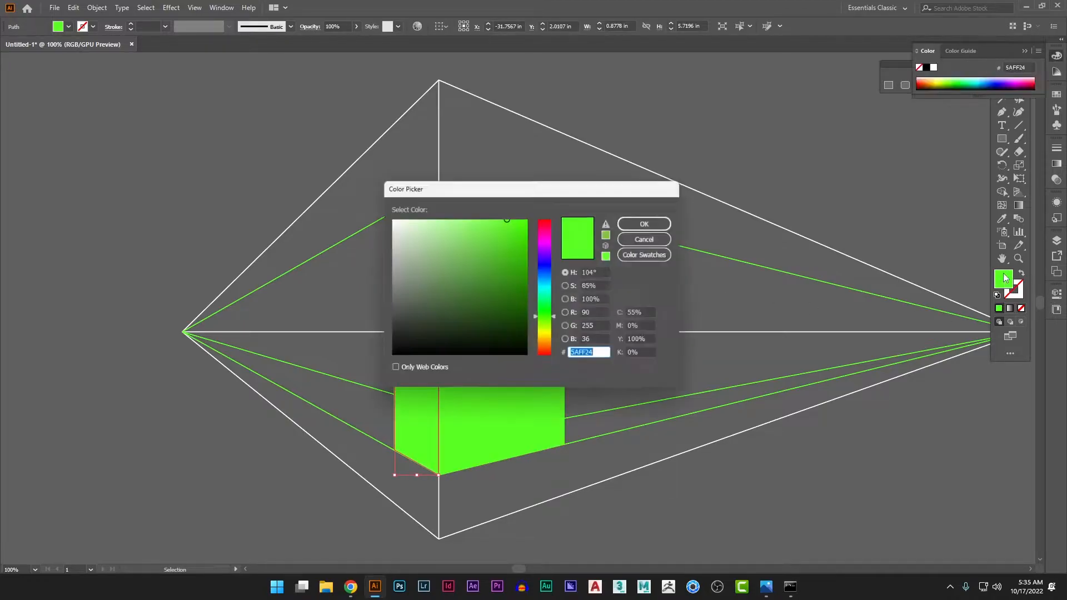
{"action": "left_click", "coordinate": [569, 287]}
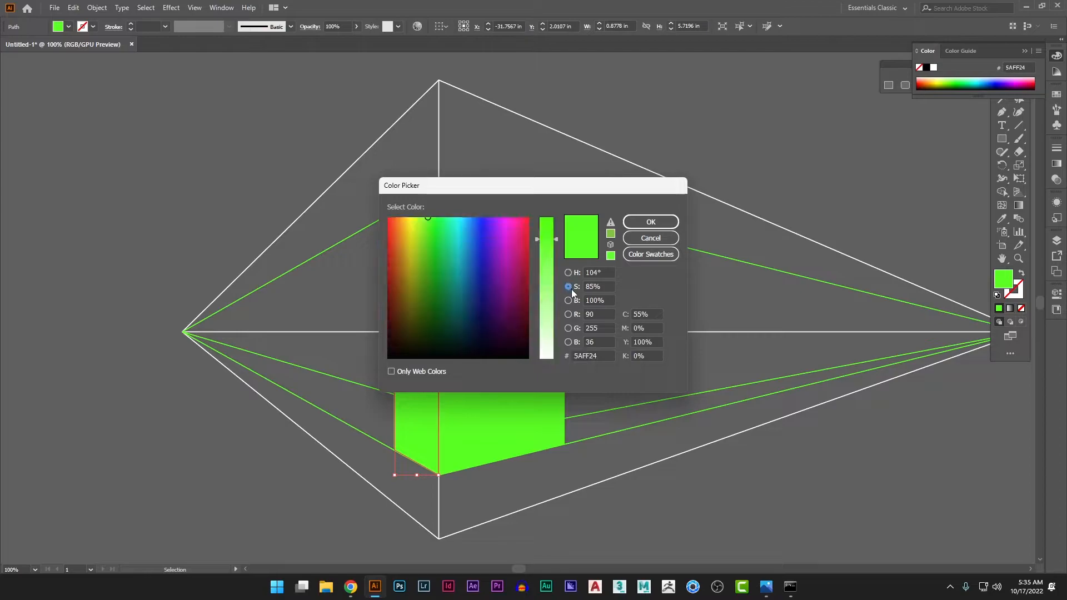
{"action": "left_click", "coordinate": [568, 301]}
{"action": "left_click_drag", "start_coordinate": [555, 215], "coordinate": [555, 244]}
{"action": "left_click", "coordinate": [658, 223]}
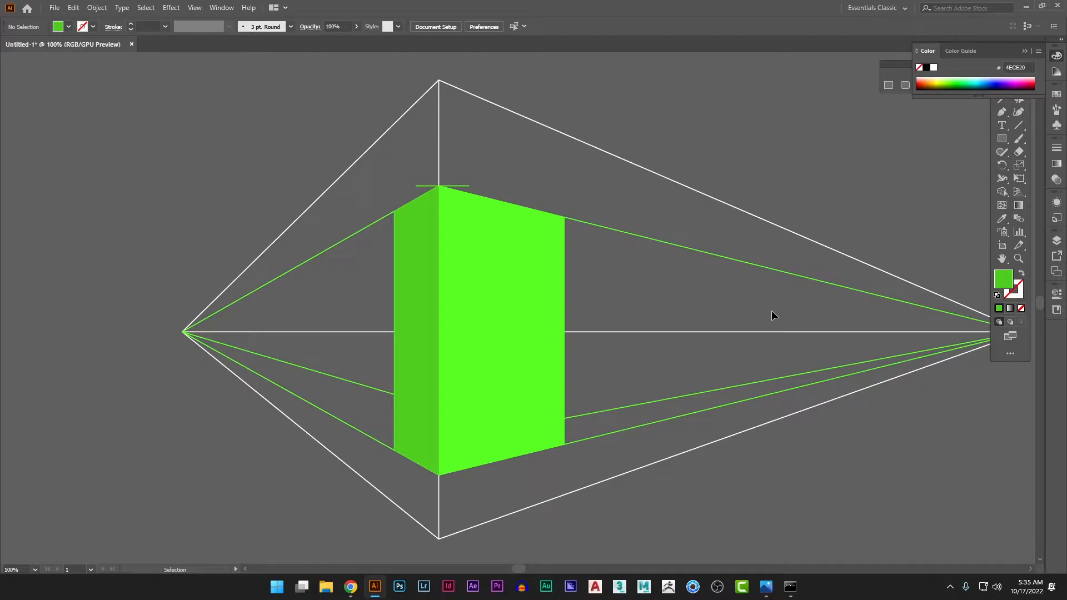
Cut both filled faces and paste them in place onto a new layer above the construction lines
{"action": "left_click", "coordinate": [514, 277]}
{"action": "left_click", "coordinate": [431, 264], "text": "shift"}
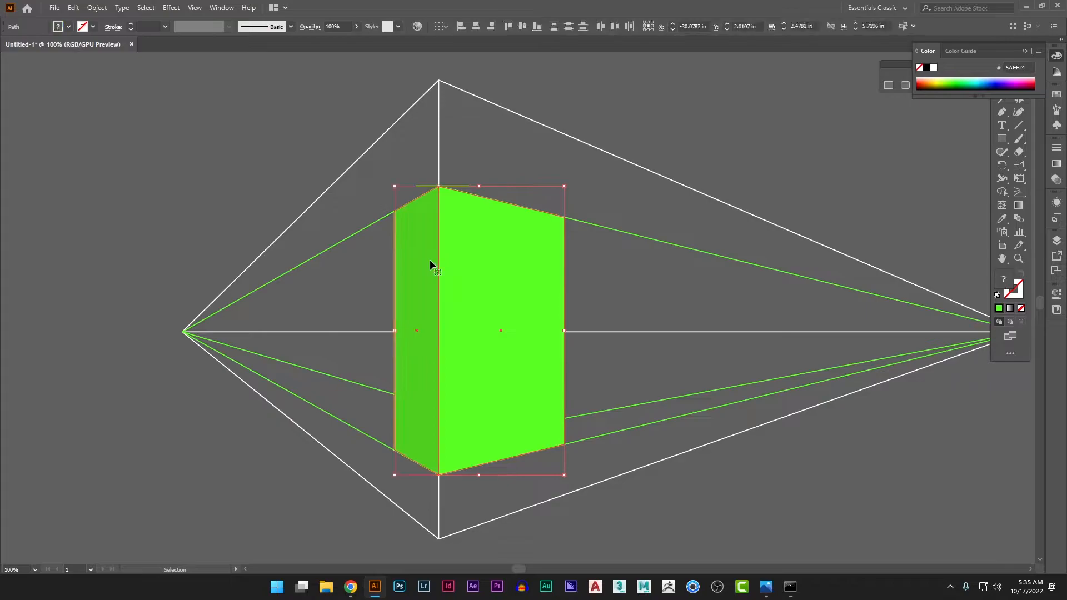
{"action": "key", "text": "ctrl+x"}
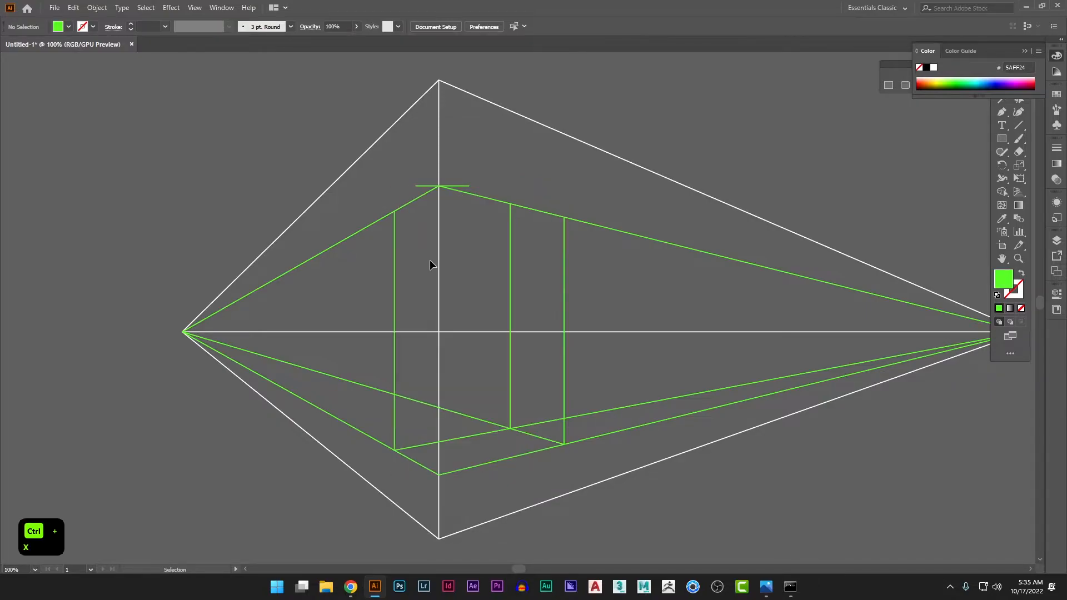
{"action": "left_click", "coordinate": [1056, 240]}
{"action": "left_click", "coordinate": [1014, 339]}
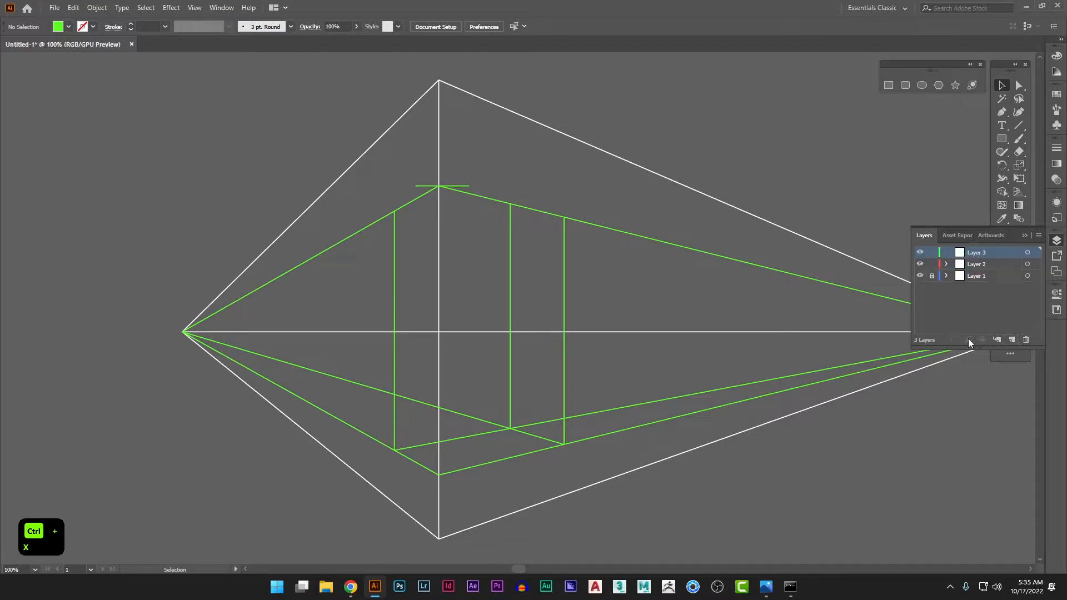
{"action": "key", "text": "ctrl+f"}
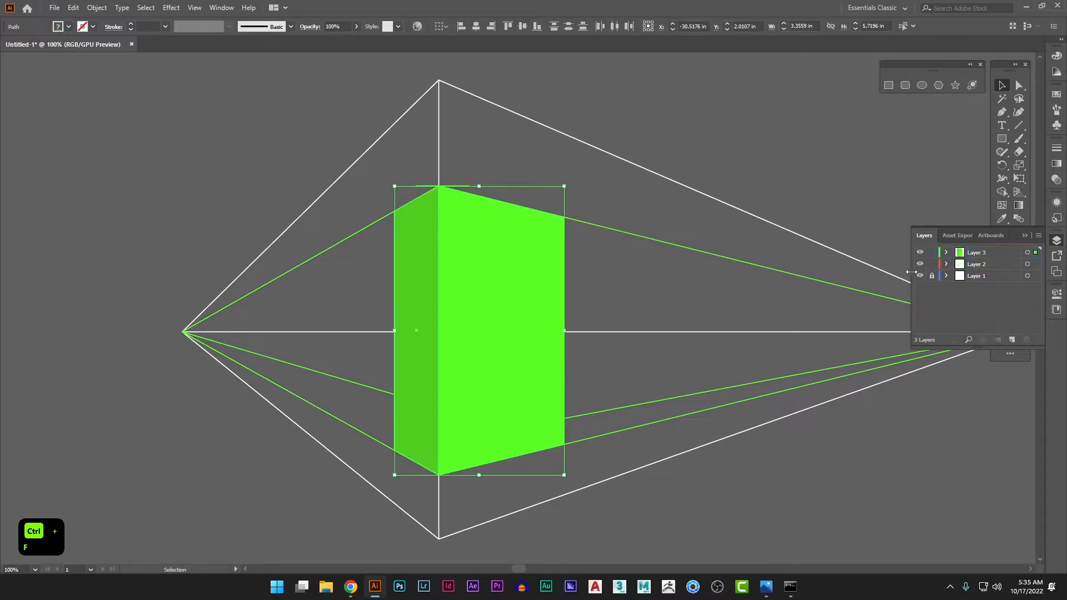
Hide Layer 2 and Layer 1 to view the box alone, and show both layers again
{"action": "left_click_drag", "start_coordinate": [920, 265], "coordinate": [920, 271]}
{"action": "left_click", "coordinate": [783, 390]}
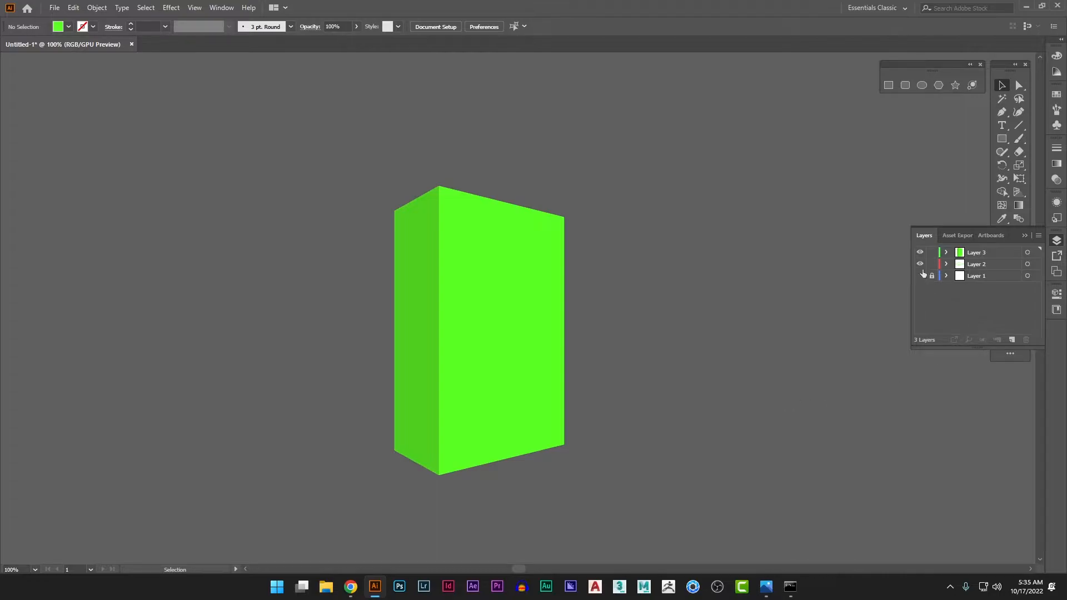
{"action": "left_click_drag", "start_coordinate": [922, 269], "coordinate": [923, 277]}
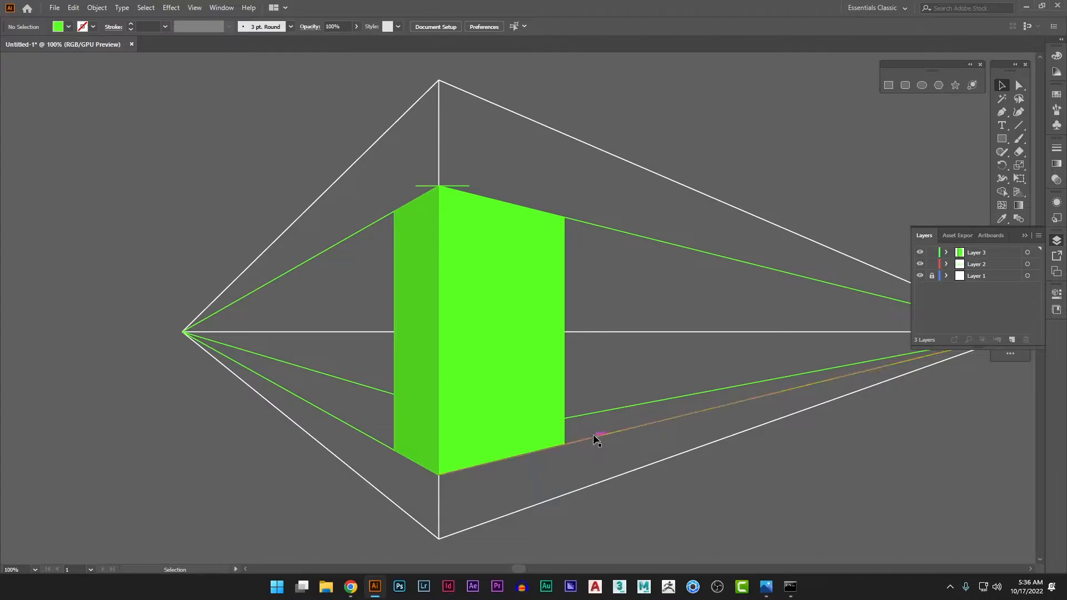
Make Layer 2 the active layer and set the fill colour to turquoise 27FFDB for the Line Segment tool
{"action": "key", "text": "space"}
{"action": "left_click_drag", "start_coordinate": [593, 437], "coordinate": [486, 427]}
{"action": "left_click", "coordinate": [989, 263]}
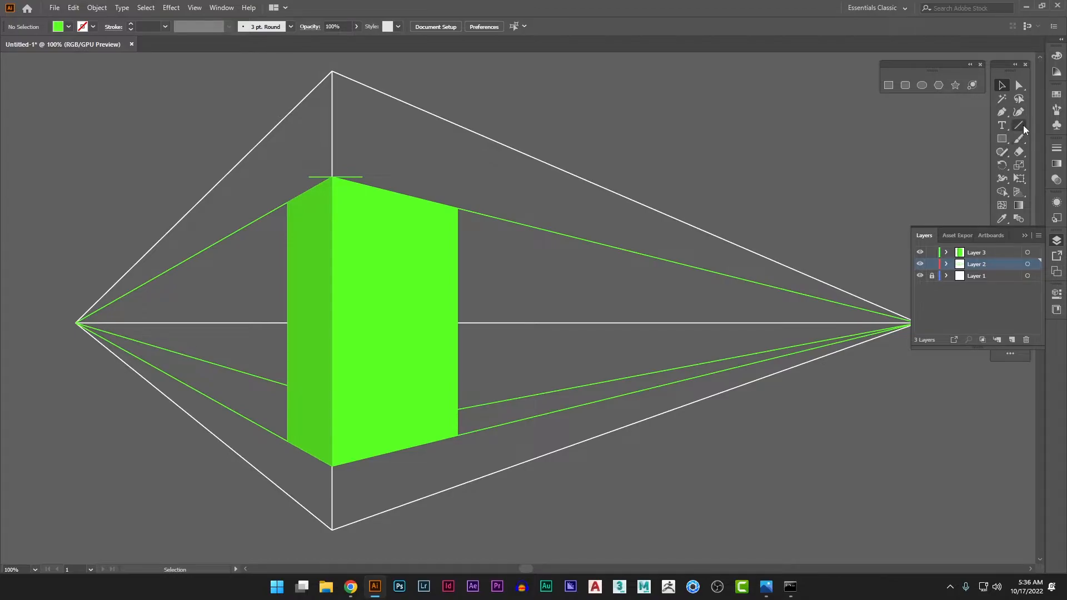
{"action": "left_click", "coordinate": [1020, 127]}
{"action": "double_click", "coordinate": [1004, 279]}
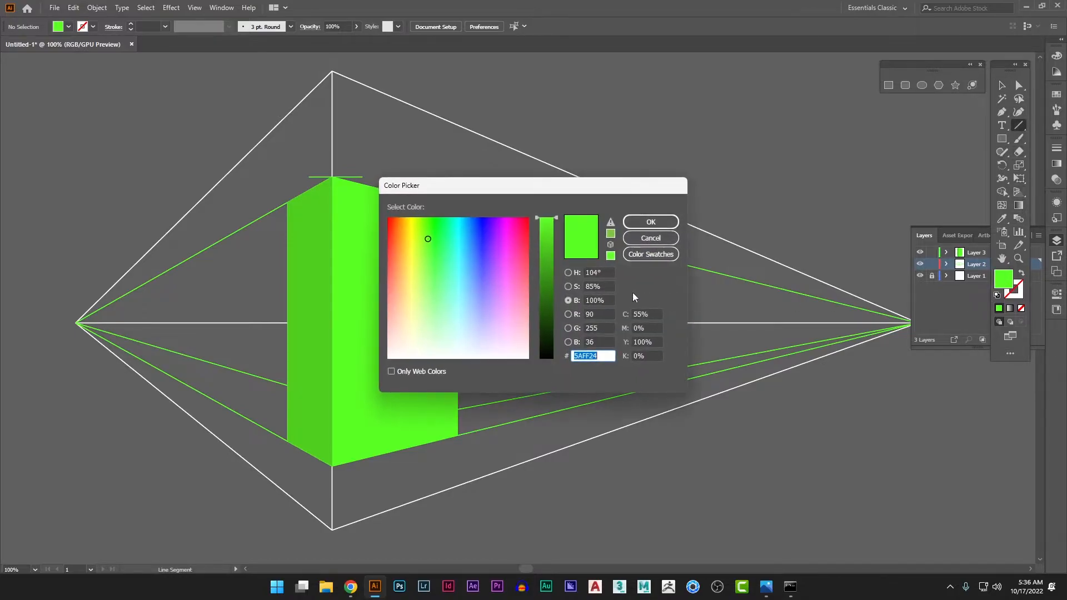
{"action": "left_click", "coordinate": [568, 272]}
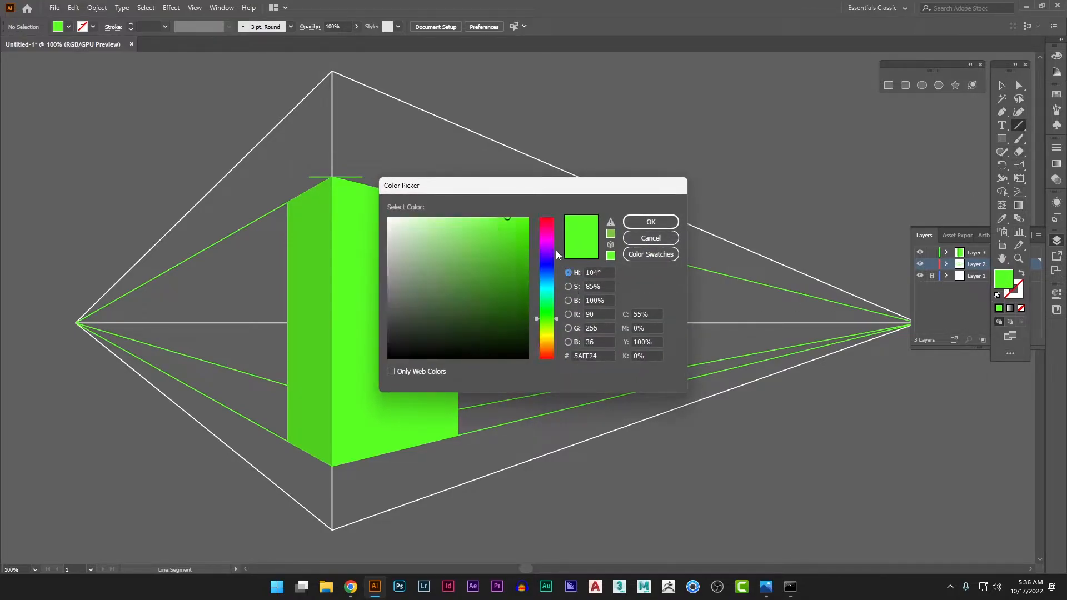
{"action": "left_click", "coordinate": [552, 283]}
{"action": "left_click_drag", "start_coordinate": [552, 285], "coordinate": [553, 293]}
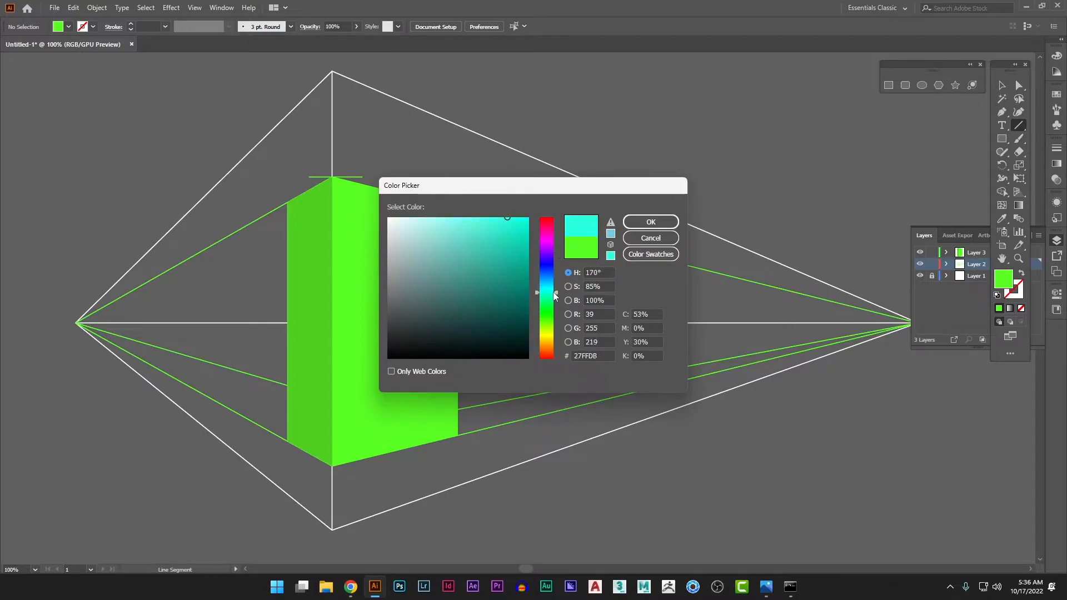
{"action": "left_click", "coordinate": [650, 221]}
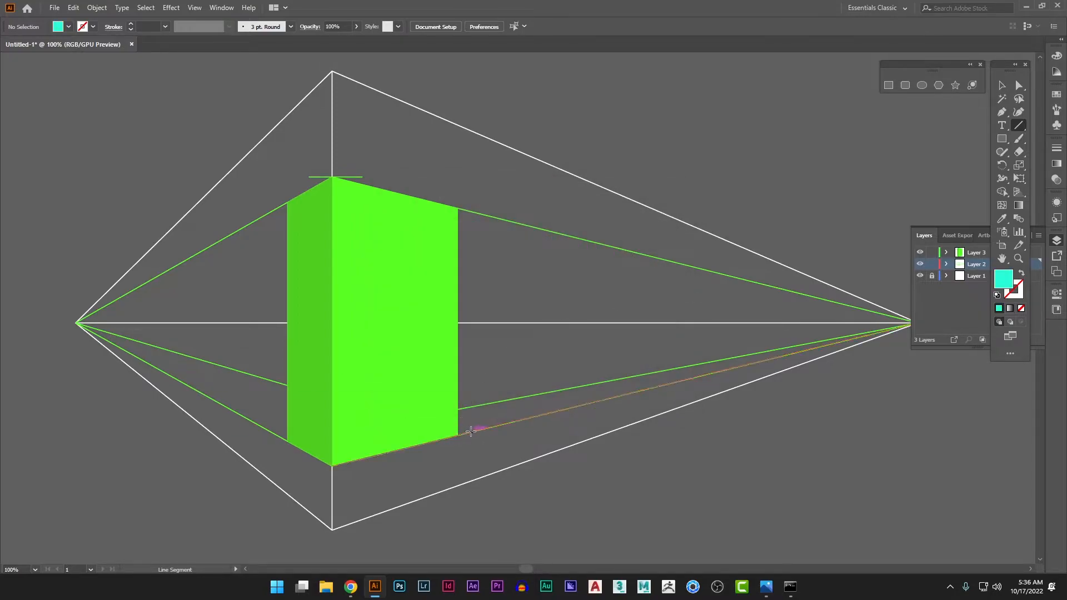
Draw a vertical line about 3 in tall up from the lower right green line, just beside the box, with a turquoise stroke
{"action": "left_click_drag", "start_coordinate": [471, 432], "coordinate": [477, 280]}
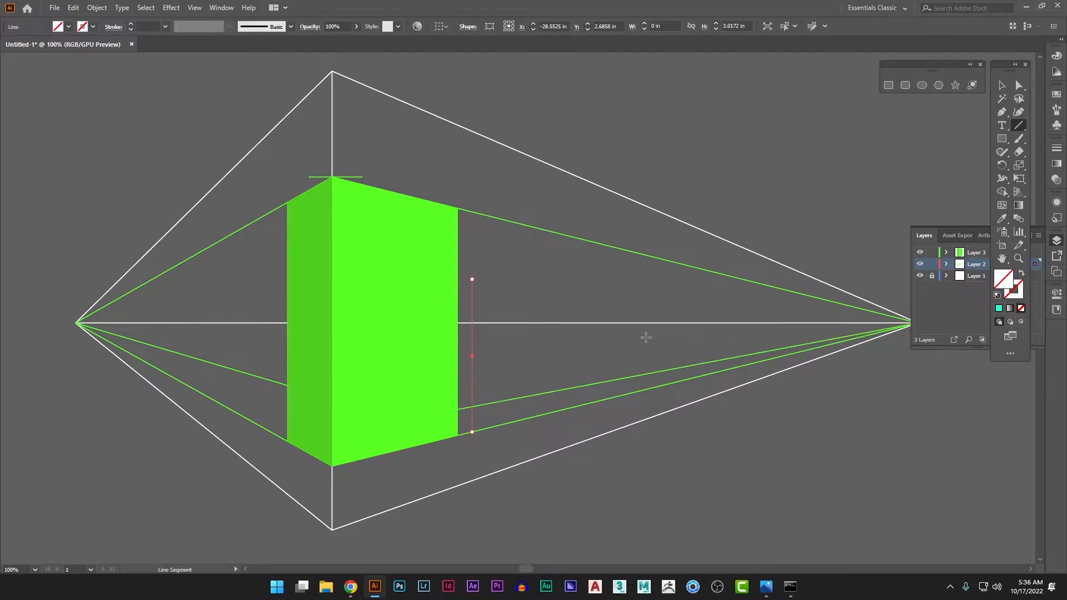
{"action": "left_click", "coordinate": [1016, 295]}
{"action": "left_click", "coordinate": [999, 308]}
{"action": "key", "text": "v"}
{"action": "left_click", "coordinate": [498, 280]}
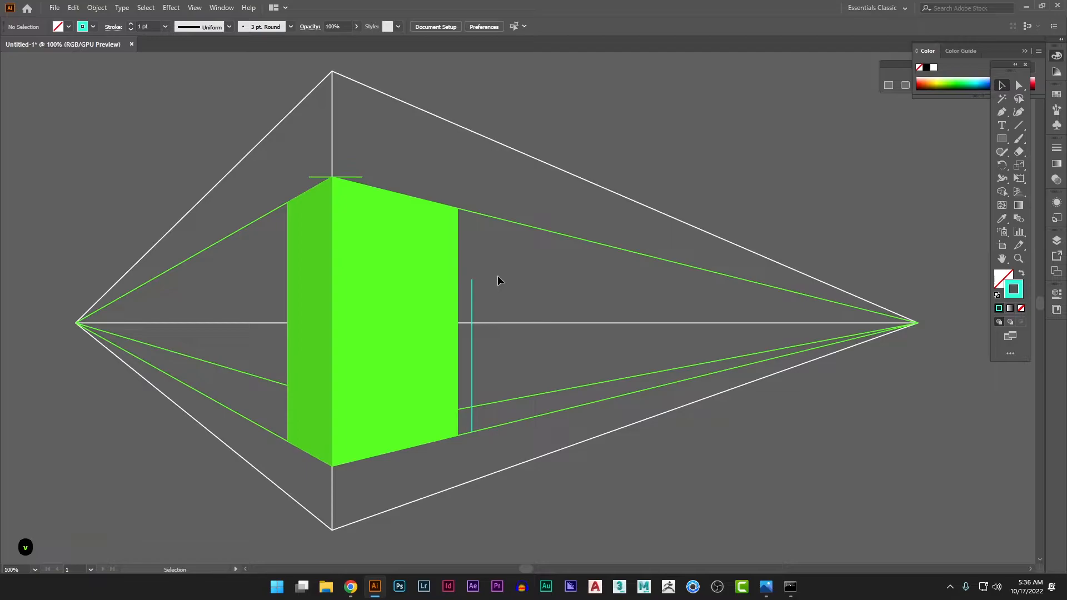
Draw turquoise lines connecting the upper end of the new vertical to the right and left vanishing points
{"action": "key", "text": "backslash"}
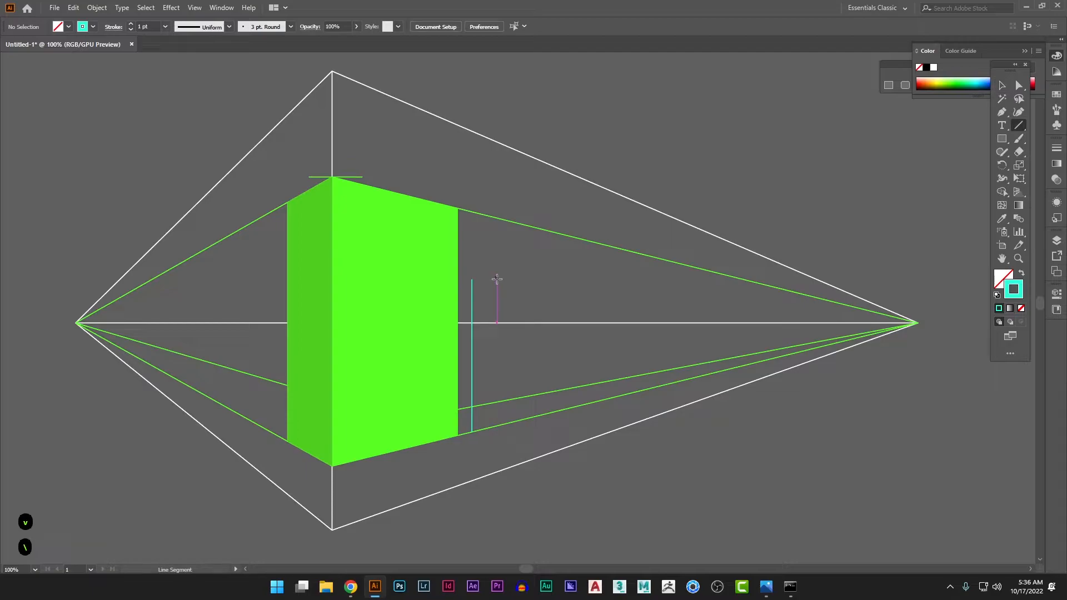
{"action": "left_click_drag", "start_coordinate": [471, 279], "coordinate": [919, 323]}
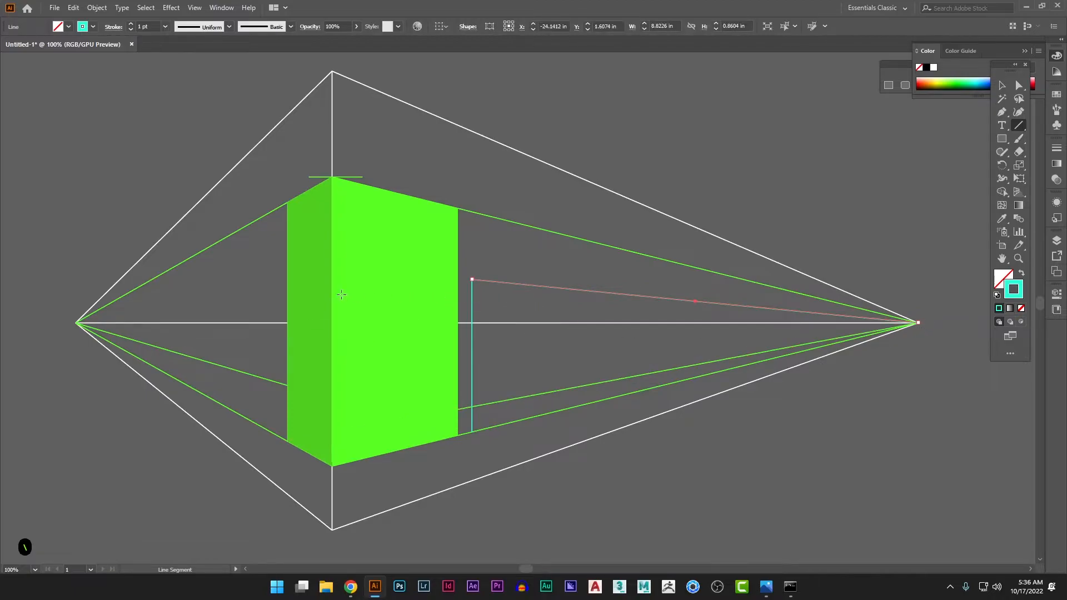
{"action": "left_click_drag", "start_coordinate": [75, 322], "coordinate": [473, 278]}
{"action": "key", "text": "v"}
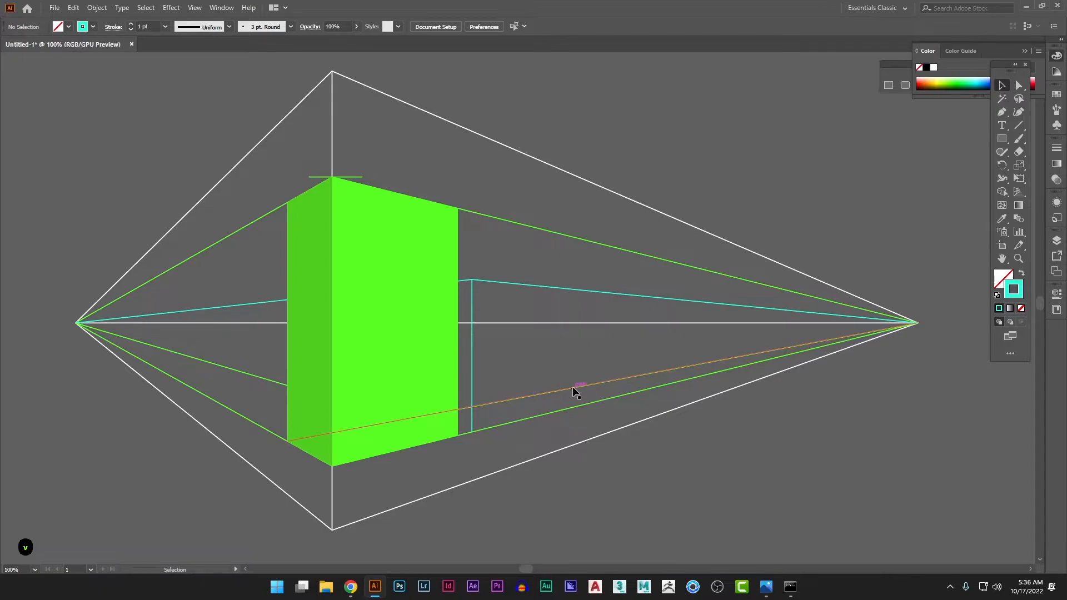
Draw a second turquoise vertical farther right, from the lower green perspective line up to the upper turquoise line
{"action": "key", "text": "backslash"}
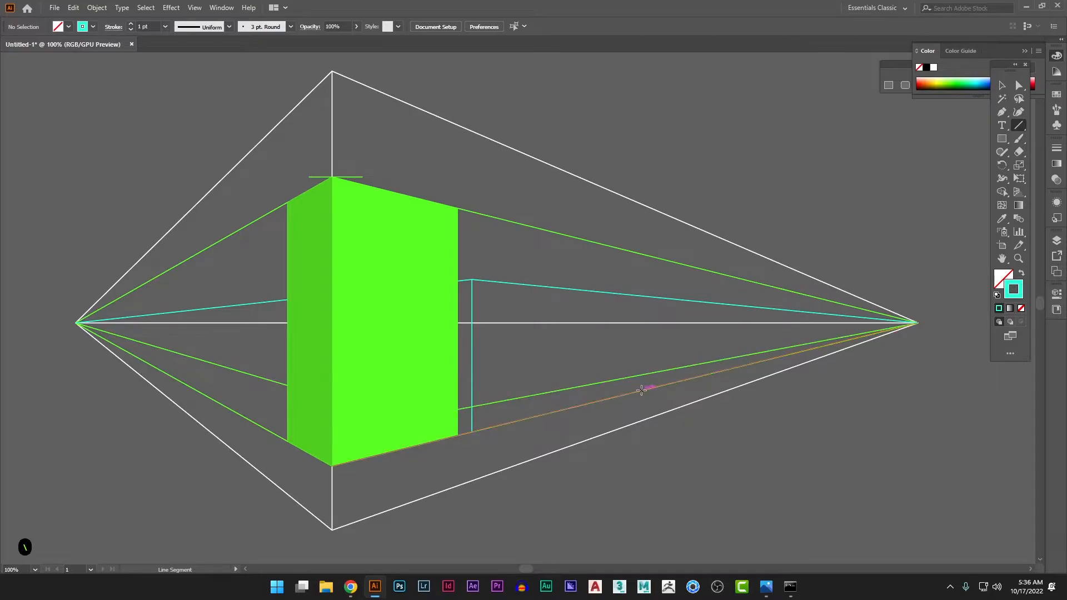
{"action": "left_click_drag", "start_coordinate": [640, 387], "coordinate": [642, 296]}
{"action": "key", "text": "v"}
{"action": "left_click", "coordinate": [697, 339]}
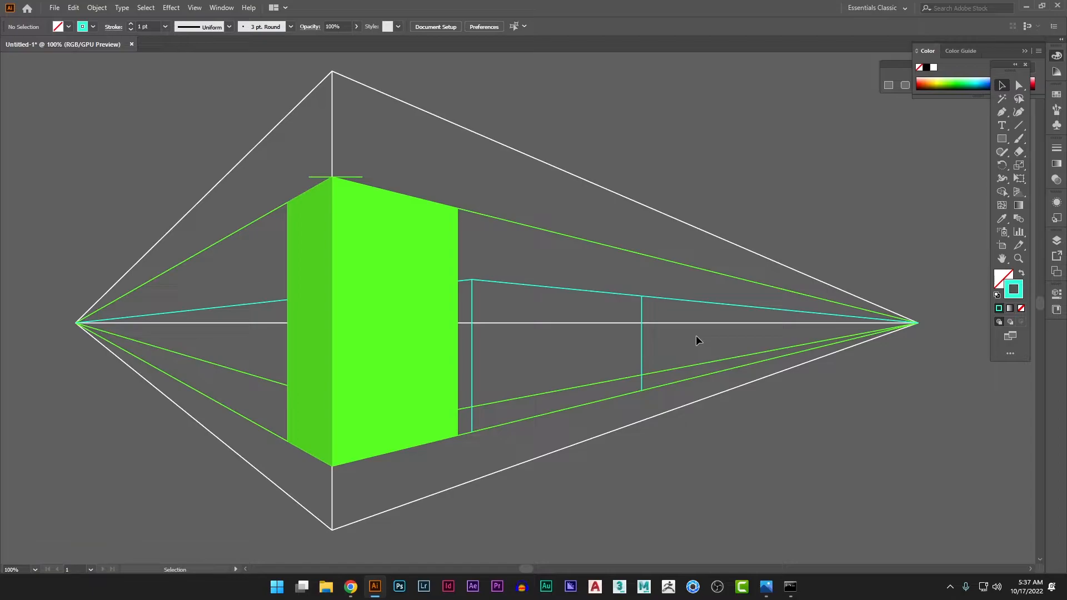
{"action": "key", "text": "space"}
{"action": "left_click_drag", "start_coordinate": [683, 333], "coordinate": [690, 335]}
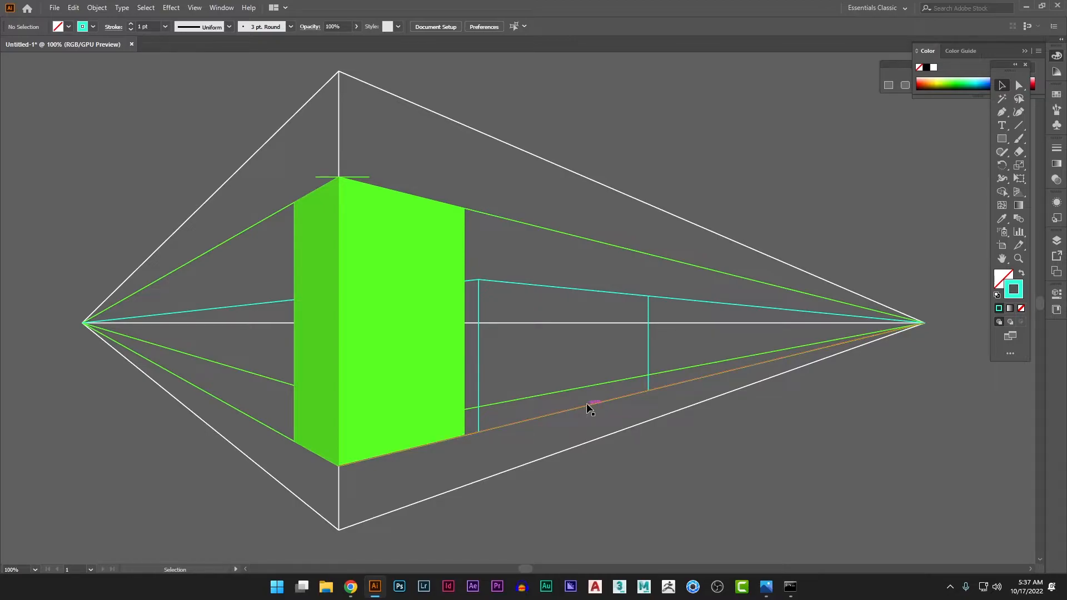
Draw turquoise lines from the lower ends of both turquoise verticals to the left vanishing point
{"action": "key", "text": "backslash"}
{"action": "left_click_drag", "start_coordinate": [479, 430], "coordinate": [82, 323]}
{"action": "left_click_drag", "start_coordinate": [648, 390], "coordinate": [648, 390]}
{"action": "left_click_drag", "start_coordinate": [648, 390], "coordinate": [82, 322]}
{"action": "key", "text": "v"}
{"action": "left_click", "coordinate": [714, 453]}
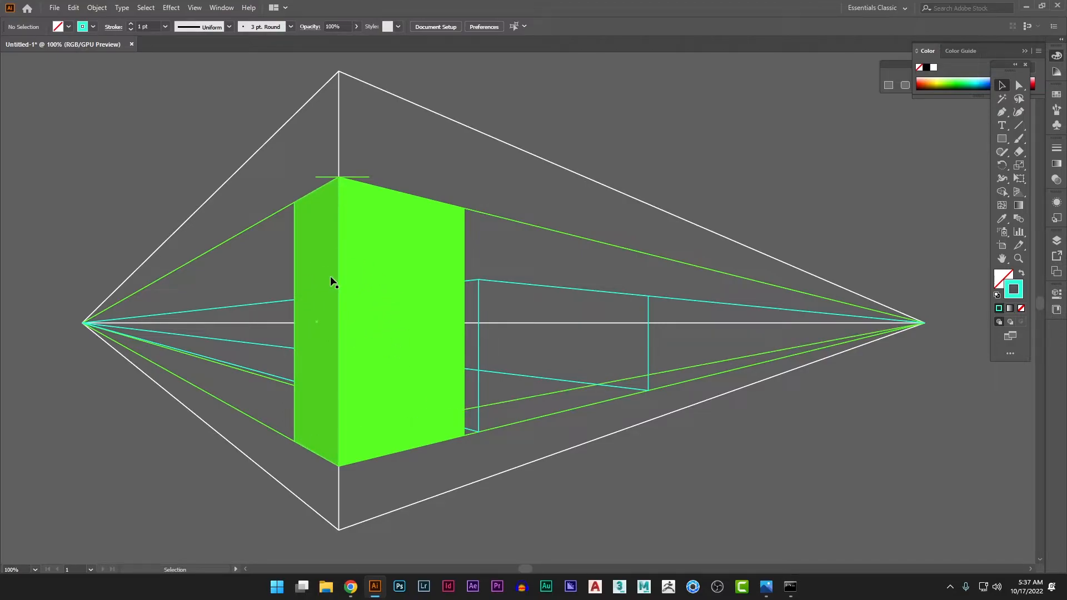
Hide Layer 3, which holds the filled box faces, to expose the construction lines
{"action": "left_click", "coordinate": [1057, 240]}
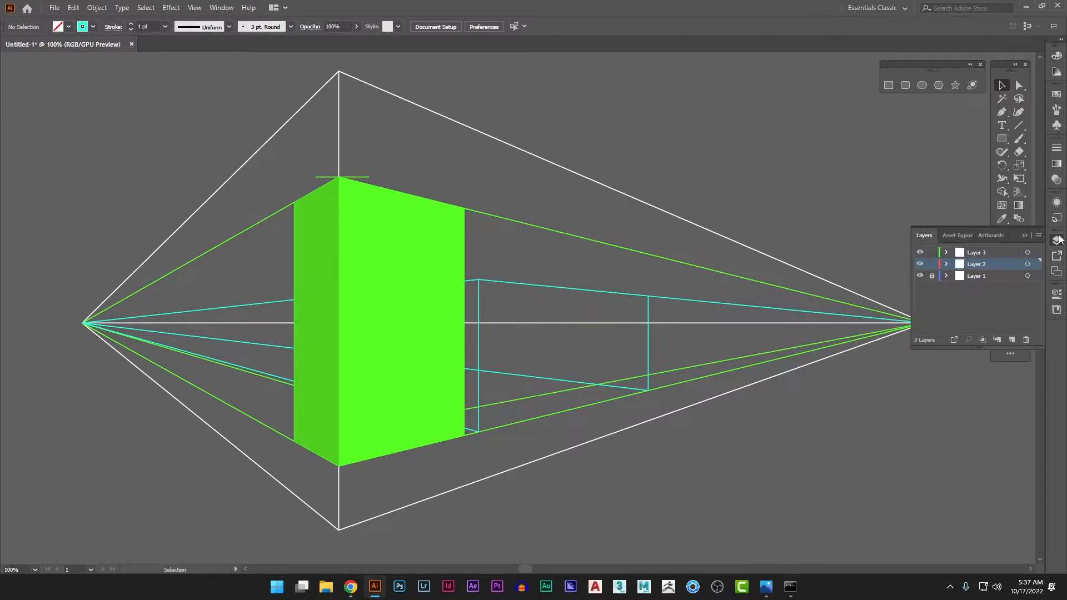
{"action": "left_click", "coordinate": [920, 254]}
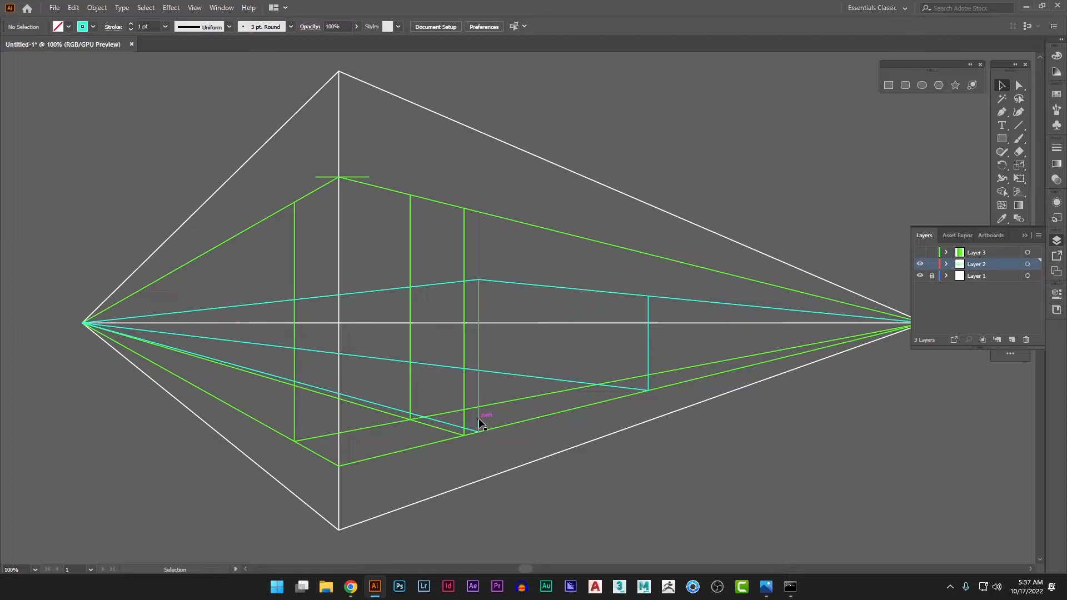
Try grouping all the green and turquoise lines on Layer 2, and toggle the group's visibility
{"action": "left_click", "coordinate": [1002, 100]}
{"action": "left_click", "coordinate": [510, 218]}
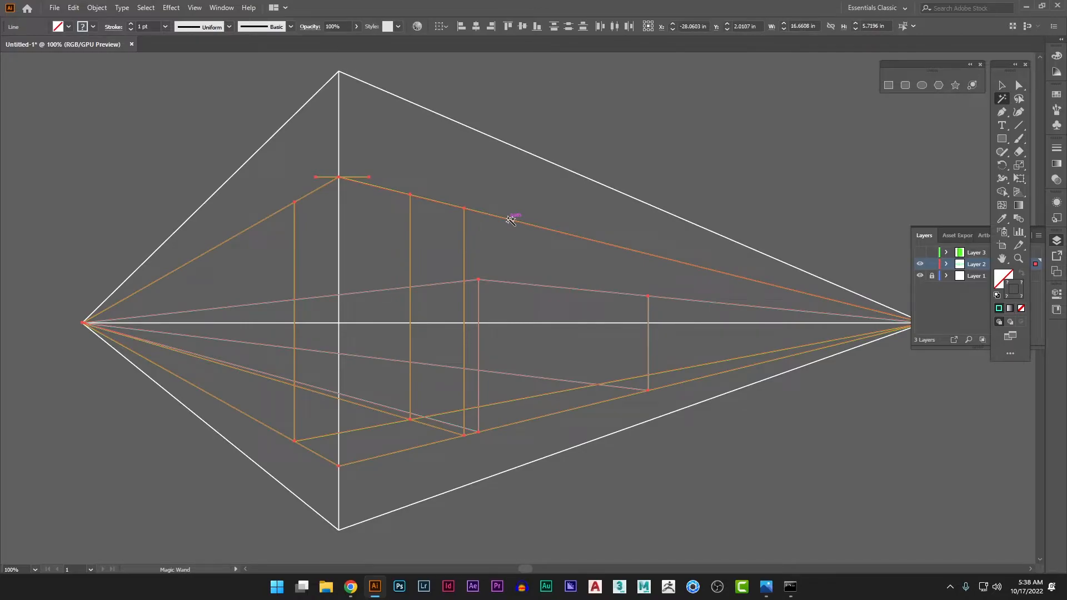
{"action": "left_click", "coordinate": [967, 300]}
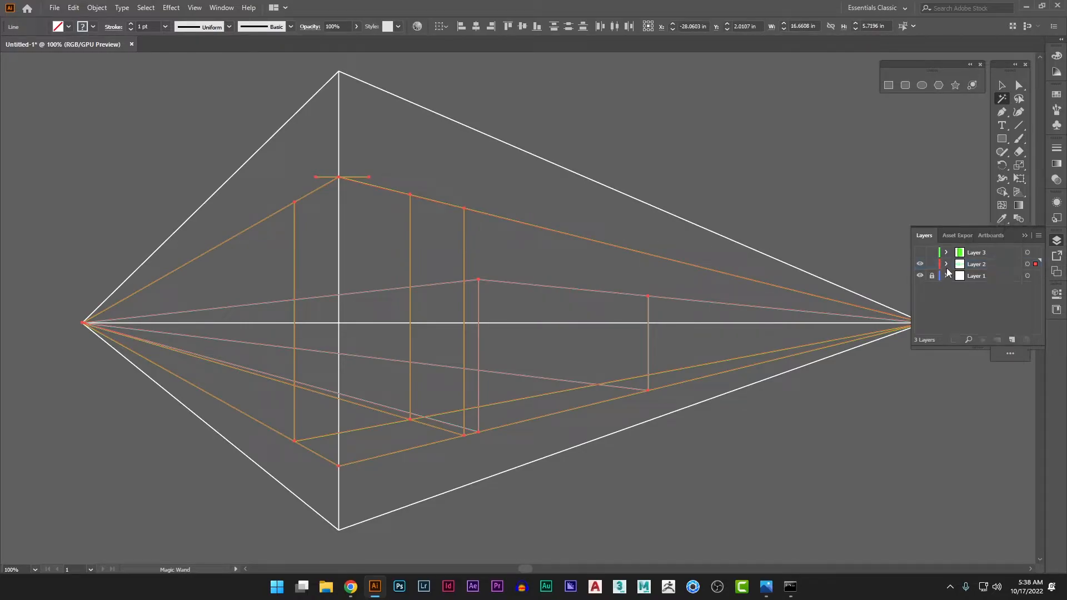
{"action": "left_click", "coordinate": [946, 265]}
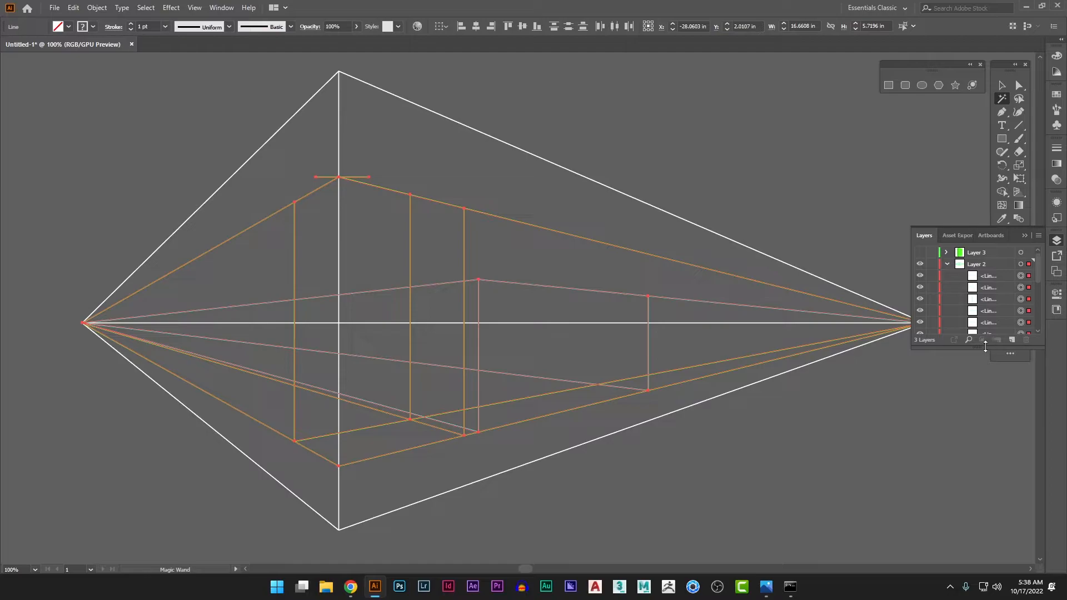
{"action": "left_click_drag", "start_coordinate": [989, 348], "coordinate": [1006, 517]}
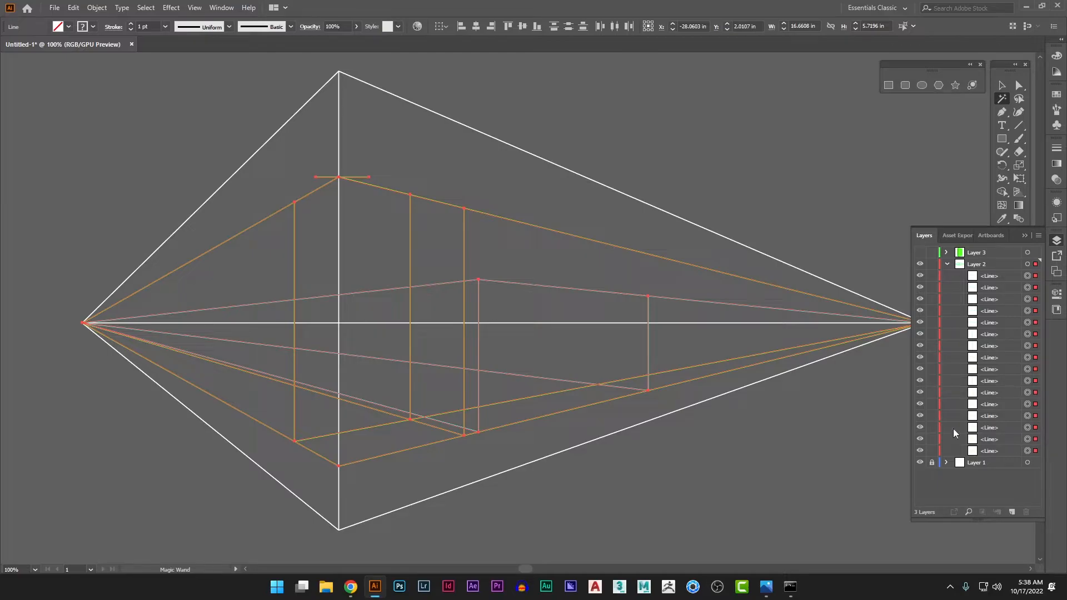
{"action": "key", "text": "ctrl+g"}
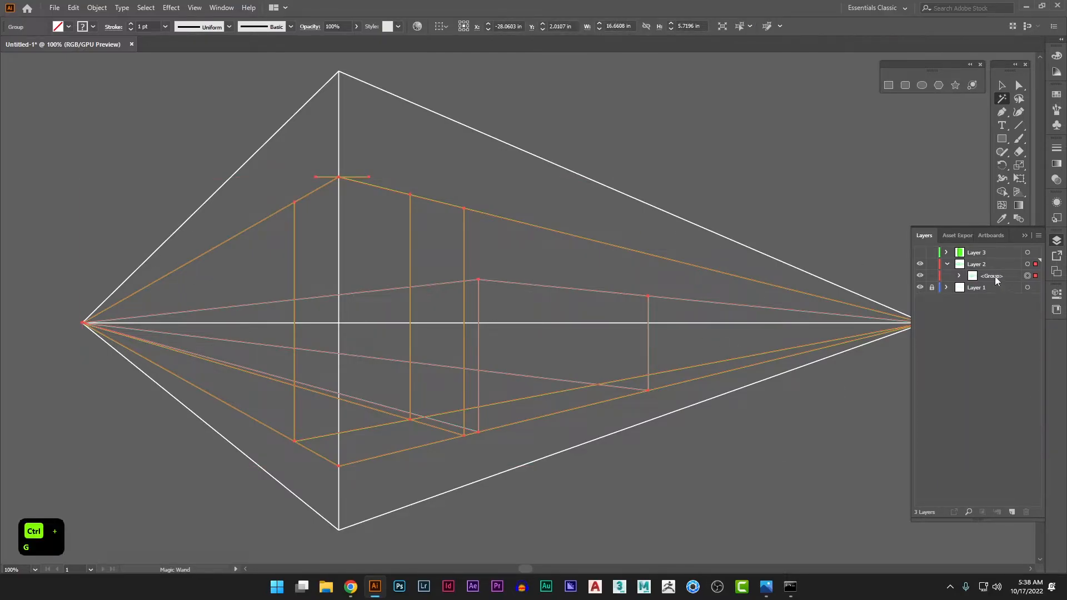
{"action": "left_click", "coordinate": [919, 276]}
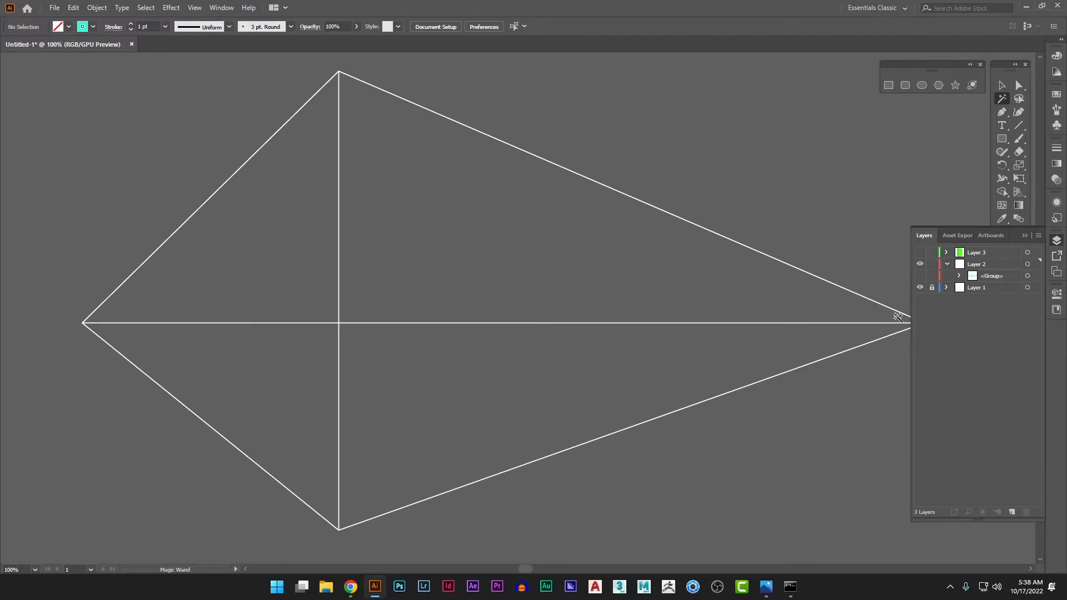
{"action": "left_click", "coordinate": [920, 276]}
{"action": "key", "text": "v"}
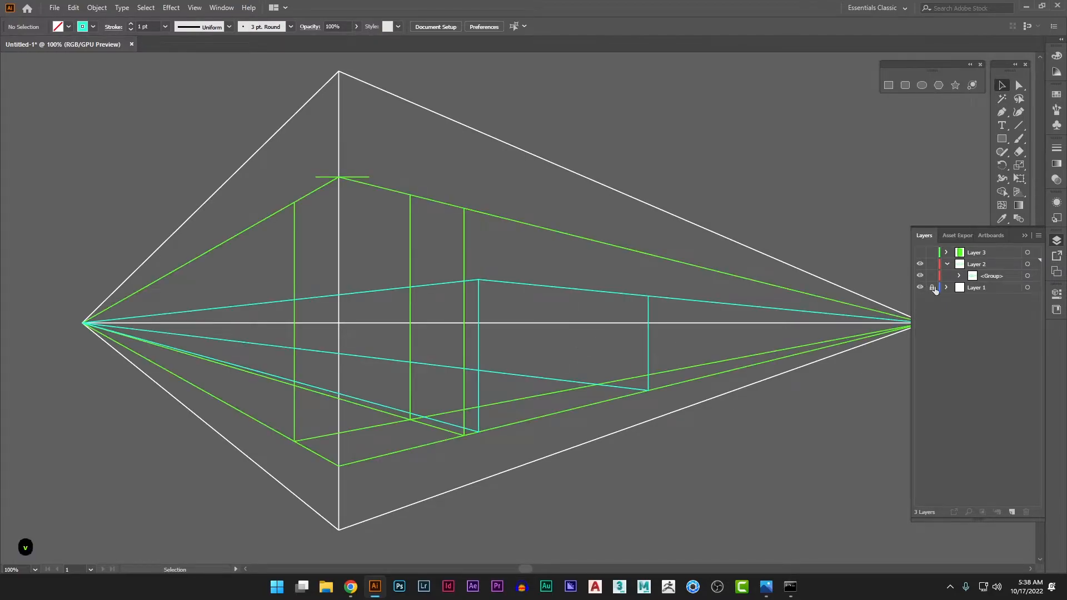
Try to select just the front turquoise vertical inside the combined line group
{"action": "left_click", "coordinate": [1040, 275]}
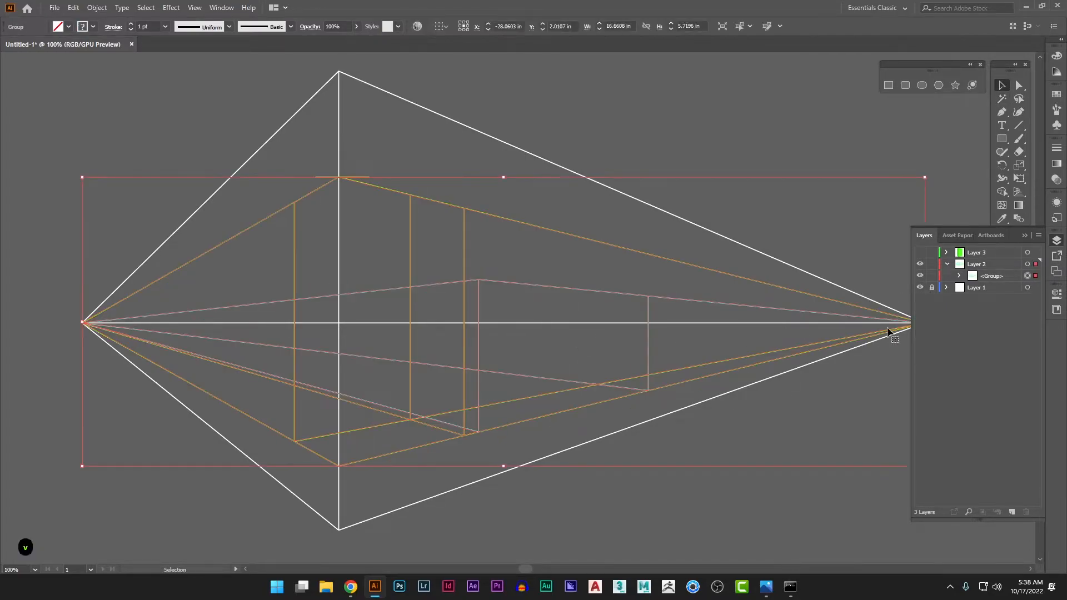
{"action": "left_click", "coordinate": [509, 347]}
{"action": "left_click", "coordinate": [478, 345]}
{"action": "left_click", "coordinate": [958, 276]}
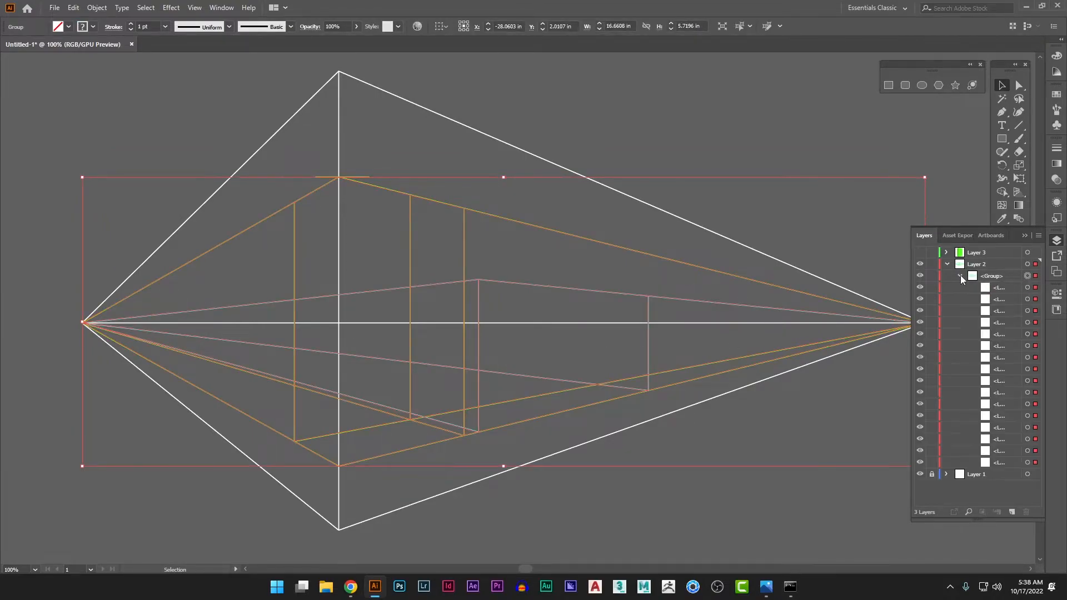
{"action": "left_click", "coordinate": [493, 351]}
{"action": "key", "text": "a"}
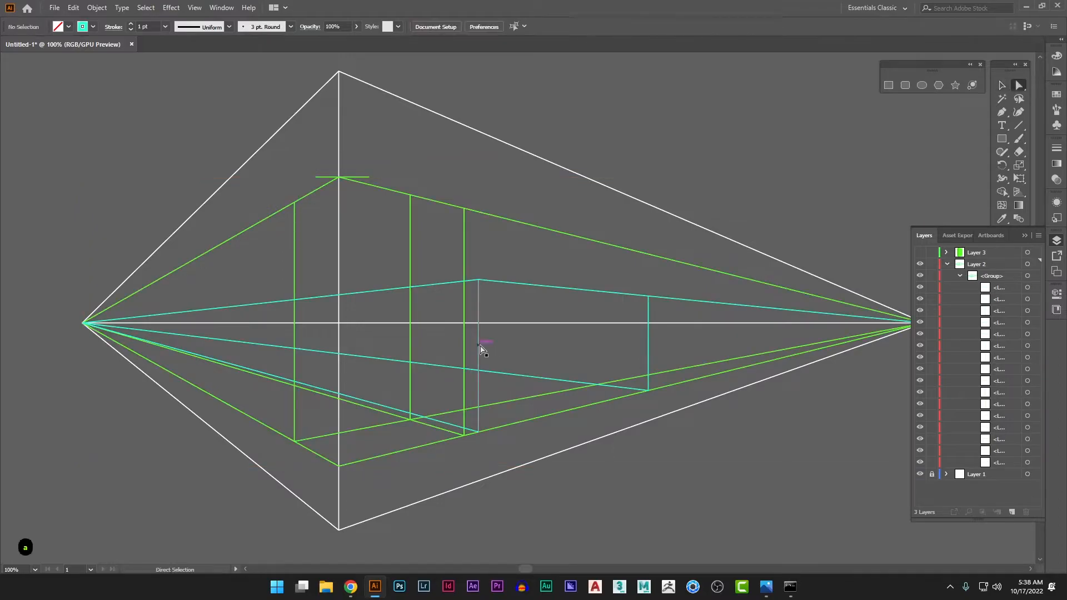
{"action": "left_click", "coordinate": [479, 349]}
{"action": "key", "text": "v"}
{"action": "left_click", "coordinate": [492, 350]}
{"action": "left_click", "coordinate": [481, 351]}
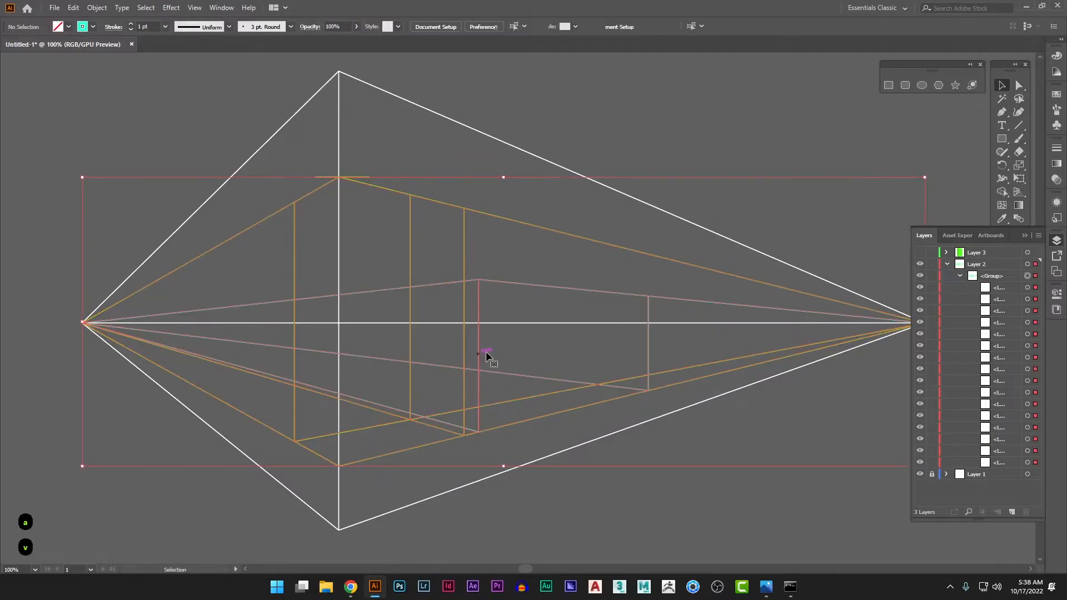
{"action": "key", "text": "a"}
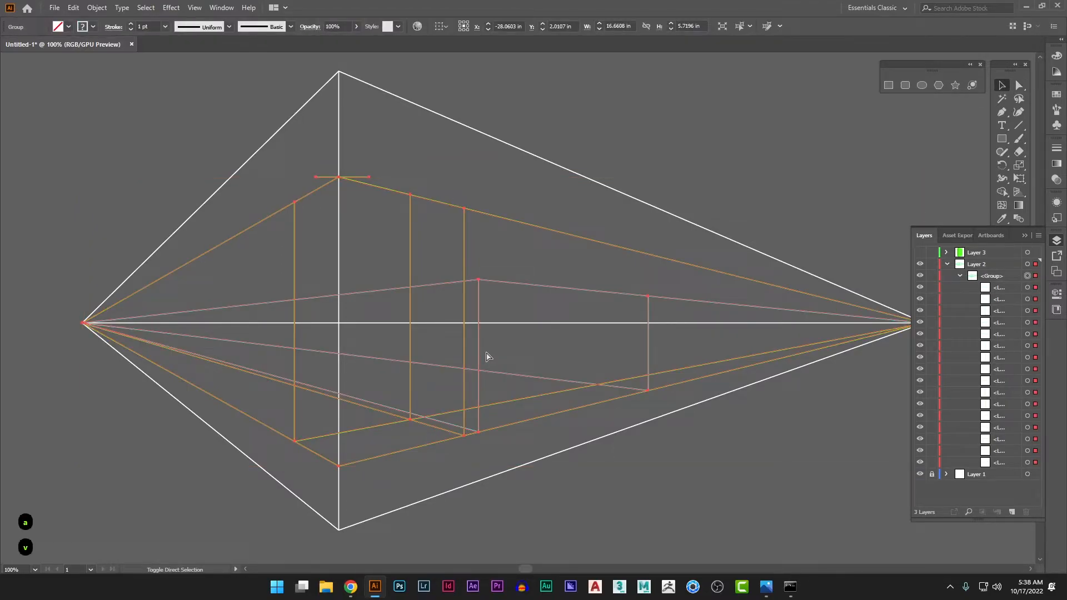
Ungroup the lines on Layer 2 and regroup only the green ones, excluding the six turquoise lines
{"action": "key", "text": "ctrl+shift+g"}
{"action": "left_click", "coordinate": [475, 375], "text": "shift"}
{"action": "left_click", "coordinate": [548, 287], "text": "shift"}
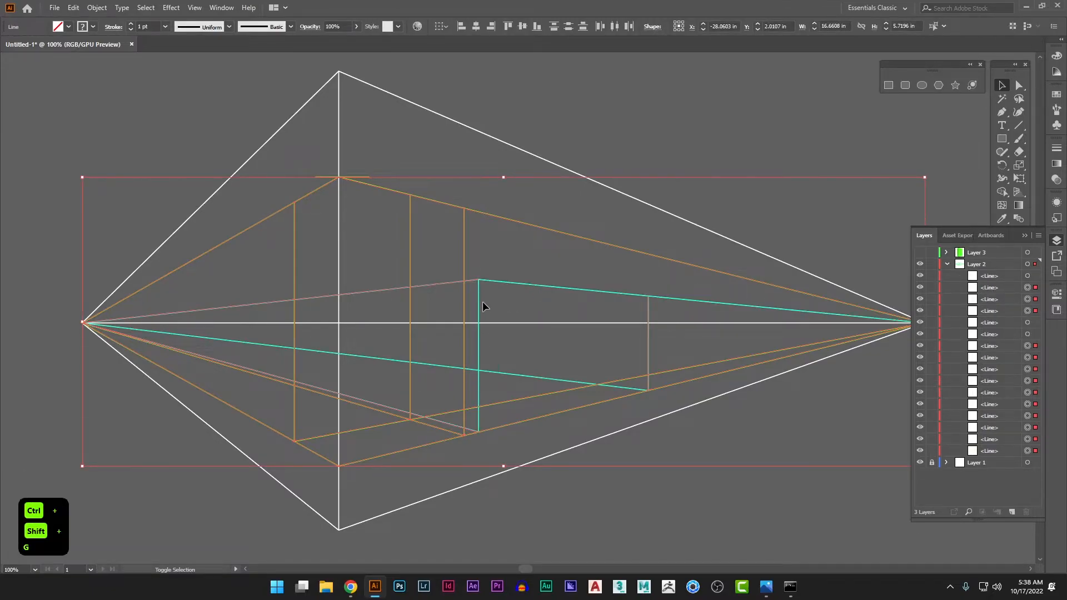
{"action": "left_click", "coordinate": [458, 282], "text": "shift"}
{"action": "left_click", "coordinate": [443, 420], "text": "shift"}
{"action": "left_click", "coordinate": [648, 340], "text": "shift"}
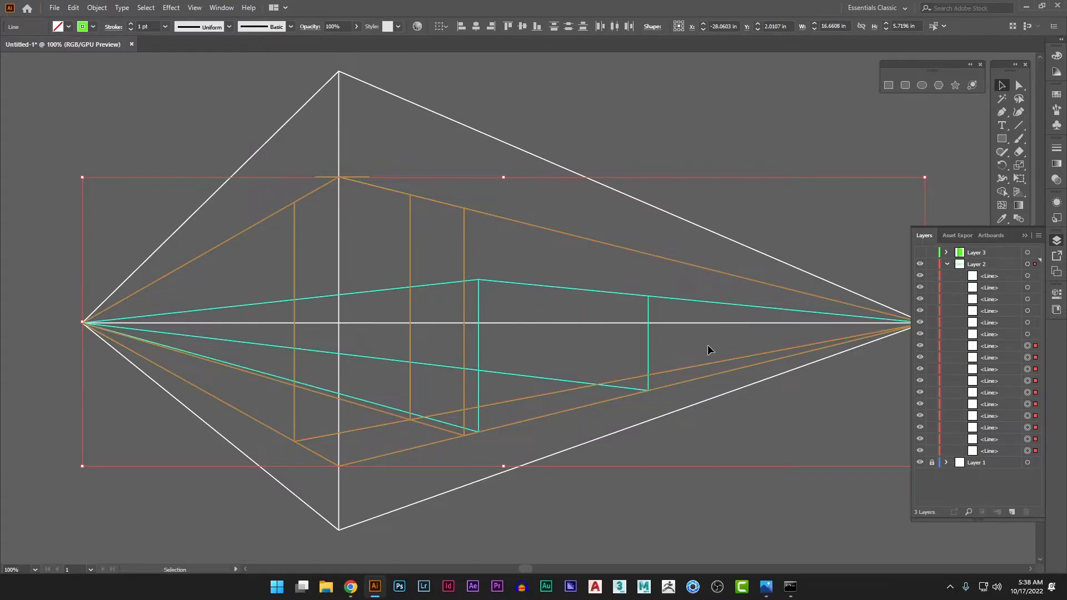
{"action": "key", "text": "ctrl+g"}
Hide the group of green construction lines within Layer 2
{"action": "left_click", "coordinate": [920, 346]}
{"action": "left_click", "coordinate": [919, 346]}
{"action": "left_click", "coordinate": [920, 346]}
Draw a line from the white center vertical through the lower ends of both turquoise verticals to the right vanishing point
{"action": "key", "text": "space"}
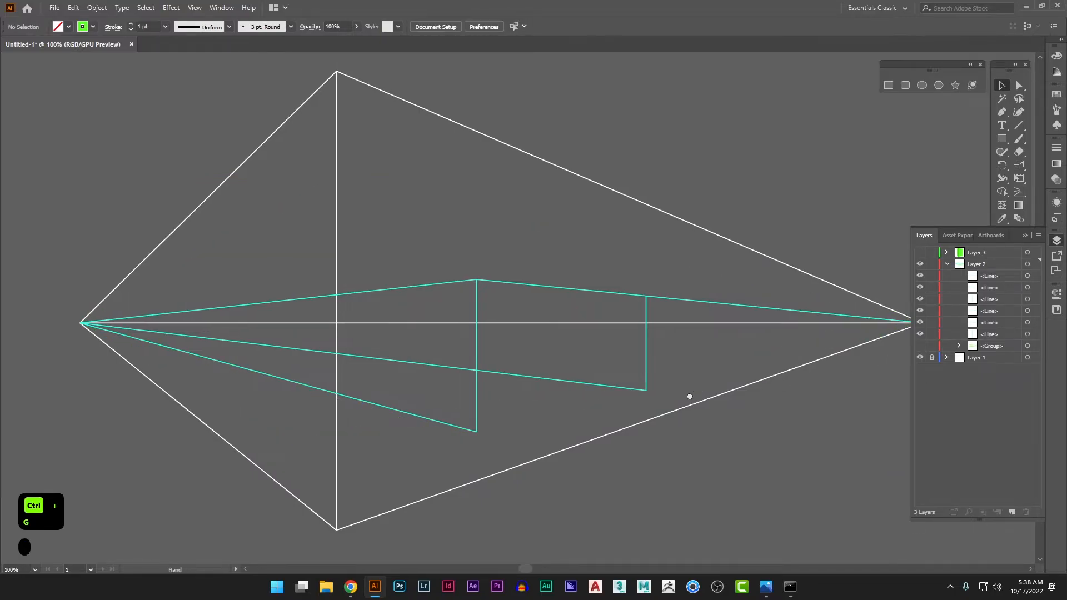
{"action": "left_click_drag", "start_coordinate": [693, 397], "coordinate": [637, 390]}
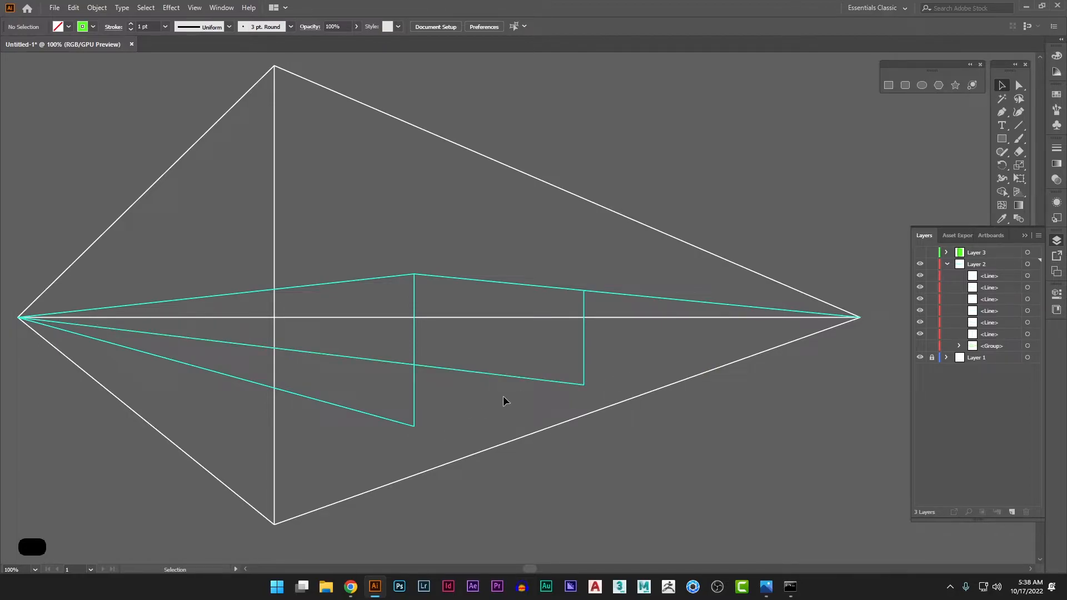
{"action": "key", "text": "backslash"}
{"action": "left_click_drag", "start_coordinate": [584, 385], "coordinate": [274, 462]}
{"action": "key", "text": "a"}
{"action": "left_click_drag", "start_coordinate": [585, 387], "coordinate": [861, 317]}
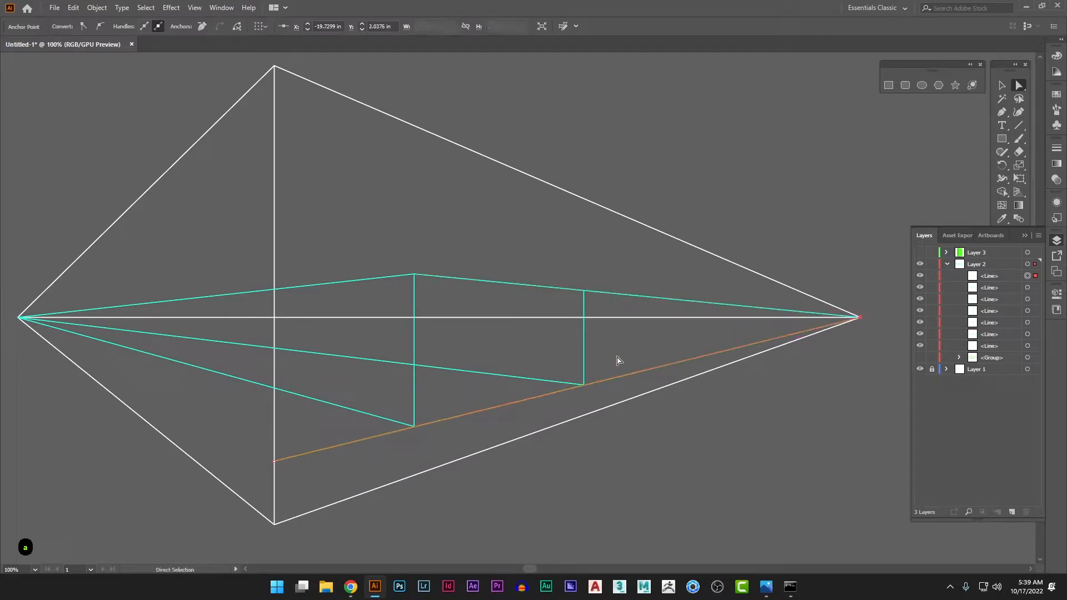
{"action": "left_click", "coordinate": [618, 360]}
{"action": "scroll", "coordinate": [498, 383], "scroll_direction": "left", "scroll_amount": 1}
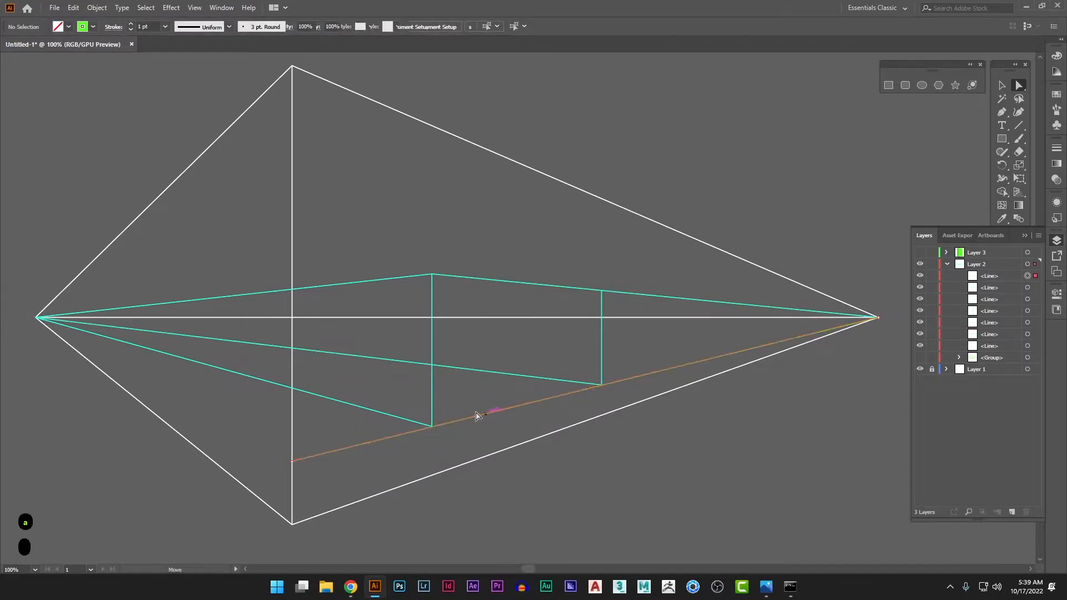
Match the new lower perspective line's stroke to the turquoise lines with the Eyedropper
{"action": "left_click", "coordinate": [481, 416]}
{"action": "key", "text": "s"}
{"action": "key", "text": "i"}
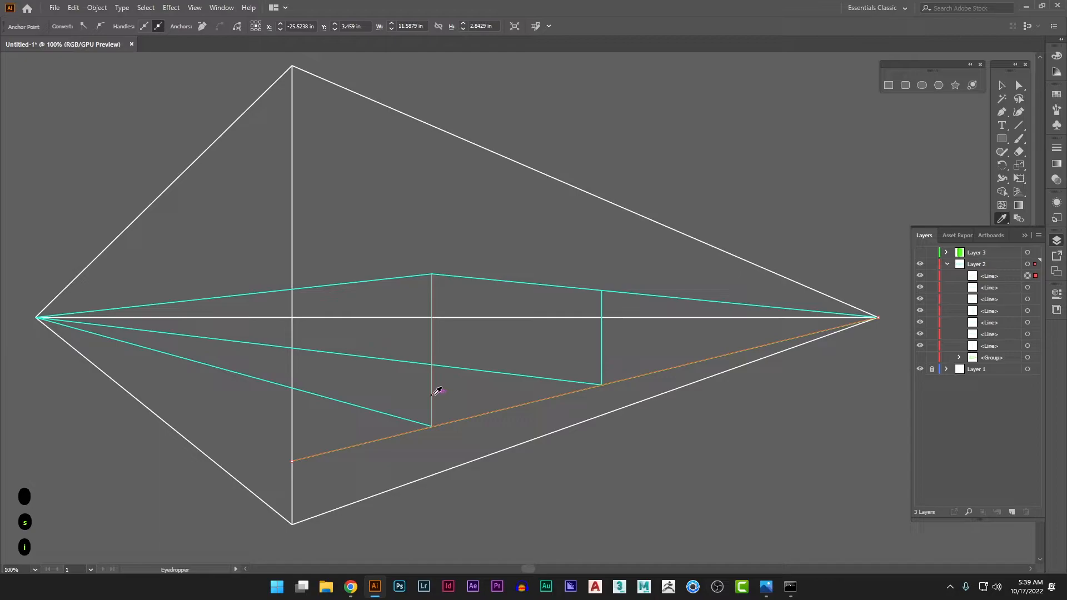
{"action": "left_click", "coordinate": [433, 394]}
{"action": "key", "text": "v"}
{"action": "left_click", "coordinate": [400, 453]}
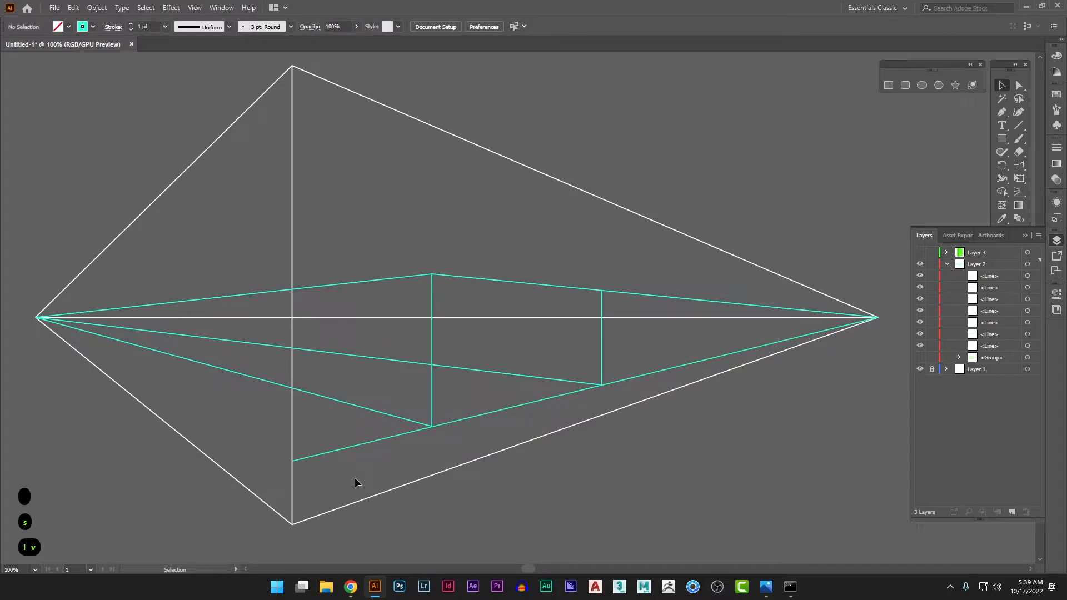
Draw a turquoise vertical left of the front one, between the lowest and uppermost lines running to the left vanishing point
{"action": "key", "text": "backslash"}
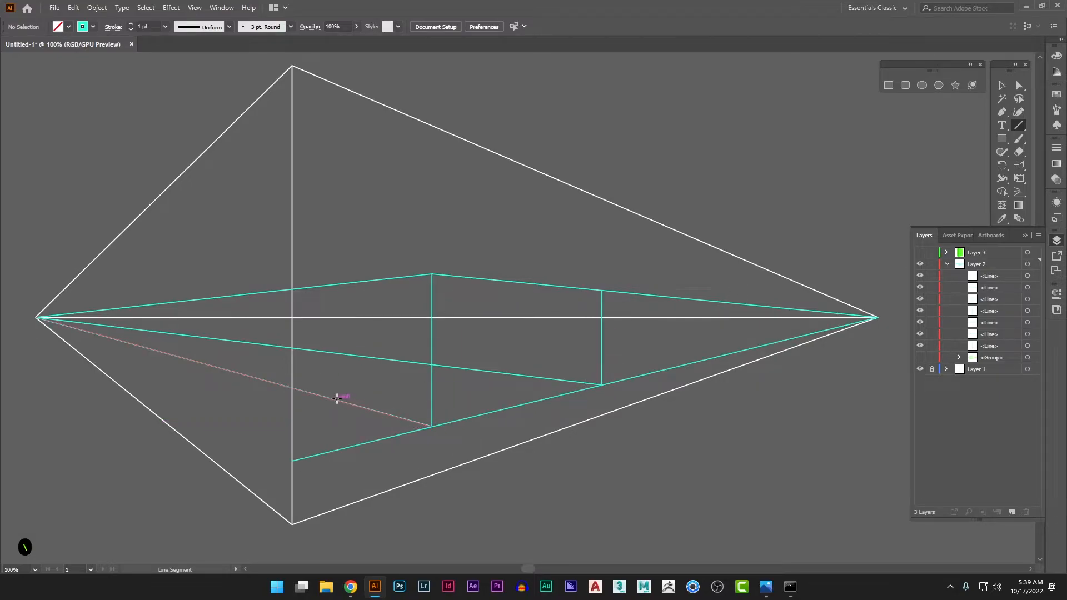
{"action": "left_click_drag", "start_coordinate": [337, 399], "coordinate": [336, 284]}
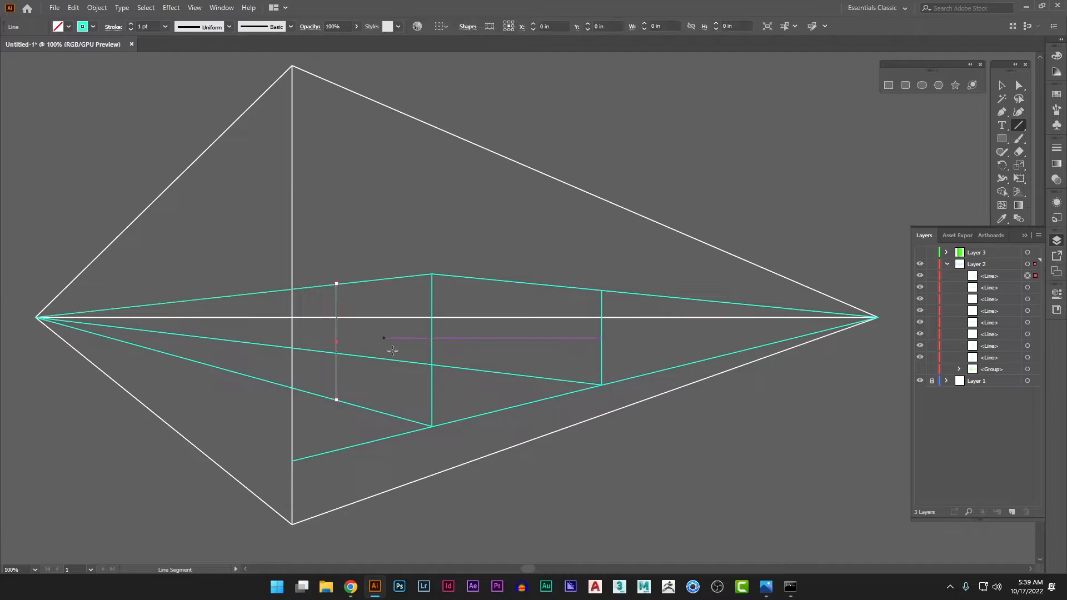
{"action": "key", "text": "v"}
{"action": "left_click", "coordinate": [354, 398]}
Connect the left vertical's lower end to the right vanishing point, and draw the back vertical from the floor-line crossing to the upper-right line
{"action": "key", "text": "backslash"}
{"action": "left_click_drag", "start_coordinate": [336, 400], "coordinate": [878, 316]}
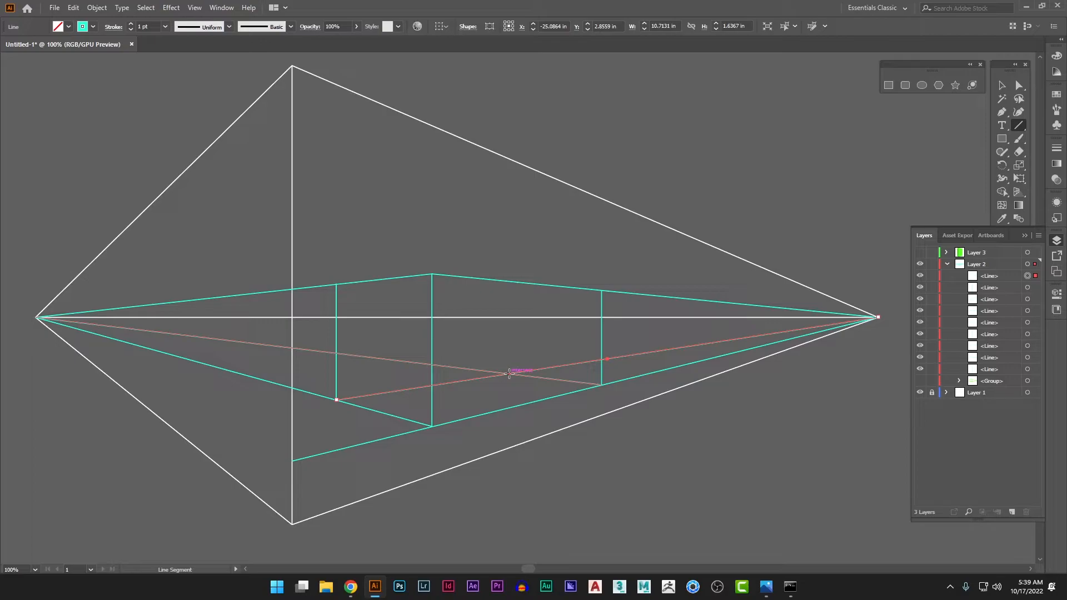
{"action": "left_click_drag", "start_coordinate": [509, 373], "coordinate": [509, 282]}
{"action": "key", "text": "v"}
{"action": "left_click", "coordinate": [544, 250]}
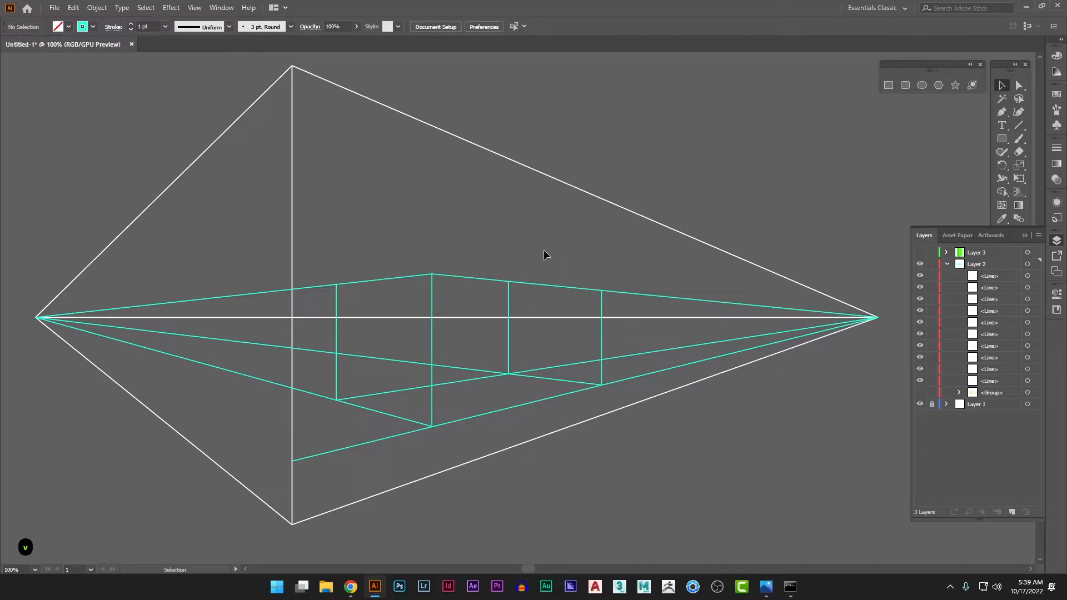
Make Layer 3 active and visible again, with Layer 2 collapsed in the layer list
{"action": "left_click", "coordinate": [996, 257]}
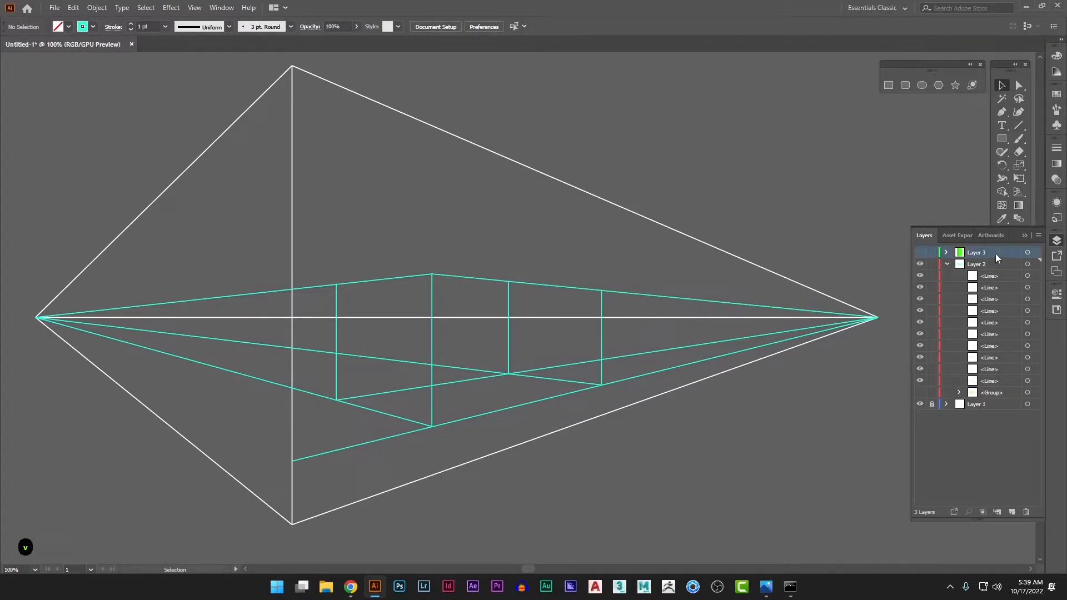
{"action": "left_click", "coordinate": [947, 265]}
{"action": "left_click", "coordinate": [919, 253]}
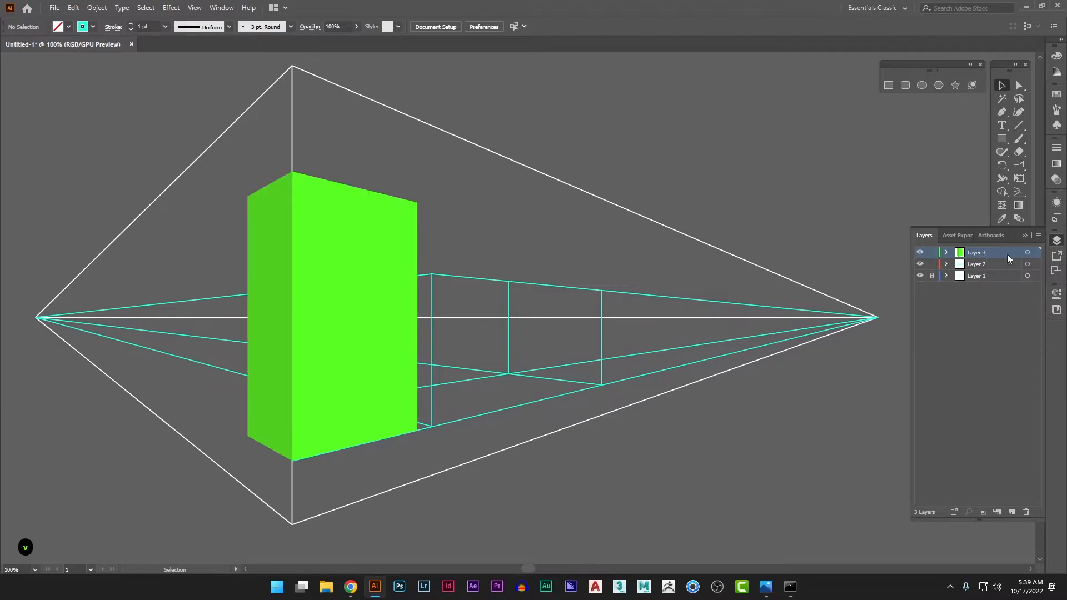
{"action": "left_click", "coordinate": [1035, 255]}
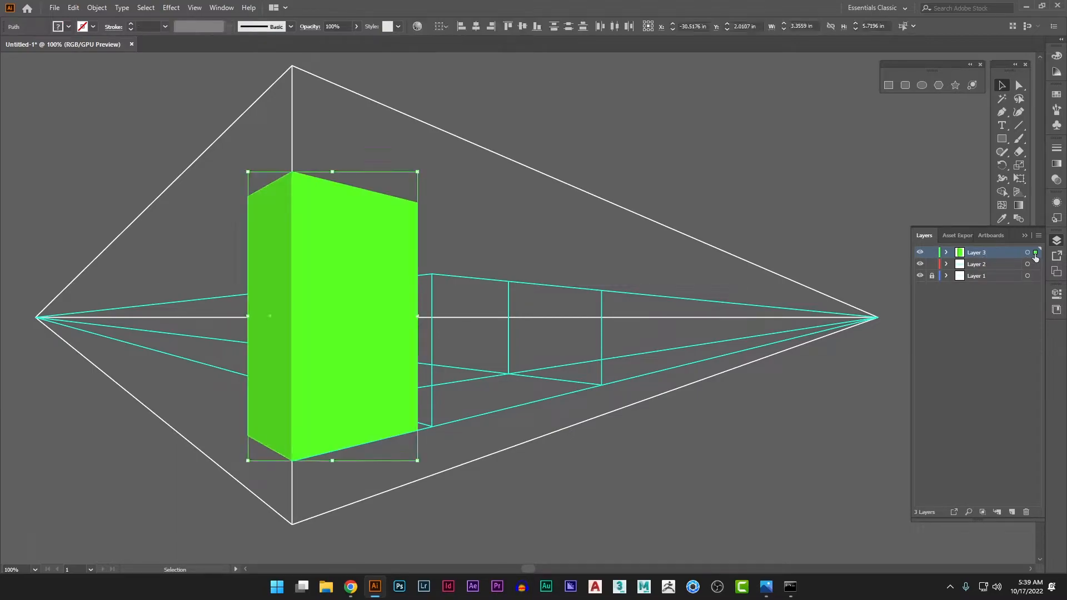
{"action": "left_click", "coordinate": [712, 439]}
Draw a rectangle about 1.12 by 0.55 in over the second box on Layer 3, with a turquoise fill and no stroke
{"action": "key", "text": "n"}
{"action": "key", "text": "m"}
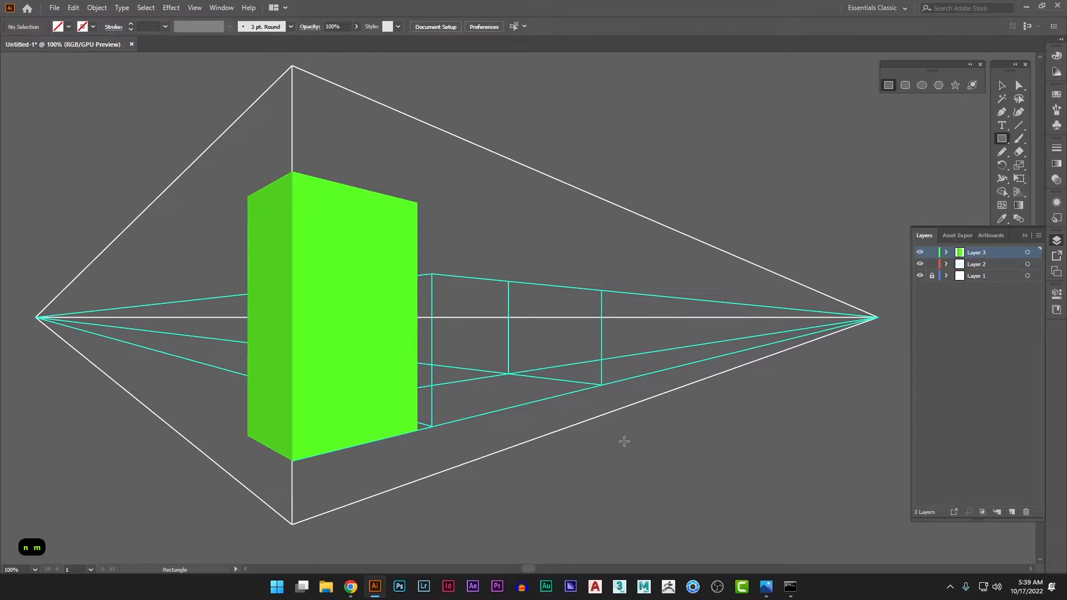
{"action": "left_click_drag", "start_coordinate": [539, 330], "coordinate": [482, 358]}
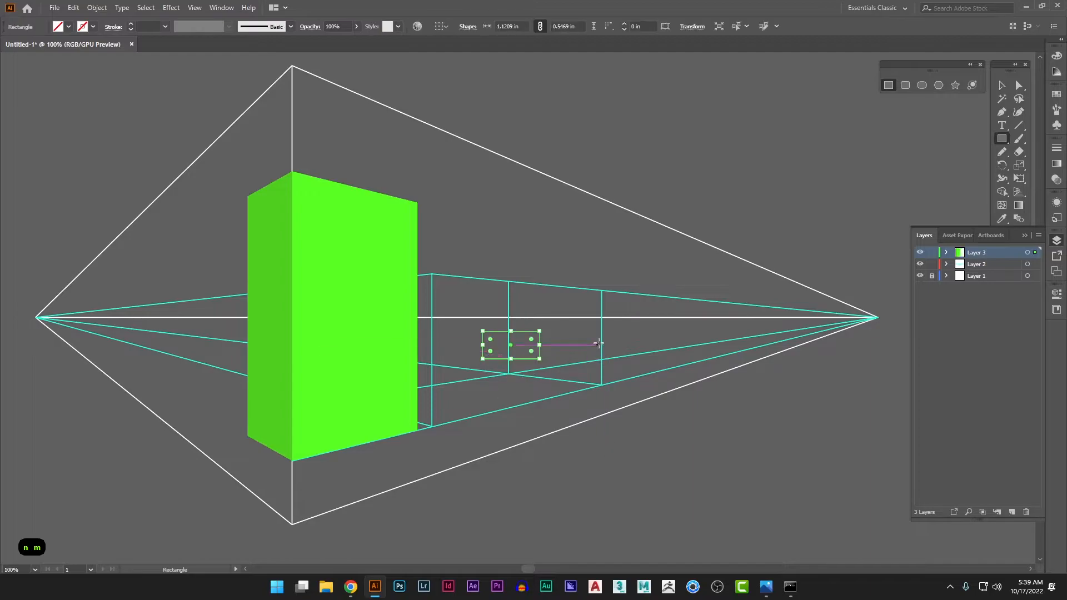
{"action": "key", "text": "s"}
{"action": "key", "text": "i"}
{"action": "left_click", "coordinate": [602, 333]}
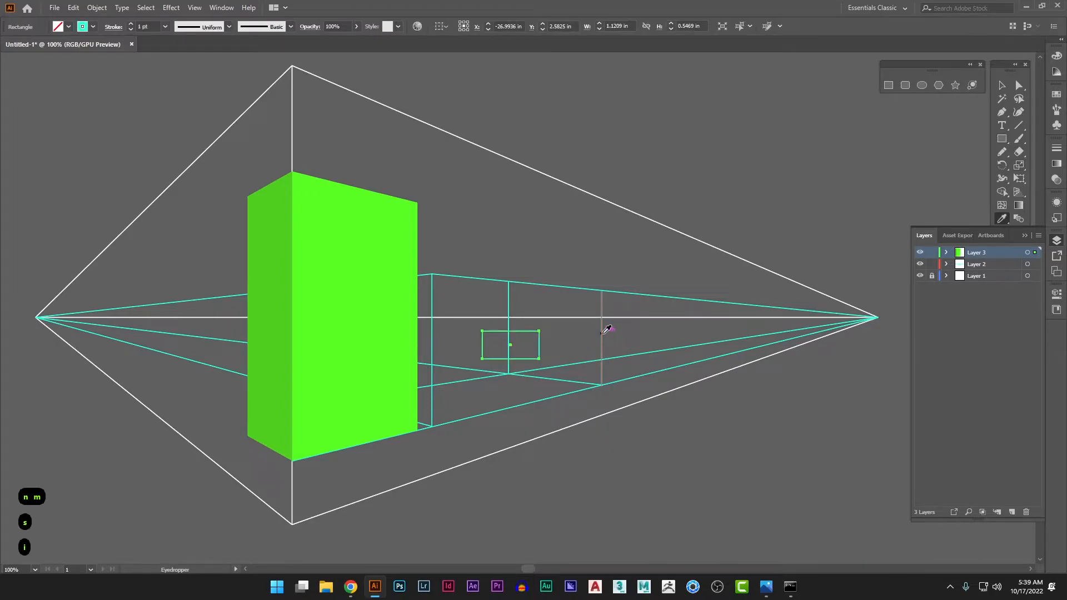
{"action": "key", "text": "v"}
{"action": "key", "text": "shift+x"}
Duplicate the turquoise rectangle to the left of the original
{"action": "key", "text": "v"}
{"action": "left_click", "coordinate": [568, 338]}
{"action": "left_click_drag", "start_coordinate": [502, 352], "coordinate": [441, 352]}
Hide the two green box face paths in Layer 3 to expose the second box's construction lines
{"action": "scroll", "coordinate": [443, 352], "scroll_direction": "up", "scroll_amount": 1}
{"action": "scroll", "coordinate": [443, 356], "scroll_direction": "up", "scroll_amount": 2}
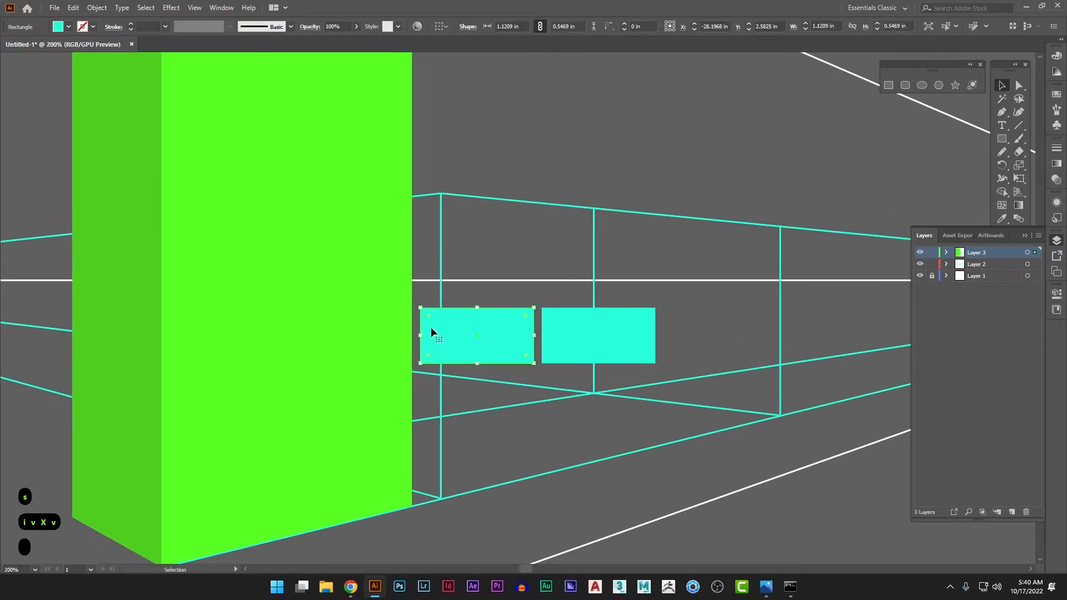
{"action": "left_click", "coordinate": [946, 253]}
{"action": "left_click", "coordinate": [920, 287]}
{"action": "left_click", "coordinate": [920, 299]}
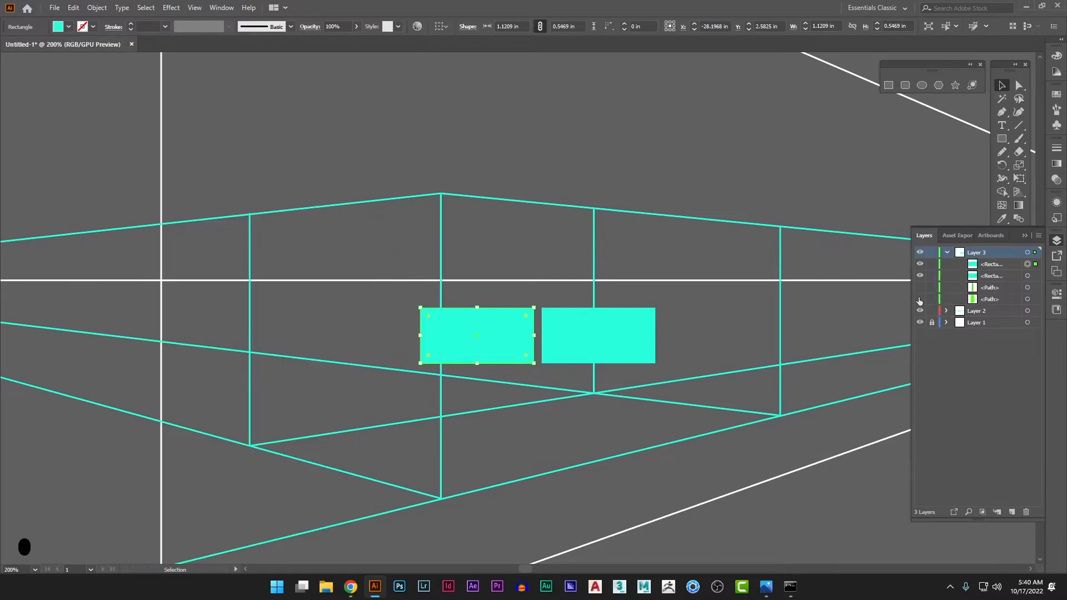
Reshape the left turquoise rectangle into the box's left face by moving its four corners onto the construction line intersections
{"action": "key", "text": "a"}
{"action": "left_click", "coordinate": [488, 289]}
{"action": "left_click_drag", "start_coordinate": [420, 308], "coordinate": [249, 214]}
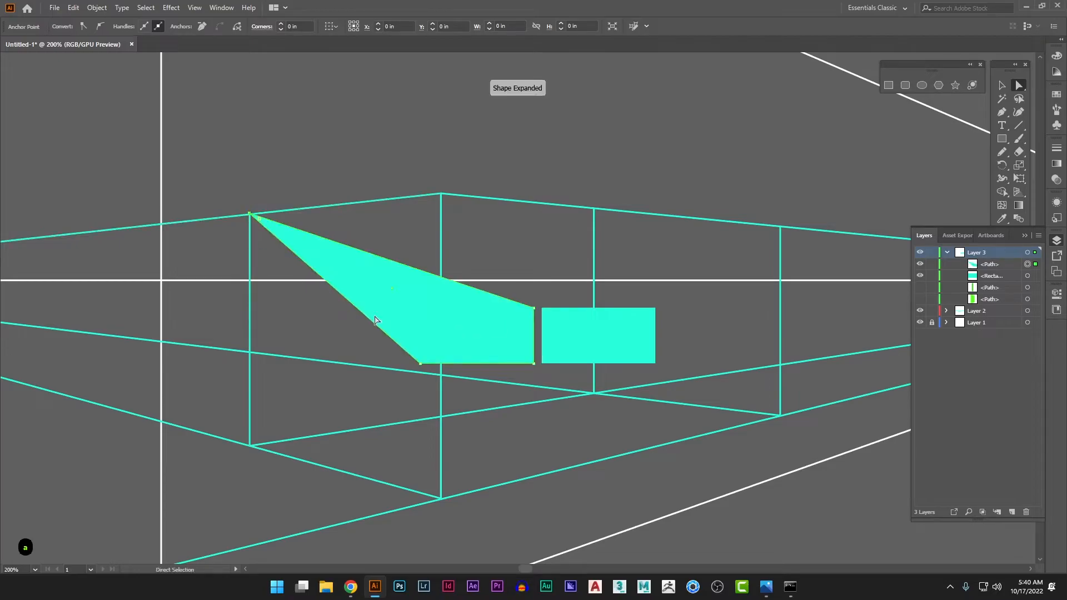
{"action": "left_click_drag", "start_coordinate": [420, 364], "coordinate": [249, 447]}
{"action": "left_click_drag", "start_coordinate": [533, 363], "coordinate": [439, 499]}
{"action": "left_click_drag", "start_coordinate": [533, 307], "coordinate": [442, 195]}
{"action": "left_click", "coordinate": [561, 260]}
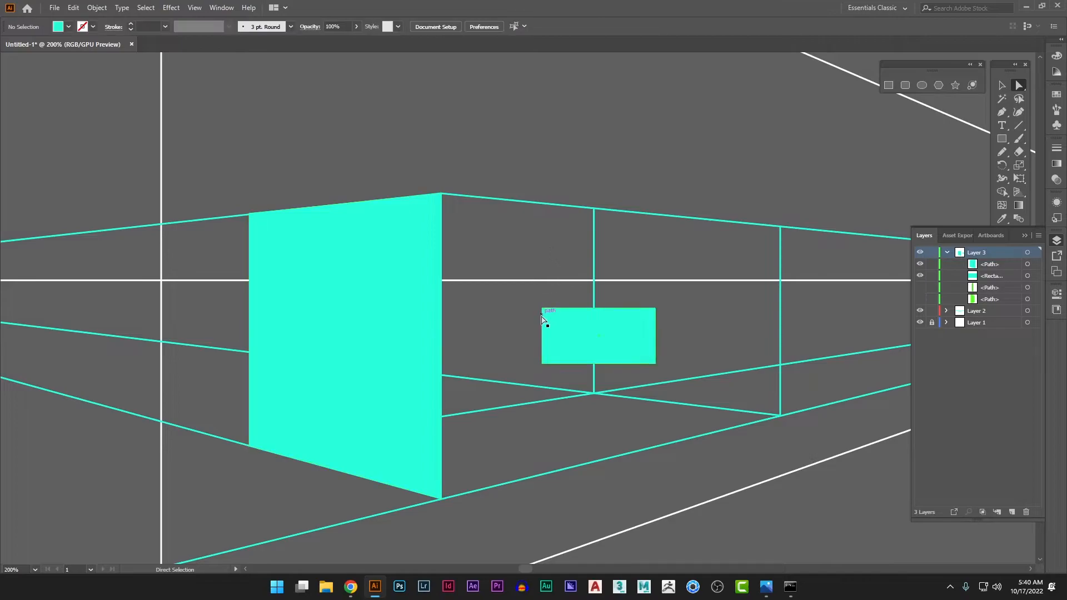
Reshape the other turquoise rectangle into the box's right face by moving its corners to the ends of the front and right verticals
{"action": "left_click_drag", "start_coordinate": [542, 308], "coordinate": [441, 194]}
{"action": "left_click_drag", "start_coordinate": [542, 364], "coordinate": [446, 489]}
{"action": "left_click_drag", "start_coordinate": [659, 365], "coordinate": [780, 415]}
{"action": "left_click_drag", "start_coordinate": [657, 309], "coordinate": [780, 228]}
{"action": "key", "text": "v"}
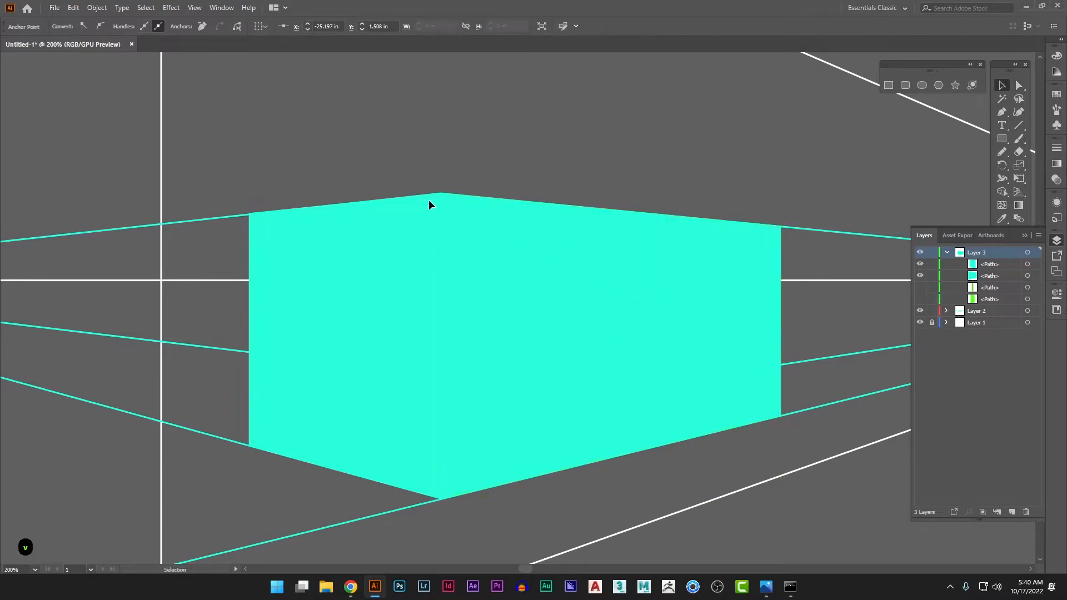
Darken the fill of the second box's left face to turquoise 1FC1A2
{"action": "left_click", "coordinate": [419, 207]}
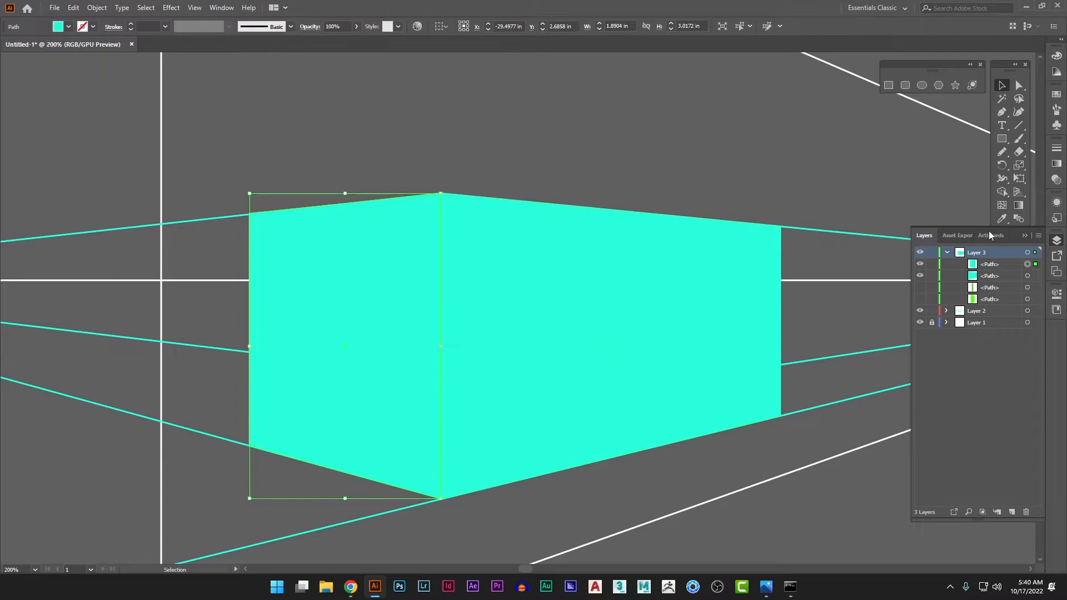
{"action": "left_click", "coordinate": [924, 236]}
{"action": "double_click", "coordinate": [1002, 279]}
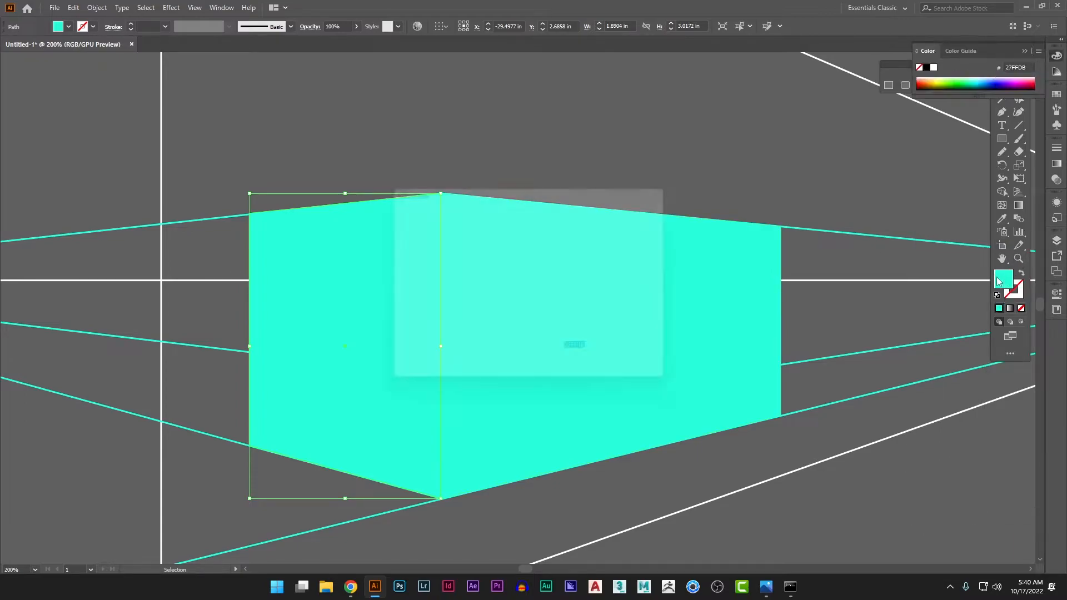
{"action": "left_click", "coordinate": [568, 300]}
{"action": "left_click_drag", "start_coordinate": [557, 218], "coordinate": [557, 248]}
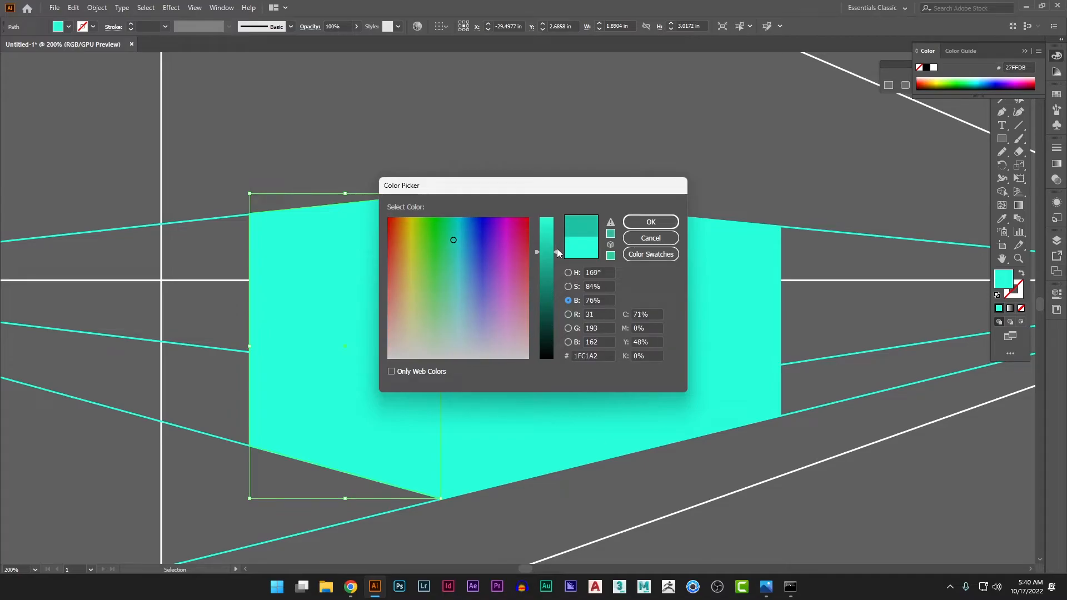
{"action": "left_click", "coordinate": [638, 223]}
{"action": "left_click", "coordinate": [666, 159]}
Show the two hidden green box face paths in Layer 3
{"action": "scroll", "coordinate": [684, 290], "scroll_direction": "down", "scroll_amount": 1}
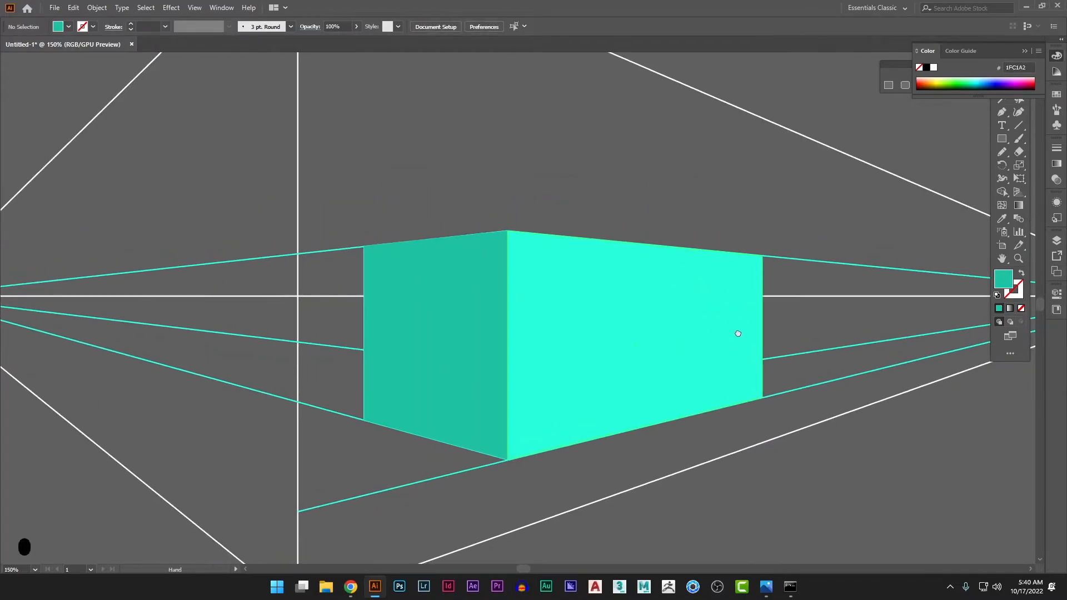
{"action": "left_click", "coordinate": [1056, 241]}
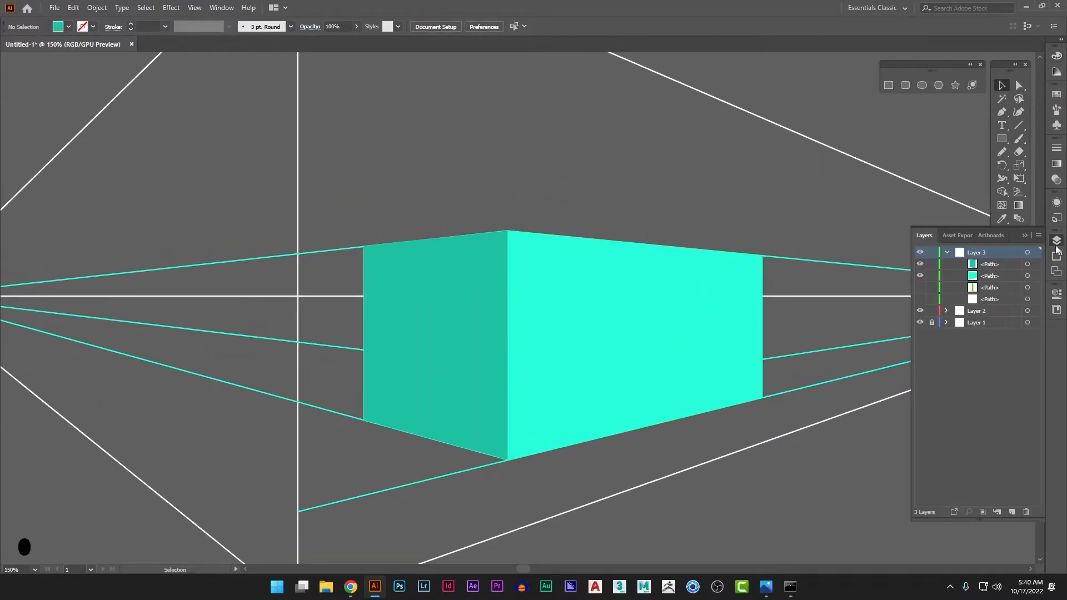
{"action": "left_click", "coordinate": [920, 298]}
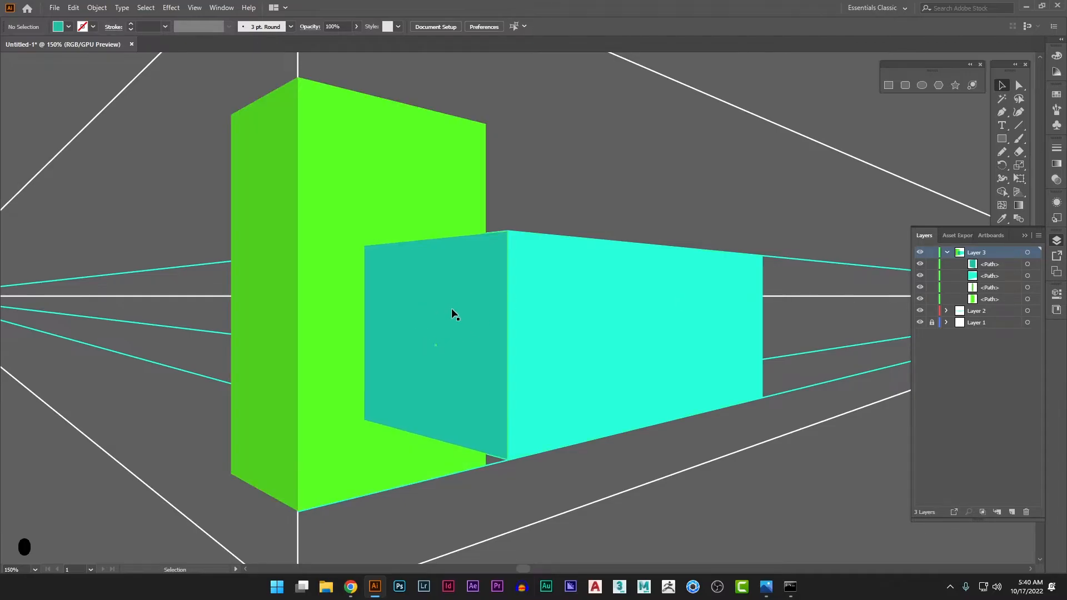
{"action": "scroll", "coordinate": [451, 314], "scroll_direction": "down", "scroll_amount": 1}
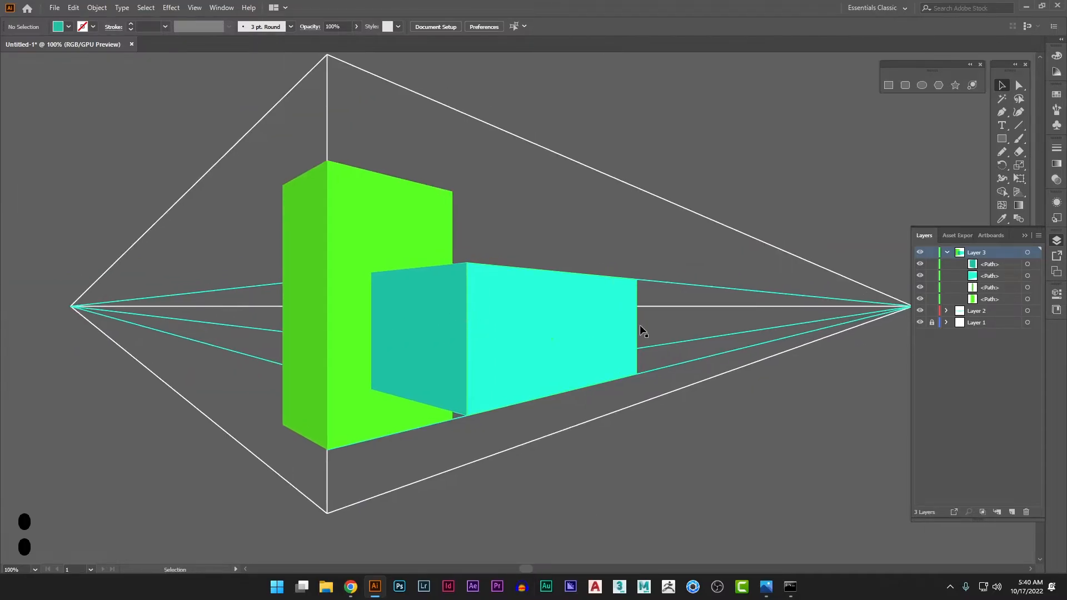
Try moving the two green face paths above the turquoise paths in Layer 3, and undo the reordering
{"action": "left_click", "coordinate": [991, 298]}
{"action": "left_click", "coordinate": [996, 290], "text": "shift"}
{"action": "left_click_drag", "start_coordinate": [1008, 286], "coordinate": [1009, 258]}
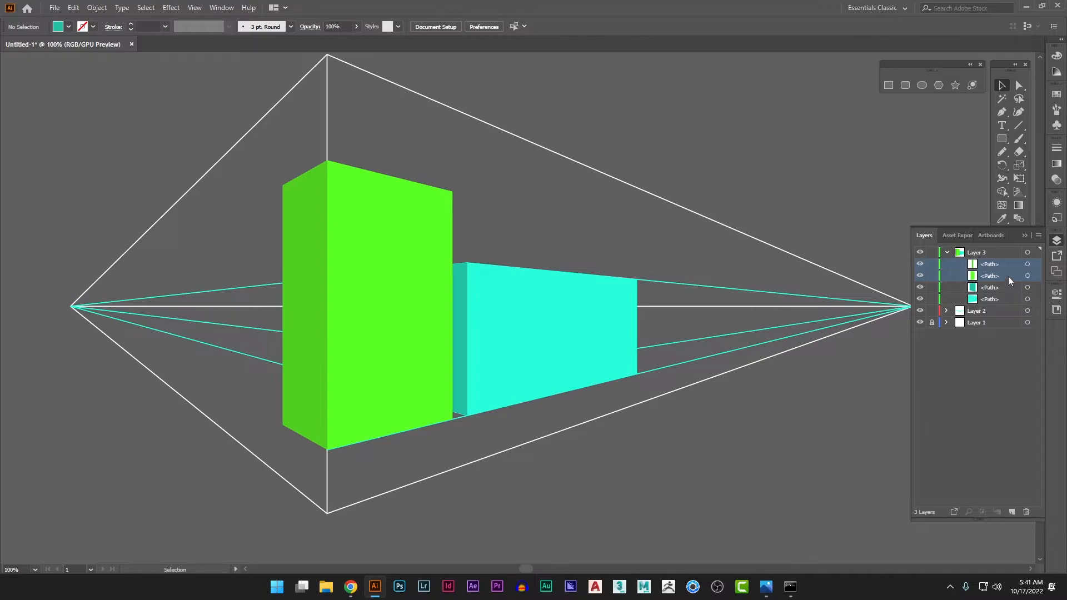
{"action": "key", "text": "ctrl+z"}
Try sending the turquoise box's left face to the back of the stacking order, and undo it
{"action": "left_click", "coordinate": [431, 345]}
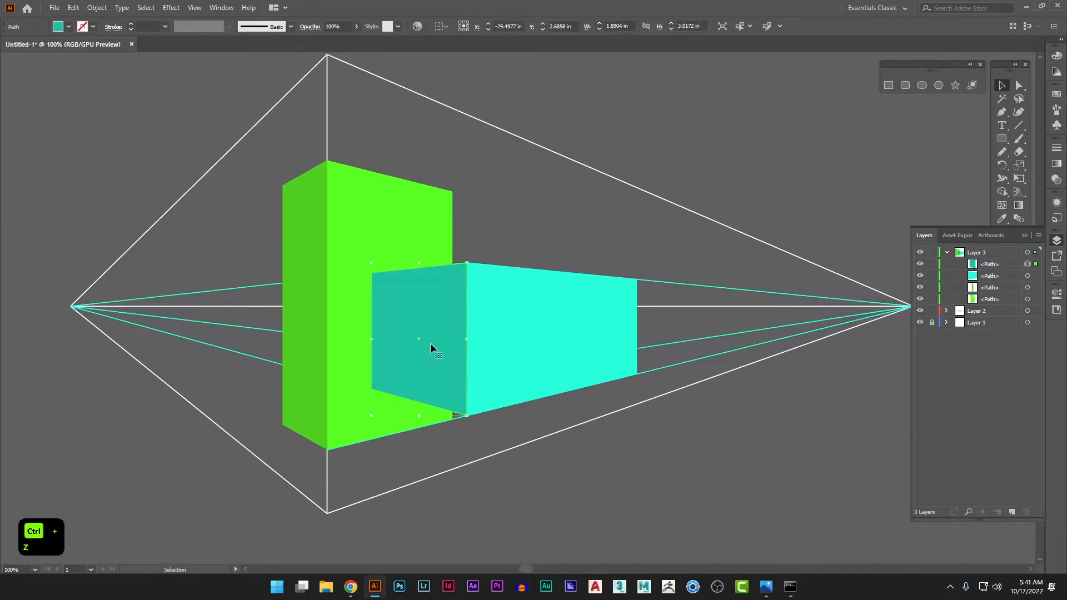
{"action": "right_click", "coordinate": [430, 345]}
{"action": "mouse_move", "coordinate": [489, 288]}
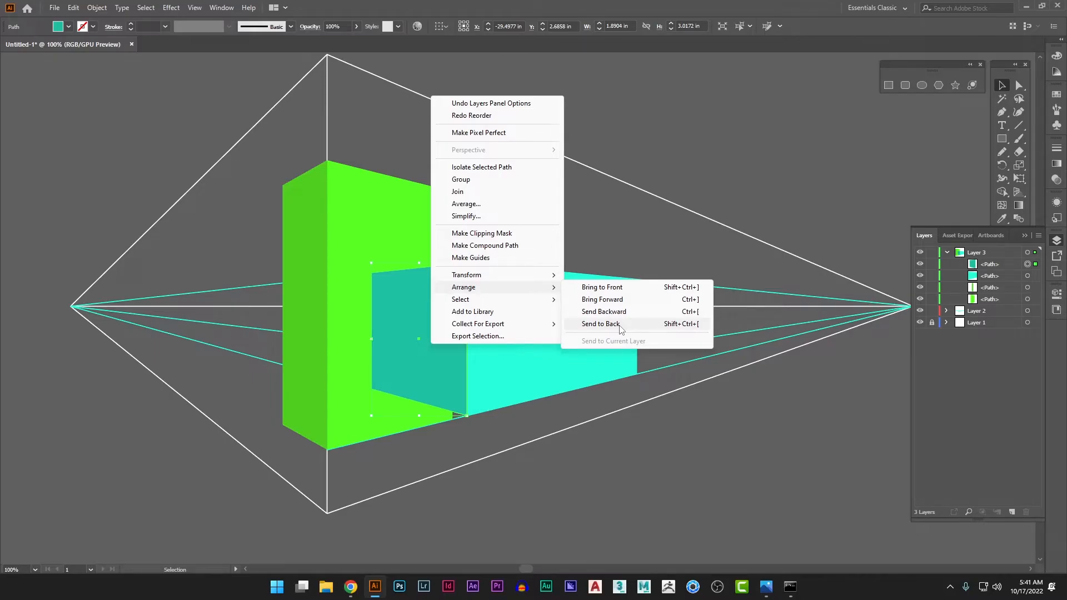
{"action": "left_click", "coordinate": [601, 324]}
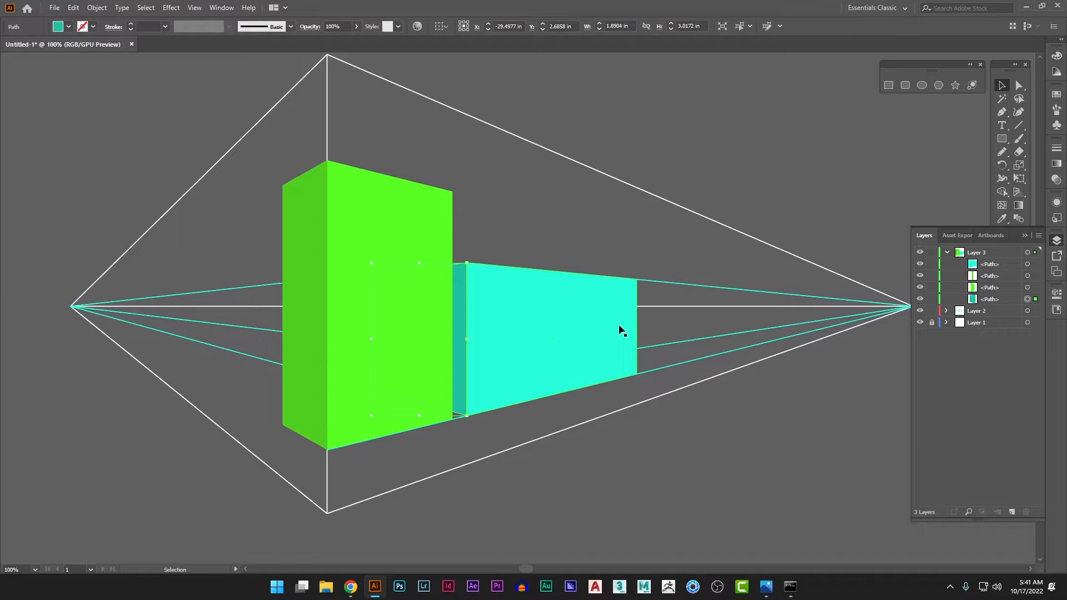
{"action": "key", "text": "ctrl+z"}
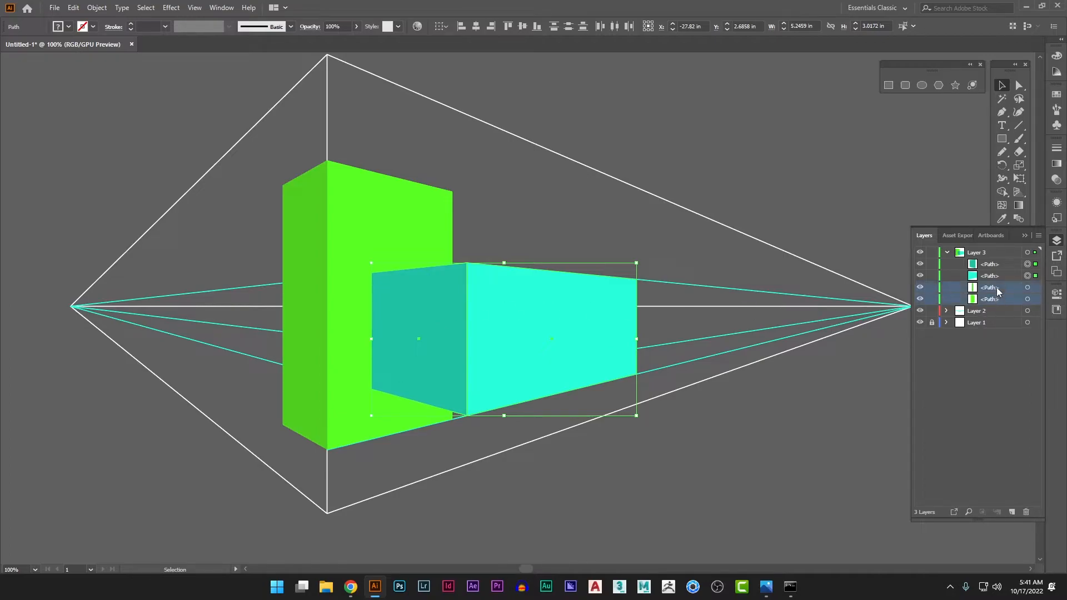
Select both green face paths in Layer 3 and move them above the turquoise paths so the green box is in front
{"action": "left_click", "coordinate": [1036, 298]}
{"action": "left_click", "coordinate": [1037, 287]}
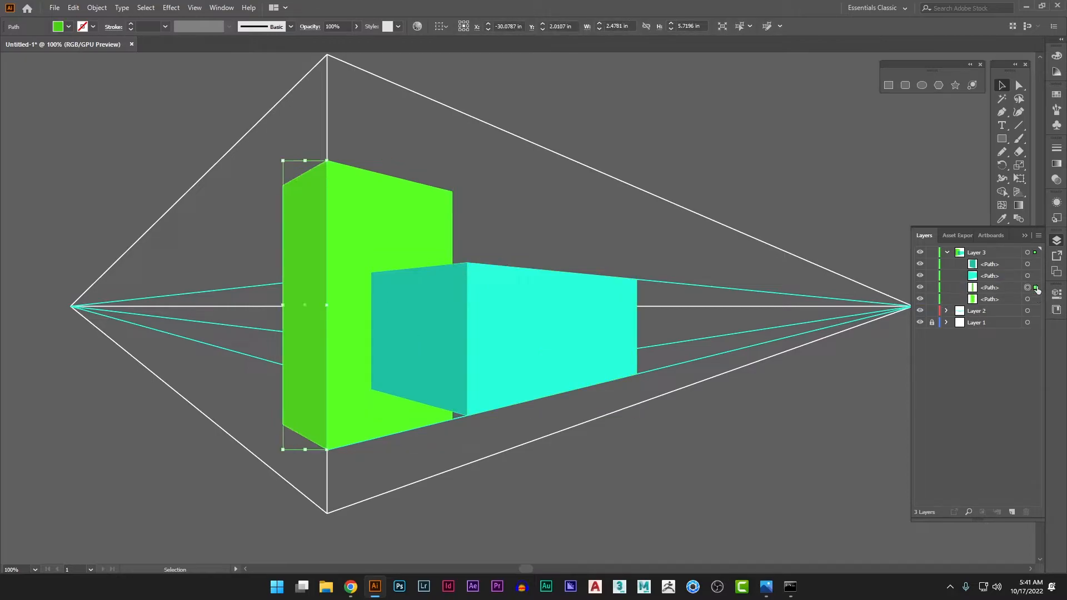
{"action": "left_click", "coordinate": [1037, 299], "text": "shift"}
{"action": "left_click", "coordinate": [1002, 288]}
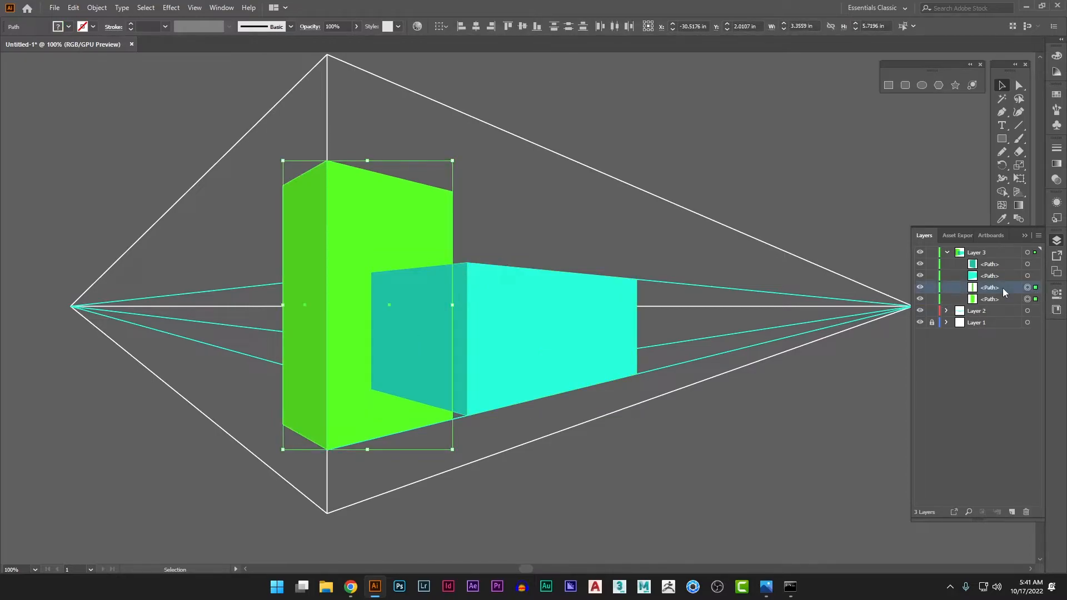
{"action": "left_click", "coordinate": [1001, 301], "text": "shift"}
{"action": "left_click_drag", "start_coordinate": [1000, 288], "coordinate": [999, 263]}
{"action": "left_click", "coordinate": [754, 449]}
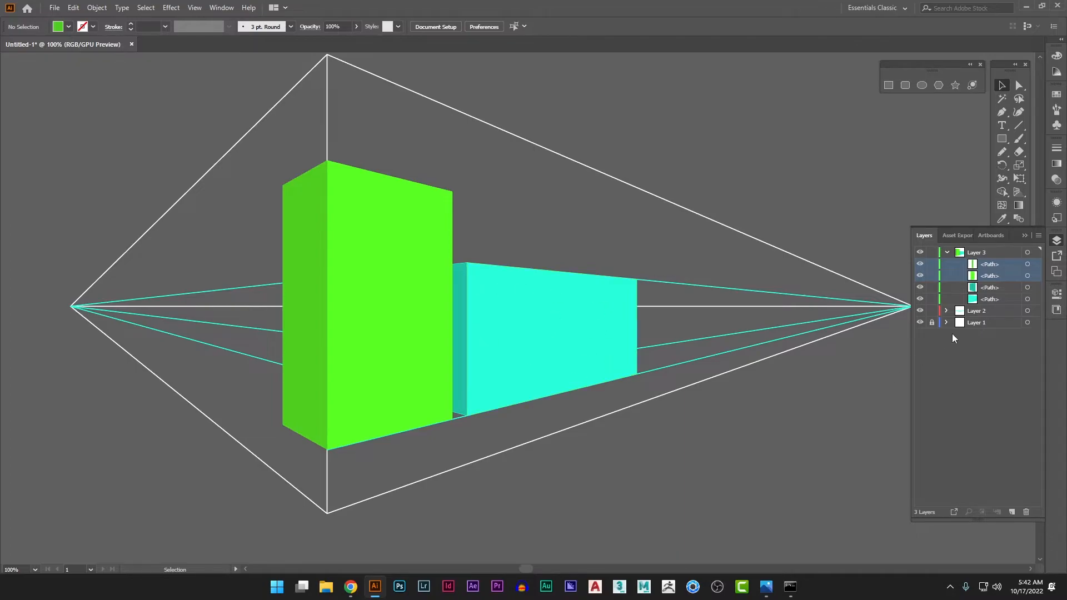
Show the hidden line group in Layer 2 and set the stroke weight of everything on that layer to 0.25 pt
{"action": "left_click", "coordinate": [946, 311]}
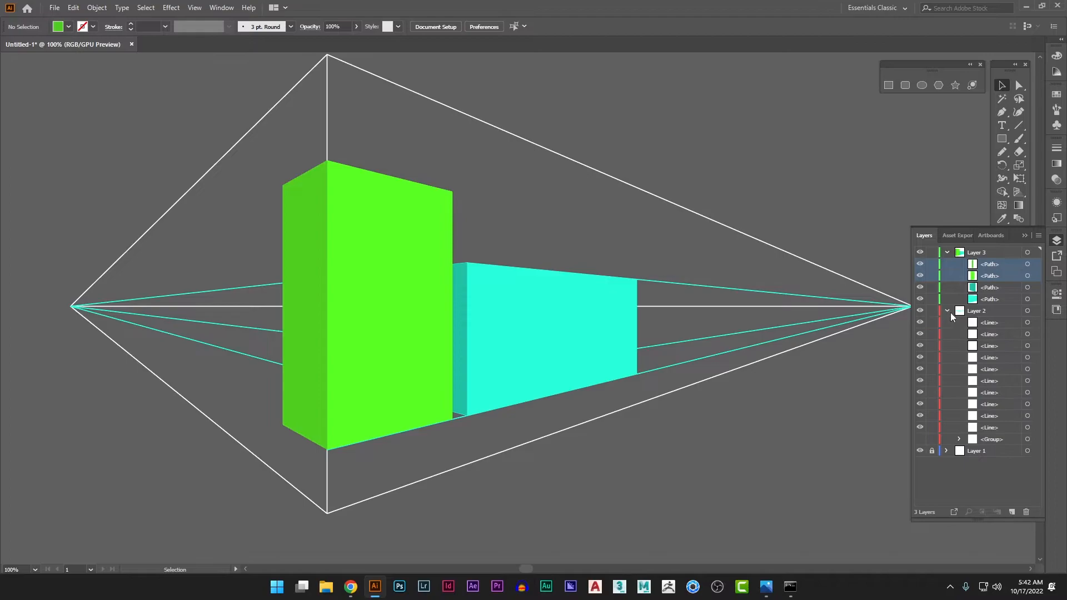
{"action": "left_click", "coordinate": [919, 439]}
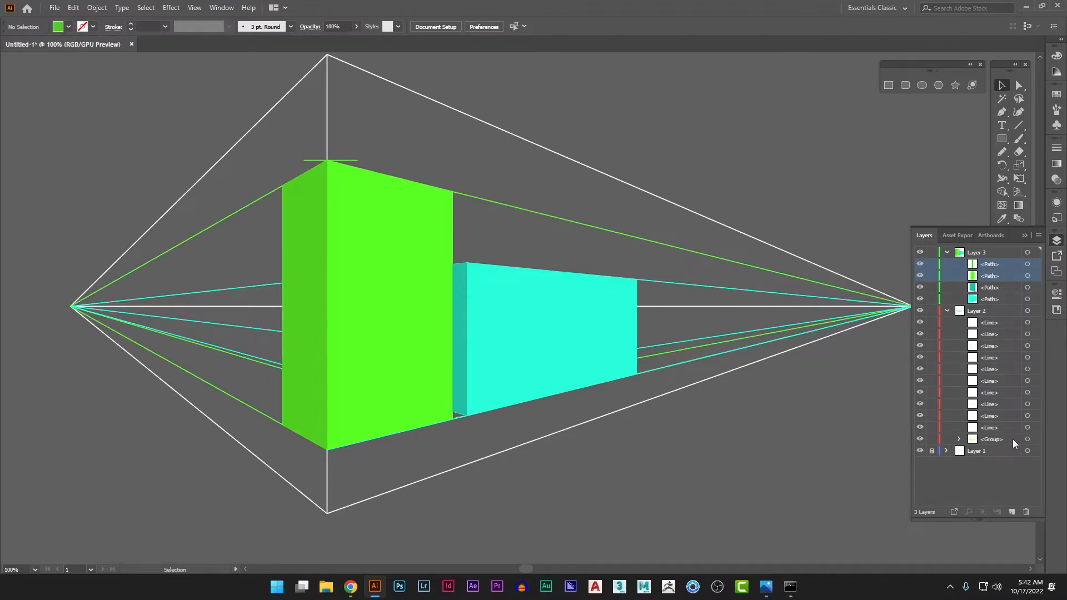
{"action": "left_click", "coordinate": [1003, 312]}
{"action": "left_click", "coordinate": [1035, 311]}
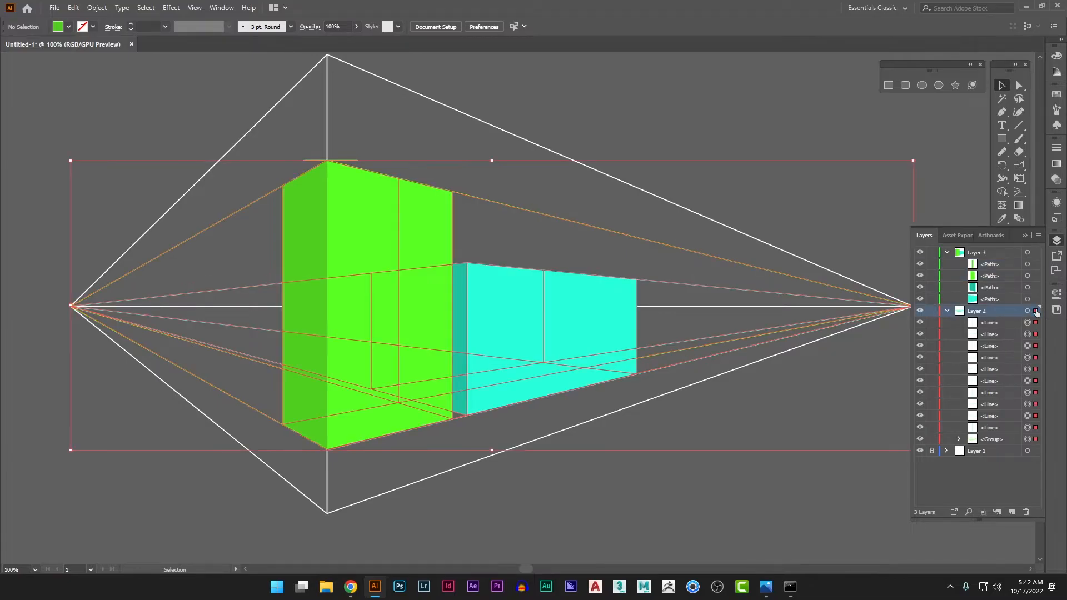
{"action": "left_click", "coordinate": [165, 27]}
{"action": "left_click", "coordinate": [173, 38]}
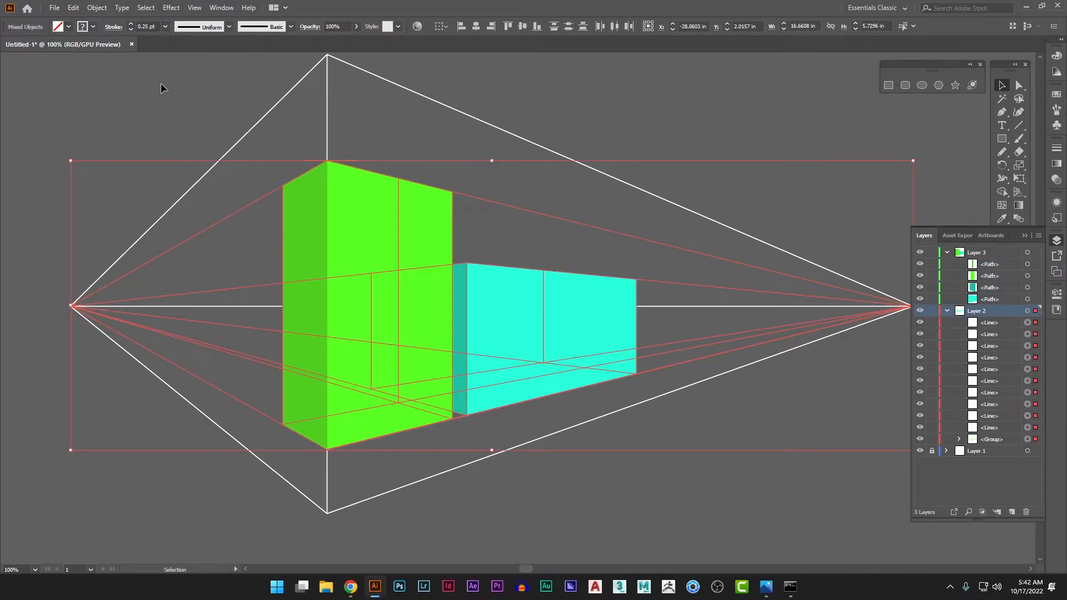
{"action": "left_click", "coordinate": [161, 82]}
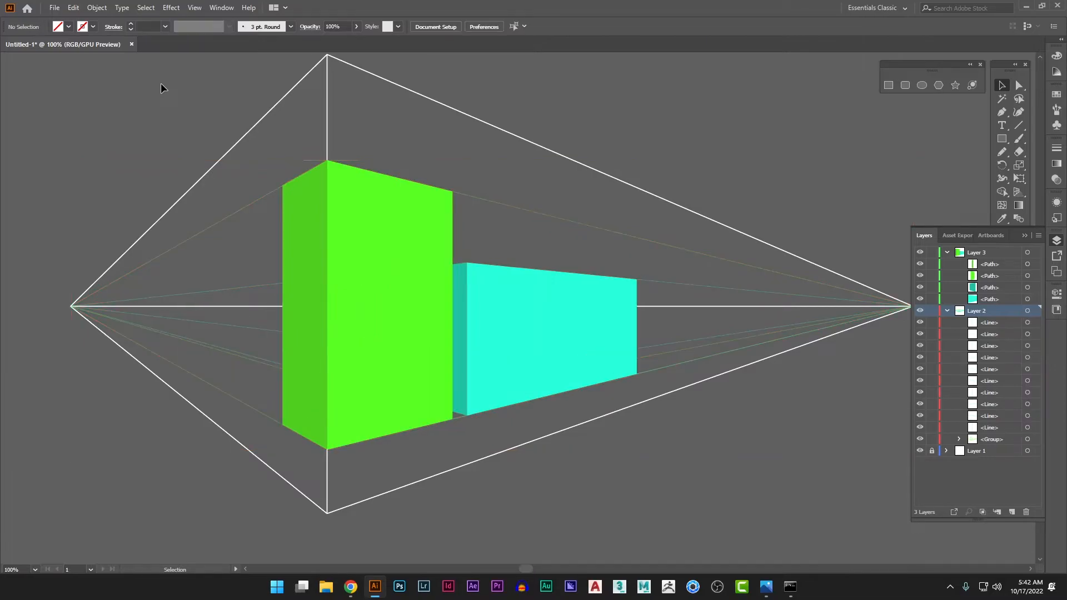
{"action": "key", "text": "space"}
{"action": "left_click_drag", "start_coordinate": [155, 96], "coordinate": [163, 111]}
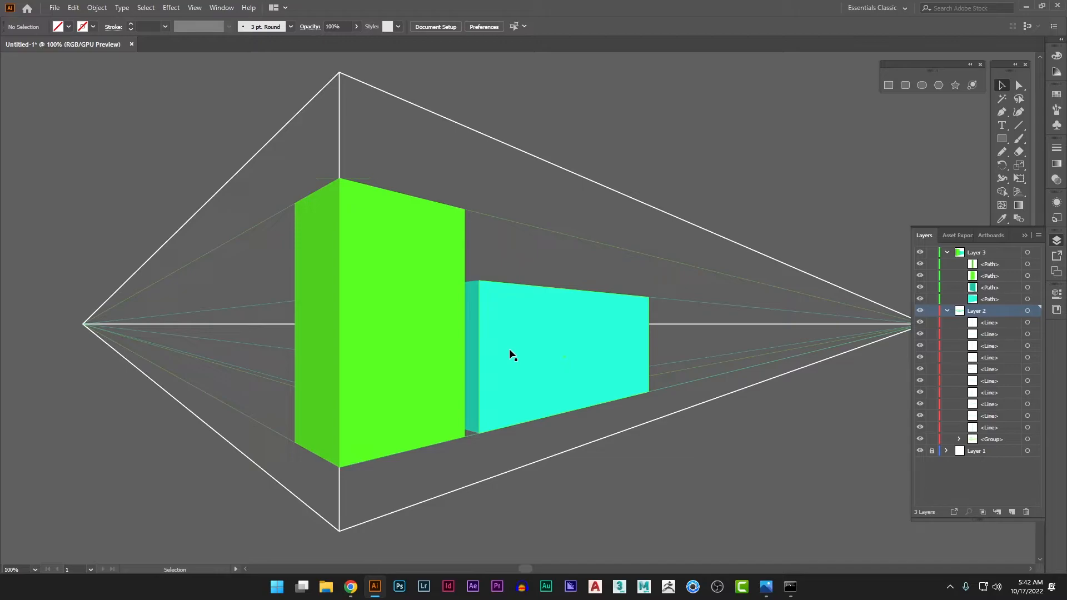
Hide Layer 3 and create a new layer placed below Layer 1
{"action": "left_click", "coordinate": [920, 254]}
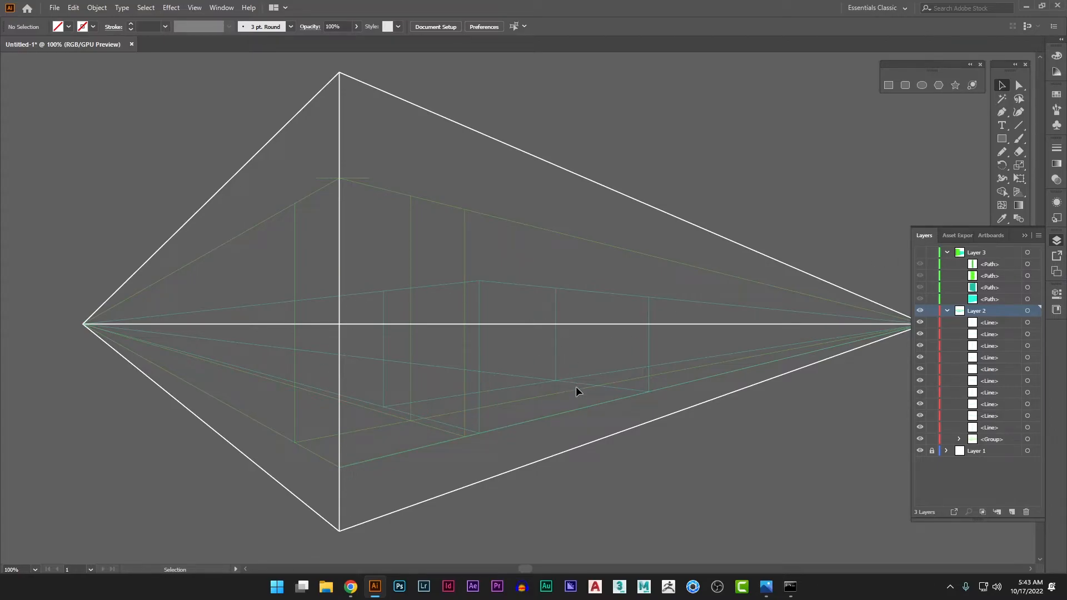
{"action": "key", "text": "ctrl+minus"}
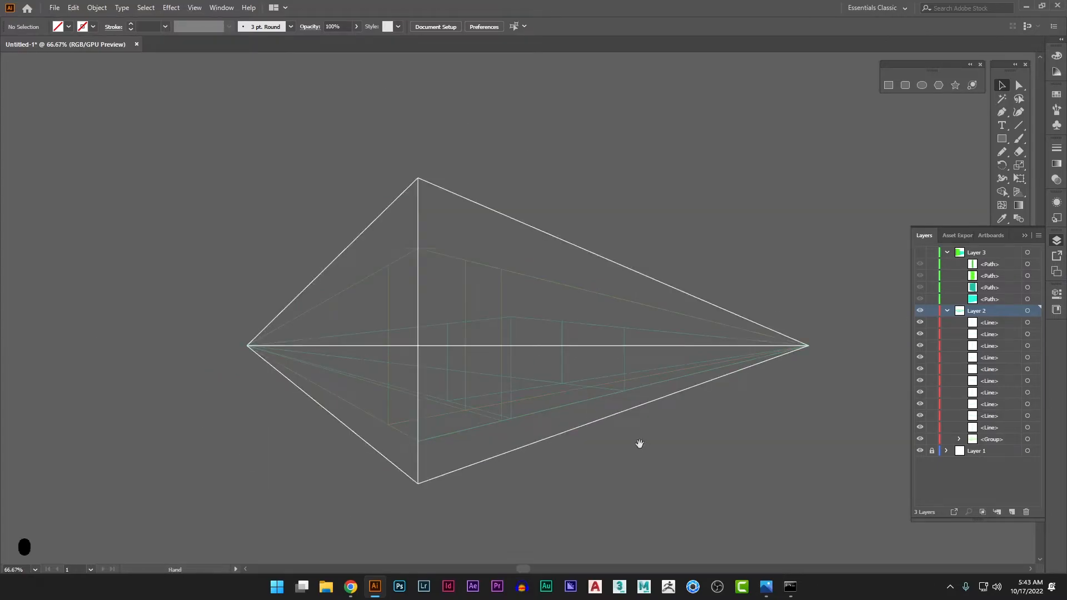
{"action": "left_click_drag", "start_coordinate": [638, 443], "coordinate": [583, 392]}
{"action": "left_click", "coordinate": [998, 456]}
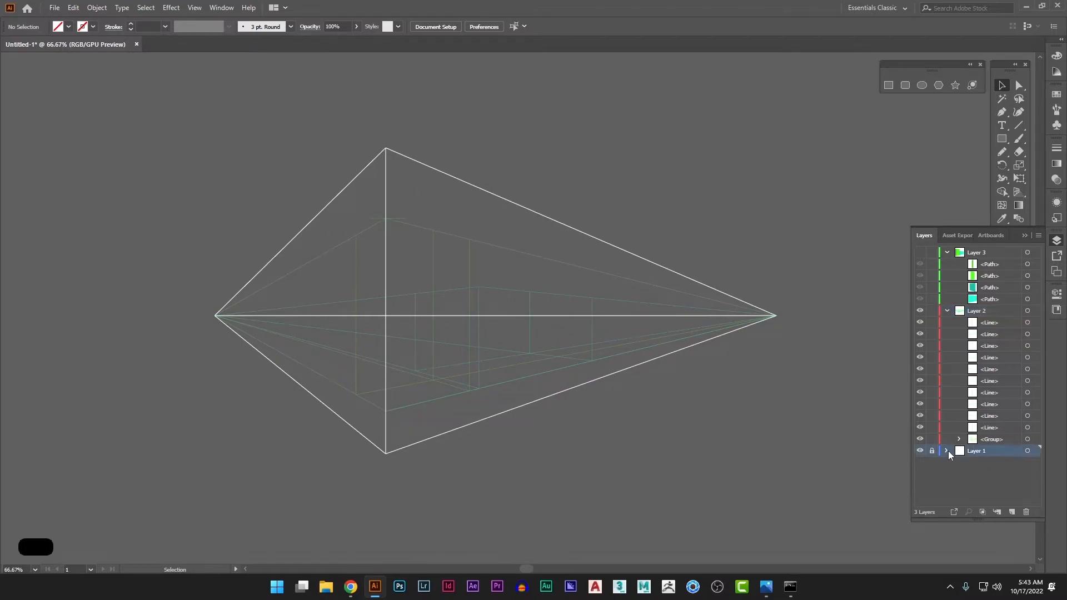
{"action": "left_click", "coordinate": [1012, 512]}
{"action": "left_click_drag", "start_coordinate": [998, 450], "coordinate": [997, 473]}
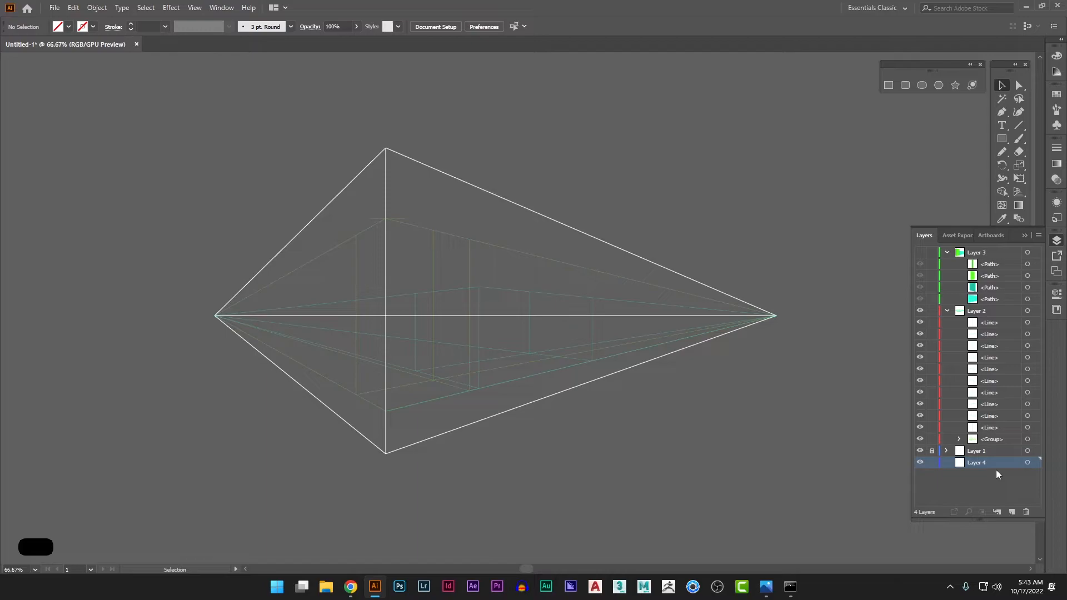
Draw a background rectangle about 38 by 19.4 in around the whole perspective grid on the new bottom layer
{"action": "scroll", "coordinate": [512, 398], "scroll_direction": "down", "scroll_amount": 1}
{"action": "left_click_drag", "start_coordinate": [628, 440], "coordinate": [640, 413]}
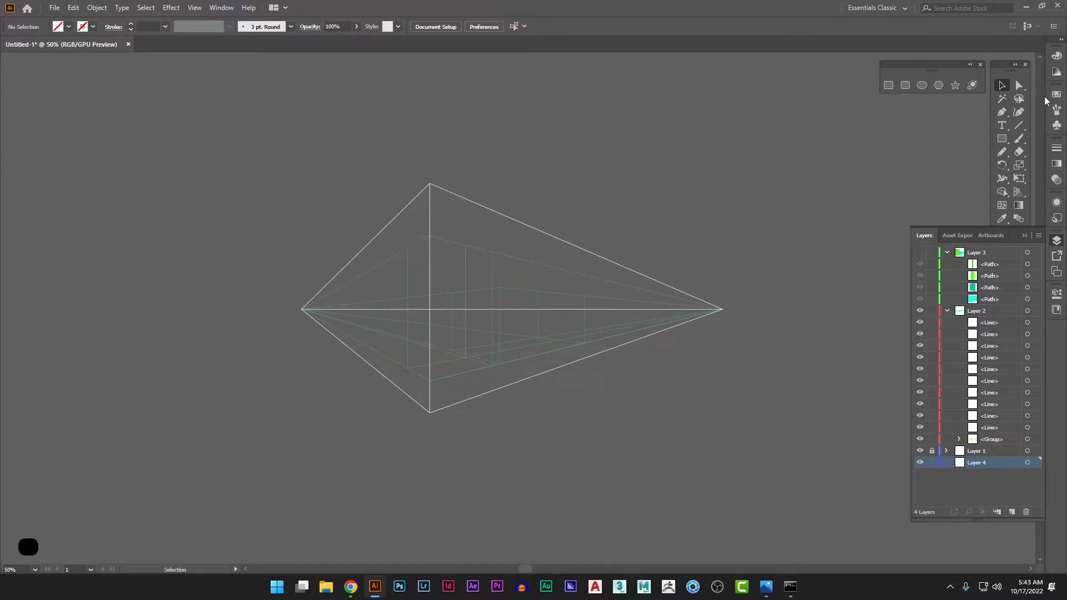
{"action": "left_click", "coordinate": [1002, 138]}
{"action": "left_click_drag", "start_coordinate": [37, 60], "coordinate": [999, 551]}
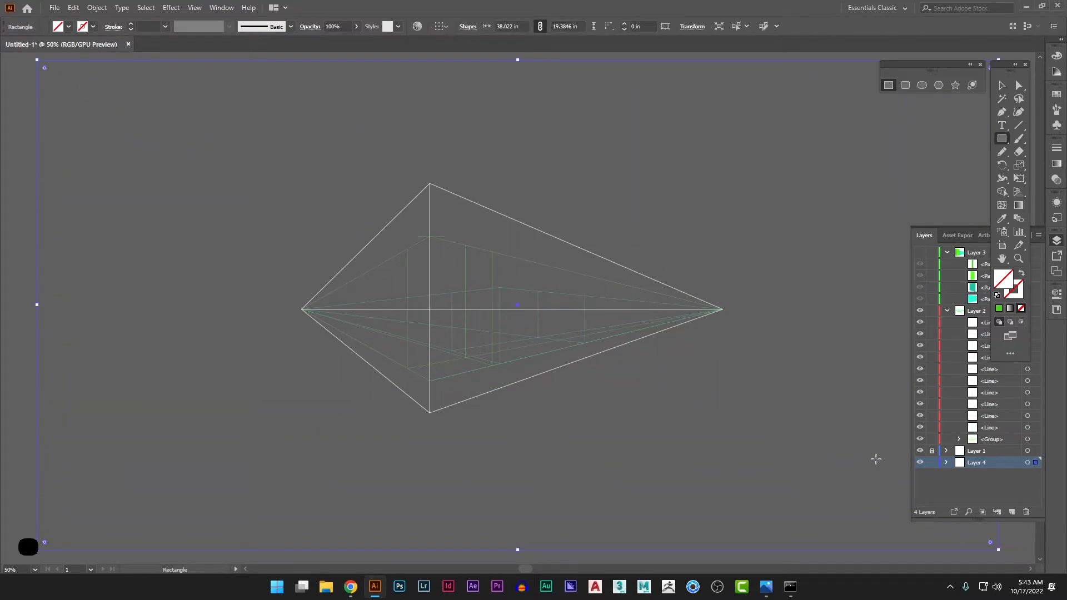
Fill the background rectangle with white (ffffff)
{"action": "double_click", "coordinate": [1004, 281]}
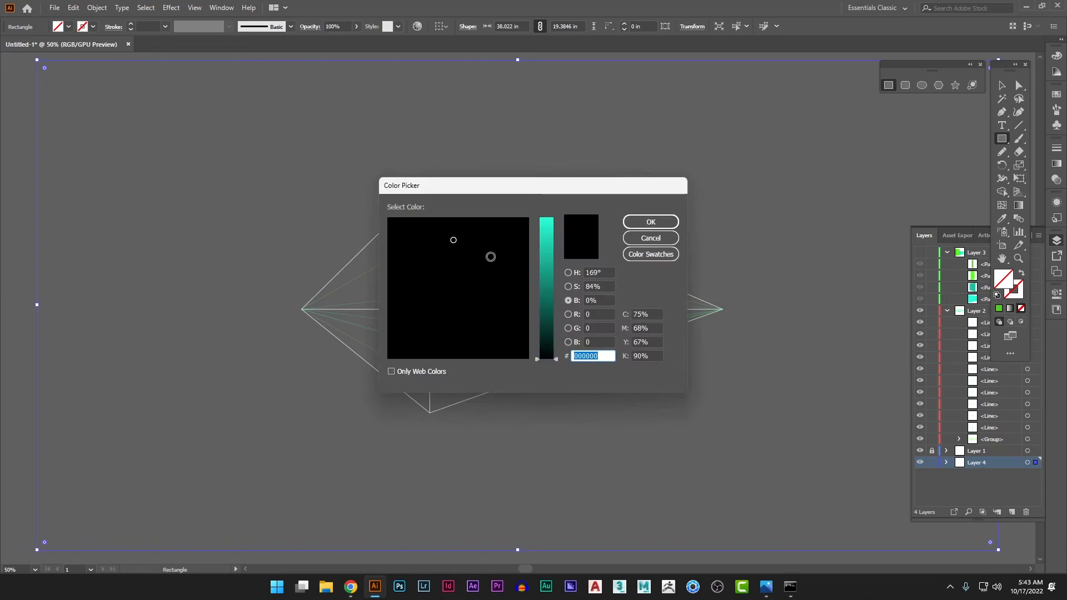
{"action": "type", "text": "ffffff"}
{"action": "left_click", "coordinate": [650, 222]}
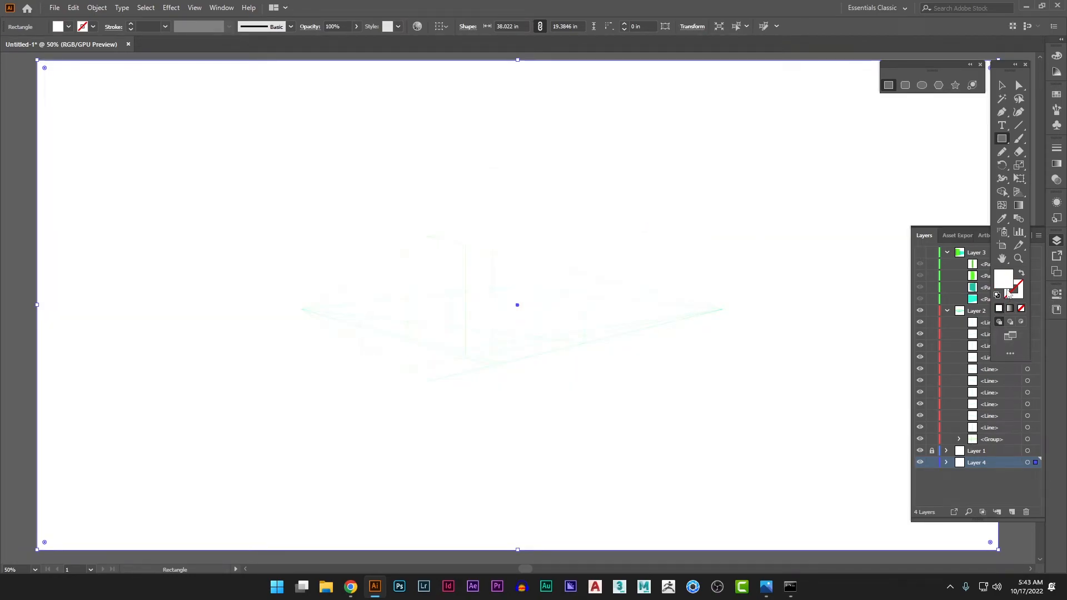
Change the background rectangle's fill to black (000000)
{"action": "double_click", "coordinate": [1003, 281]}
{"action": "left_click_drag", "start_coordinate": [554, 251], "coordinate": [553, 358]}
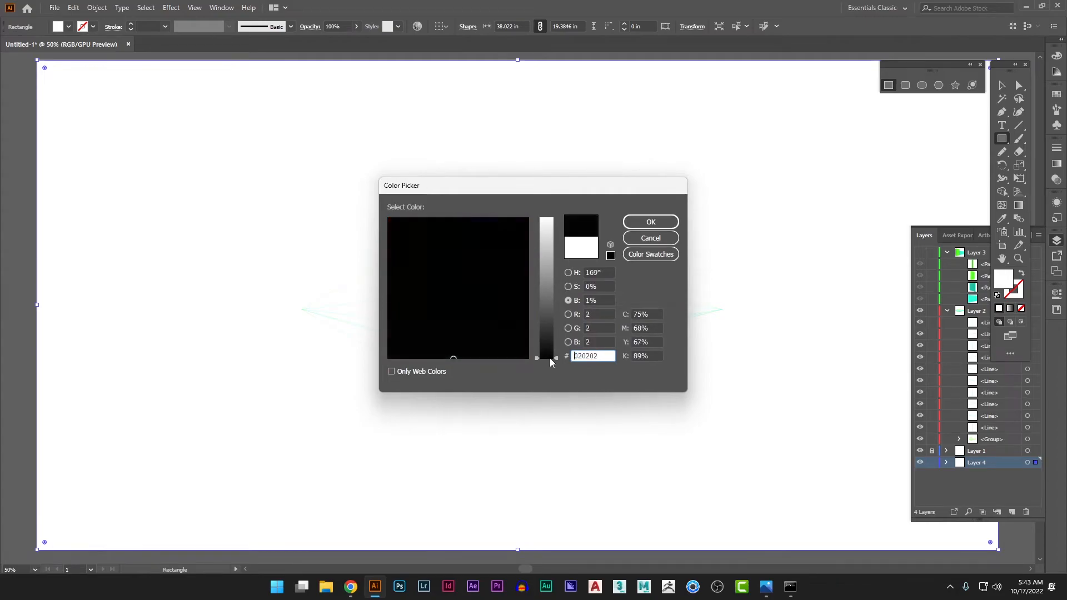
{"action": "left_click", "coordinate": [650, 221]}
{"action": "key", "text": "v"}
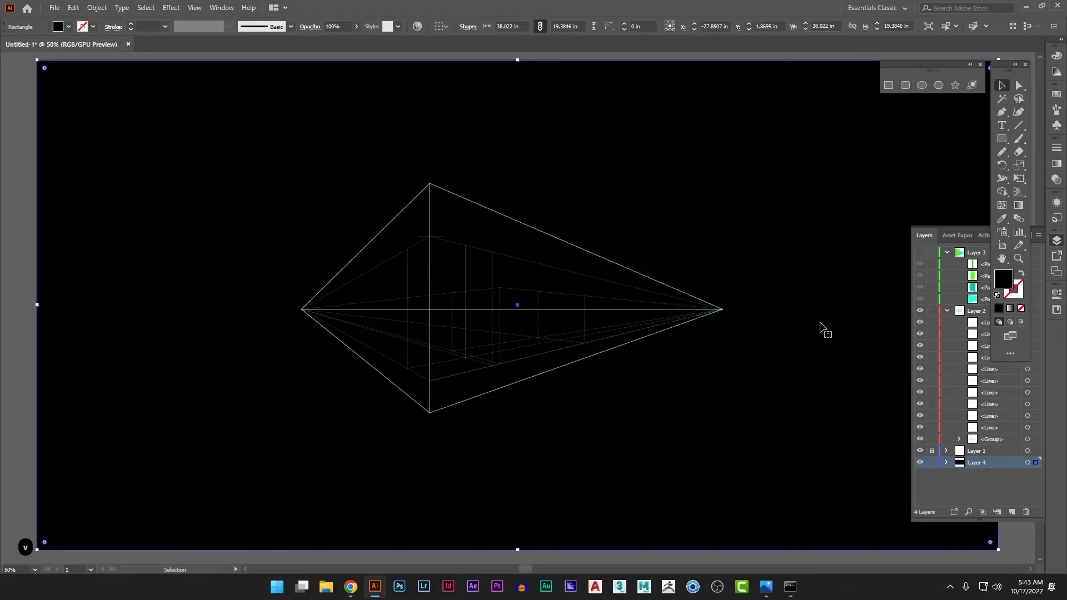
{"action": "scroll", "coordinate": [576, 290], "scroll_direction": "up", "scroll_amount": 2}
{"action": "scroll", "coordinate": [497, 340], "scroll_direction": "left", "scroll_amount": 1}
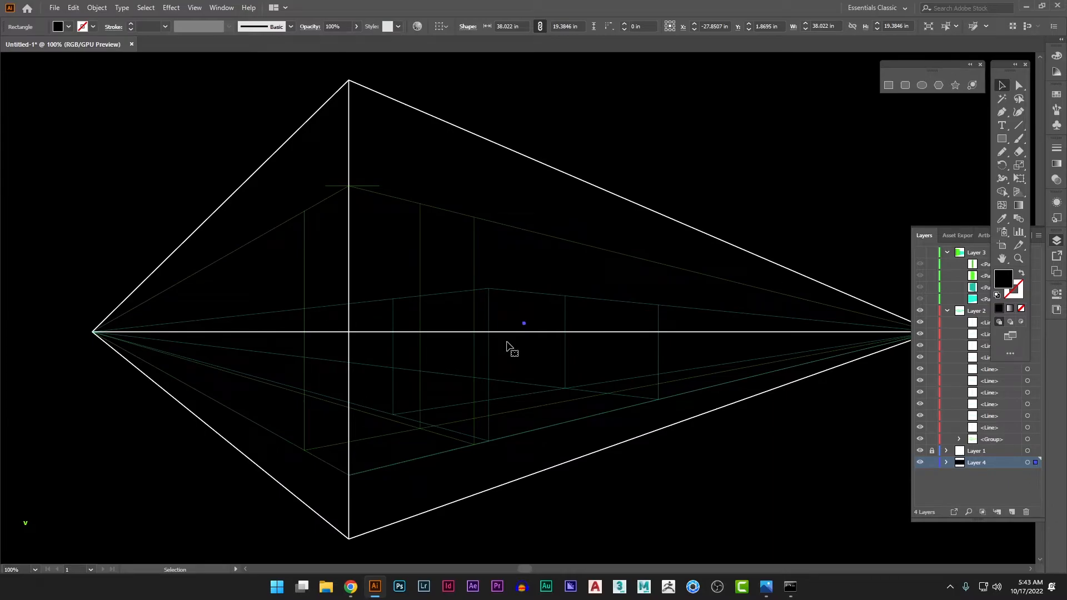
{"action": "left_click", "coordinate": [932, 462]}
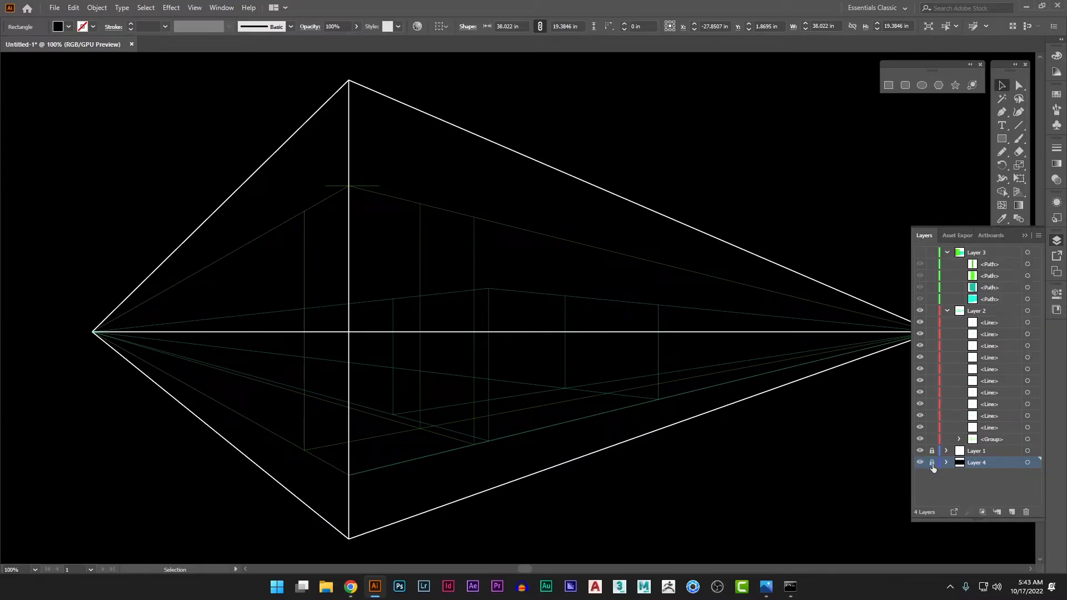
{"action": "left_click", "coordinate": [932, 462]}
Select the background rectangle and change its fill to very dark grey (111111)
{"action": "left_click", "coordinate": [831, 475]}
{"action": "left_click", "coordinate": [1056, 240]}
{"action": "double_click", "coordinate": [1003, 281]}
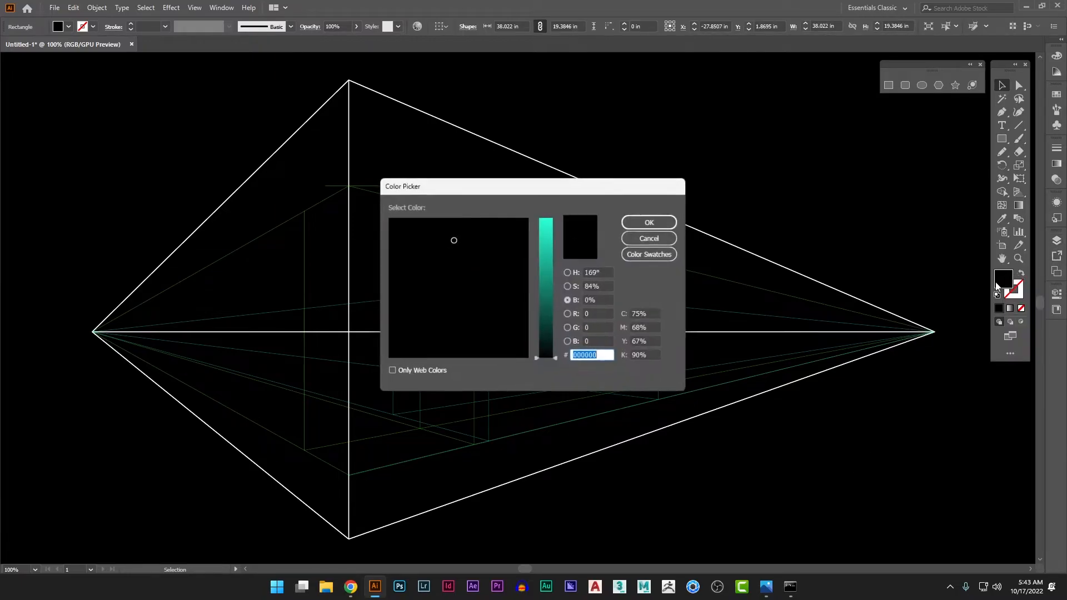
{"action": "left_click", "coordinate": [570, 272]}
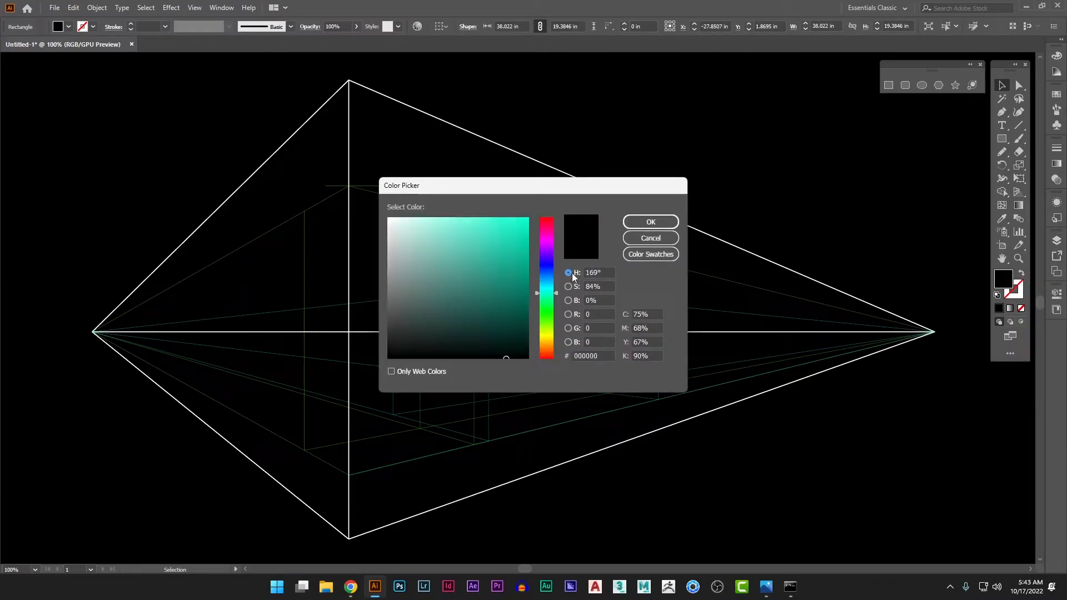
{"action": "left_click", "coordinate": [388, 349]}
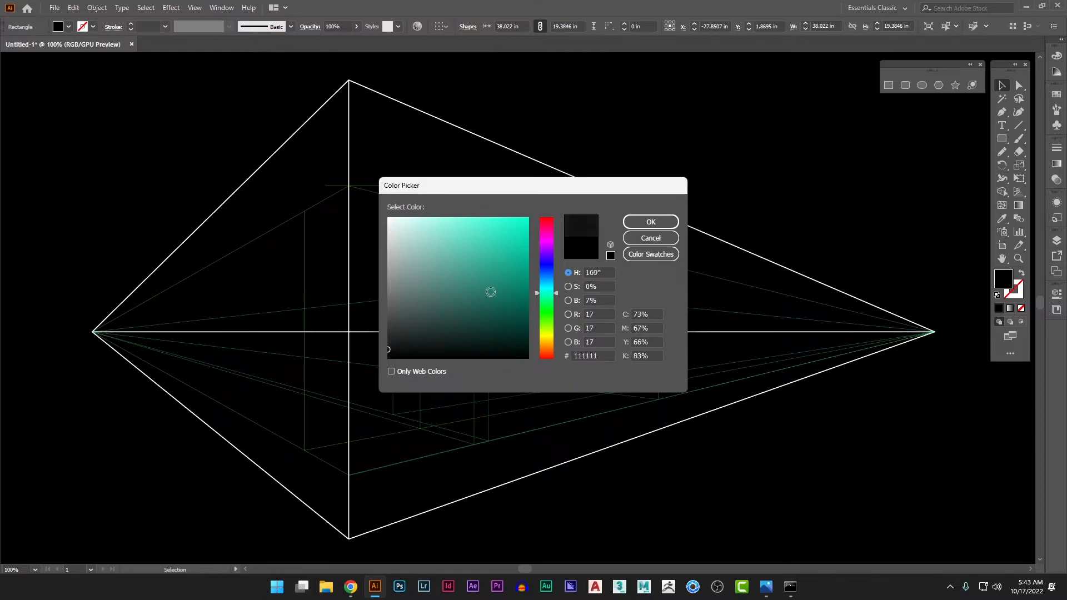
{"action": "left_click", "coordinate": [645, 225]}
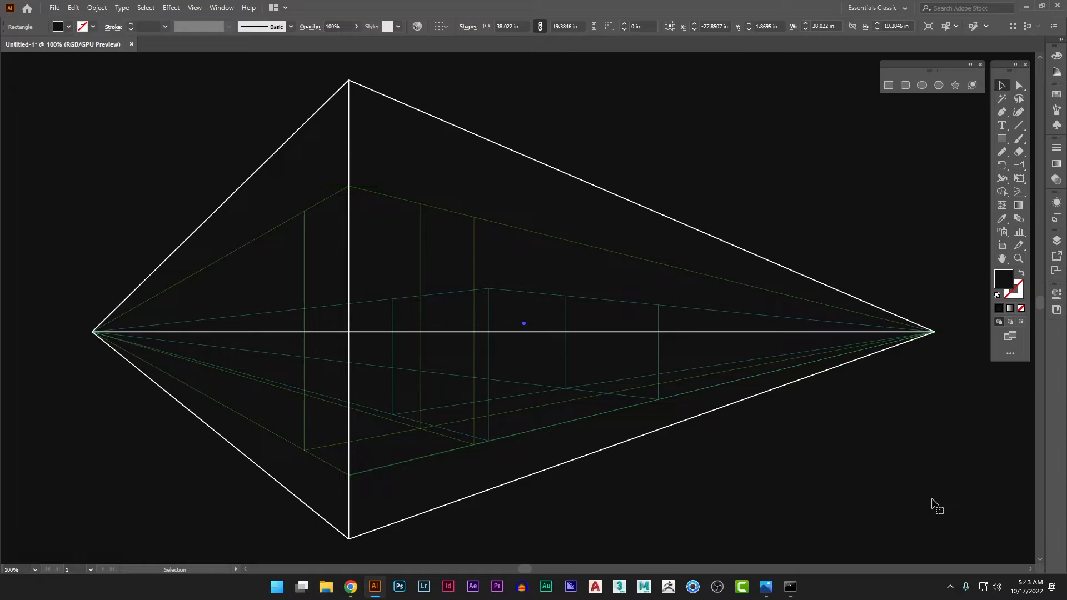
Lighten the background rectangle's fill to dark grey (2D2D2D)
{"action": "double_click", "coordinate": [1009, 282]}
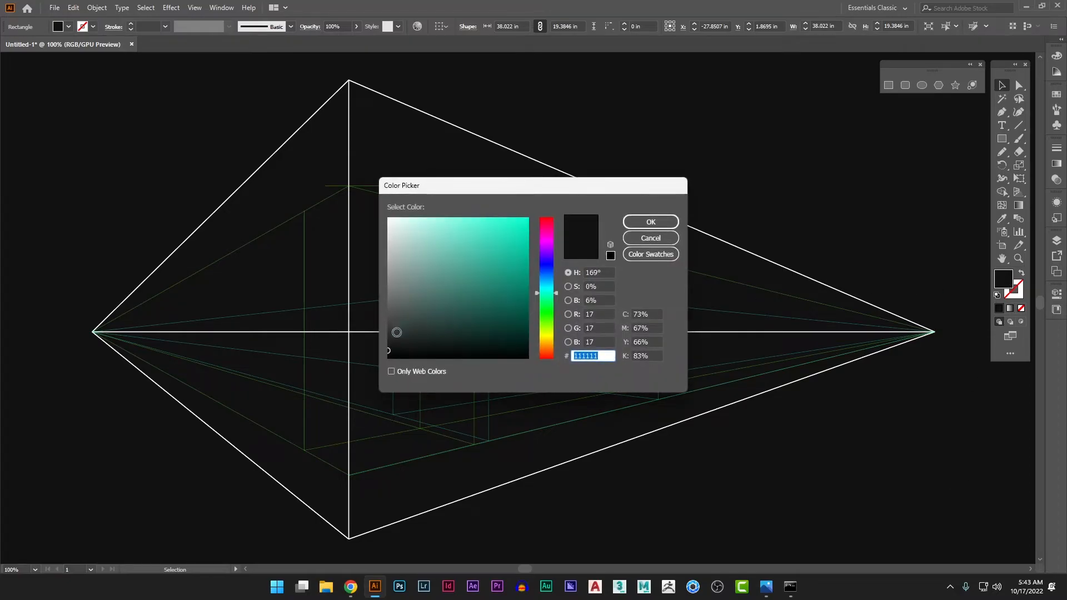
{"action": "left_click", "coordinate": [388, 335]}
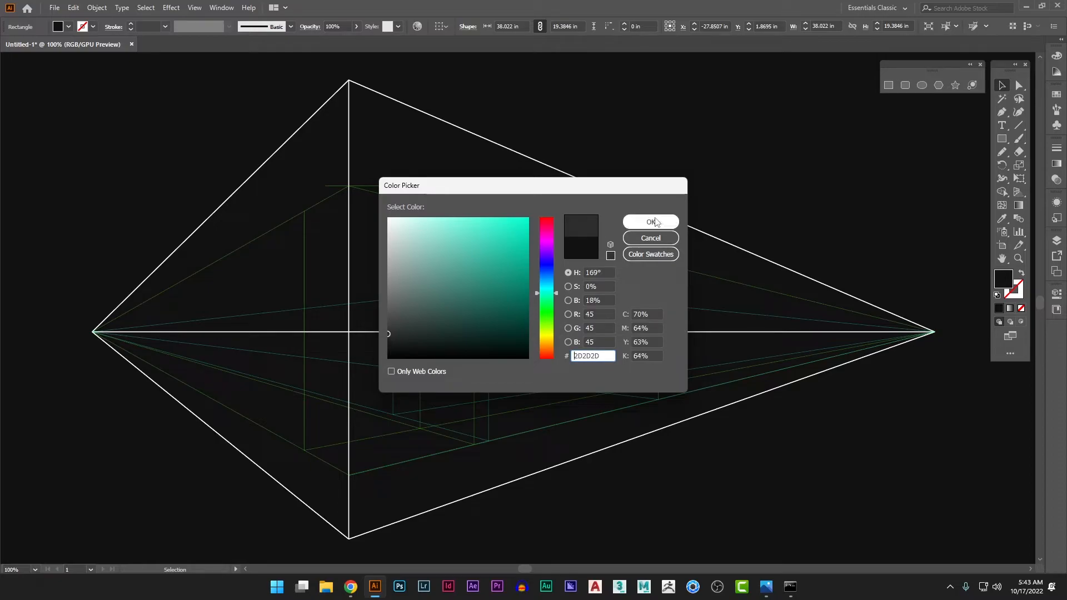
{"action": "left_click", "coordinate": [655, 222]}
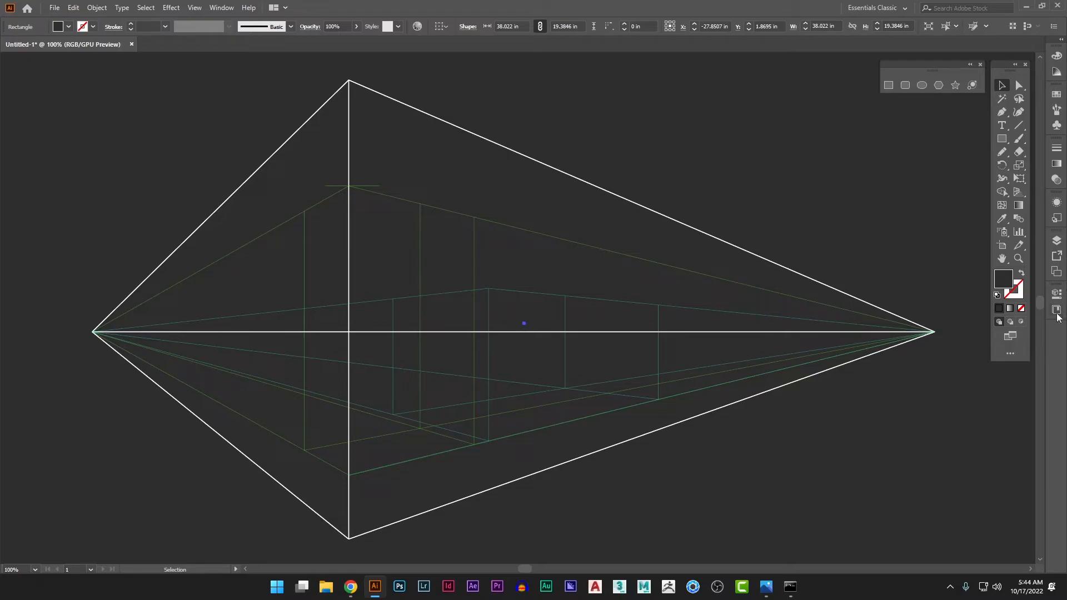
Lock Layer 4, which holds the background rectangle
{"action": "left_click", "coordinate": [1058, 243]}
{"action": "key", "text": "Return"}
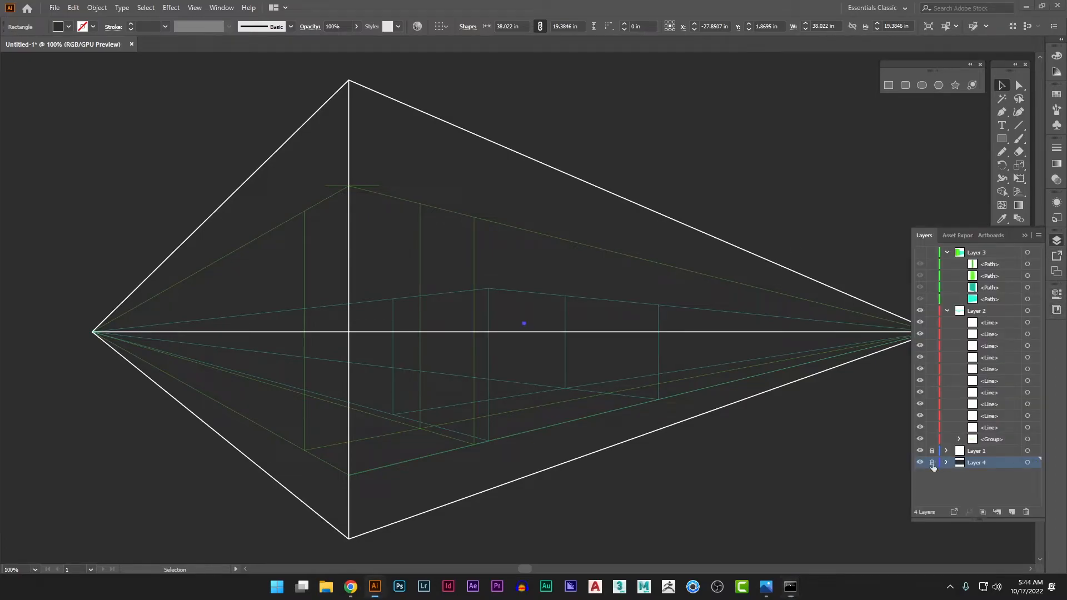
{"action": "left_click", "coordinate": [932, 463]}
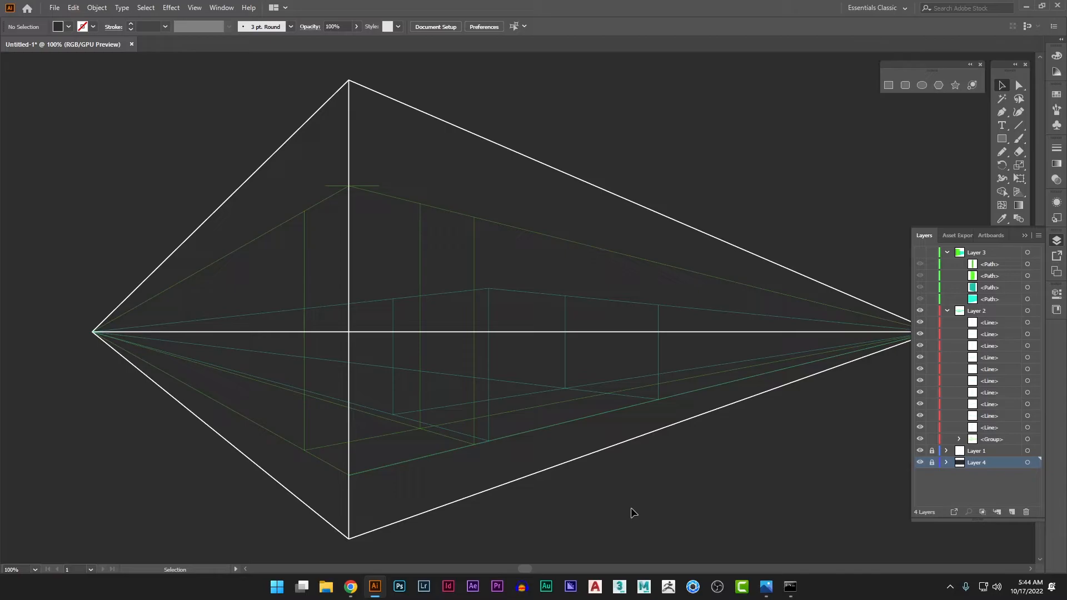
View the perspective drawing in full-screen mode with the menus and panels hidden
{"action": "key", "text": "f"}
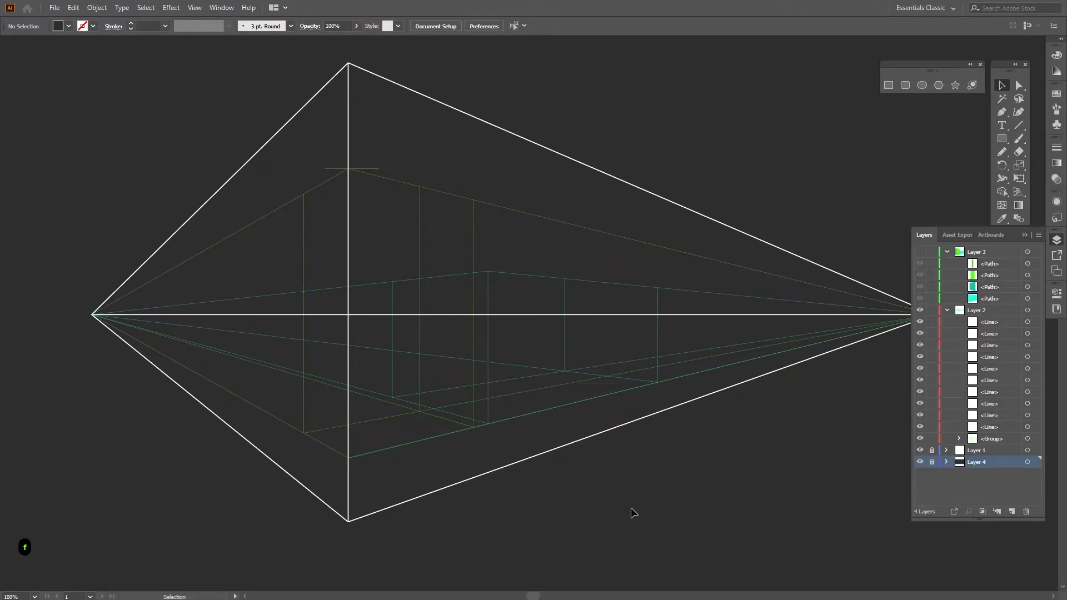
{"action": "key", "text": "f"}
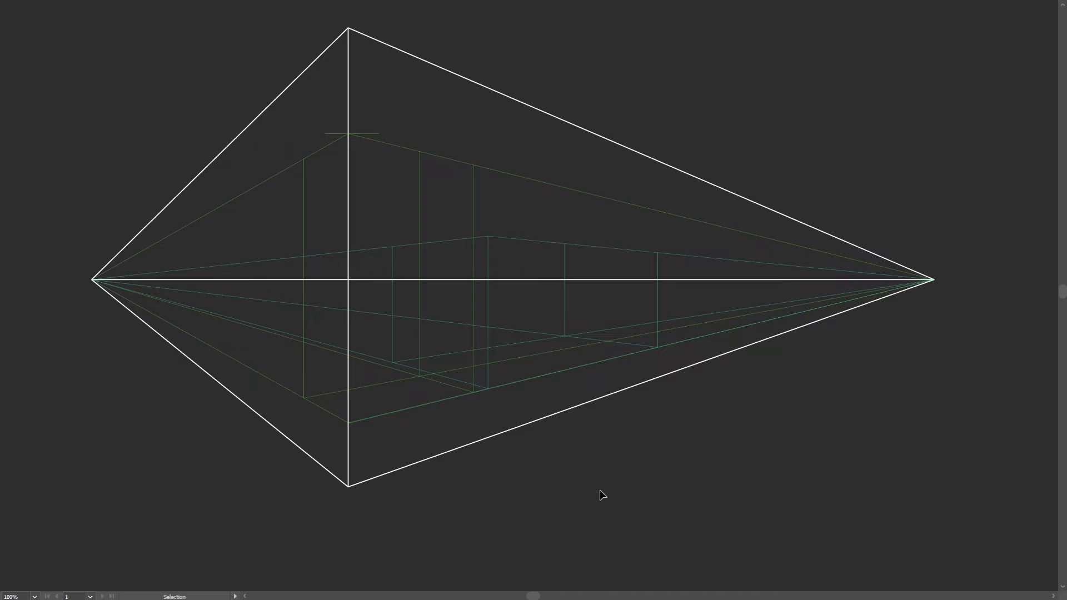
{"action": "scroll", "coordinate": [599, 489], "scroll_direction": "up", "scroll_amount": 3}
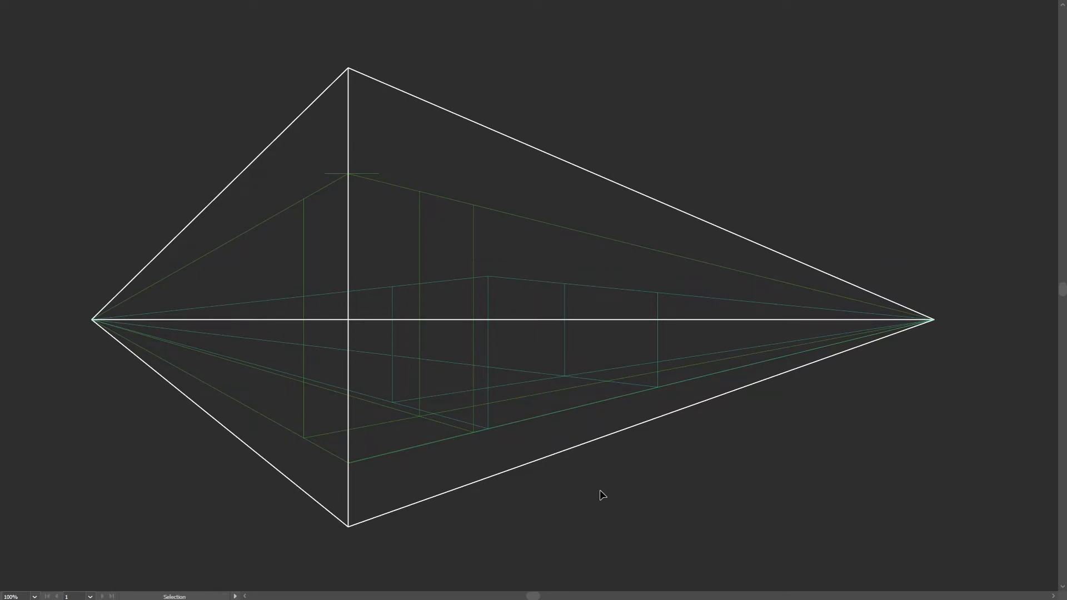